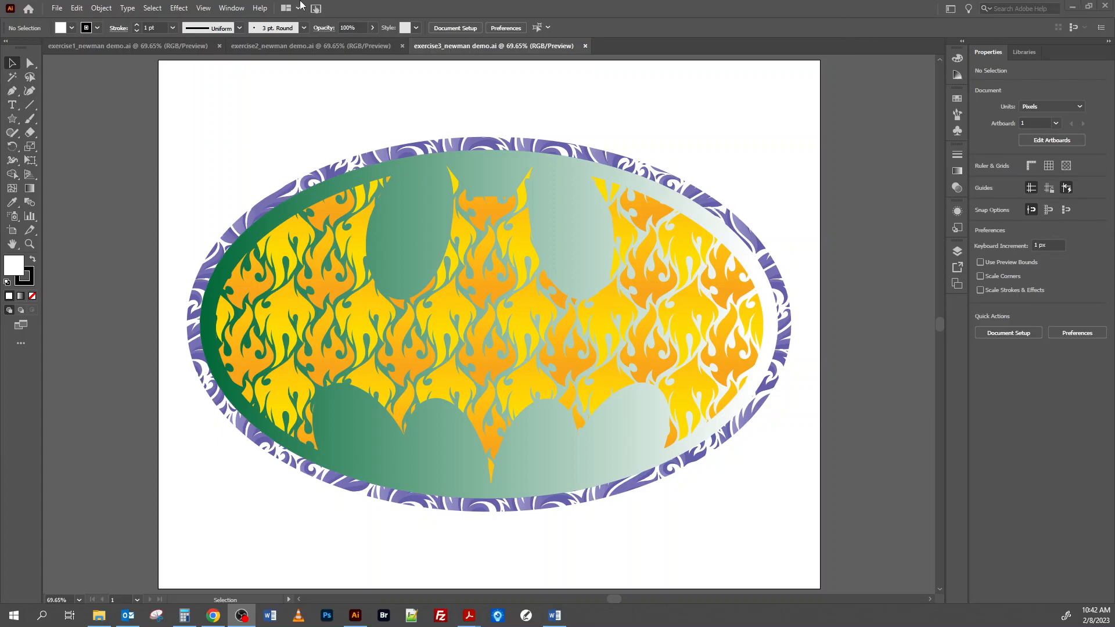
# - Review the finished exercise 1, 2 and 3 artwork, inspecting the fills and strokes of exercise 3's bat shape and ellipse
pyautogui.click(105, 48)
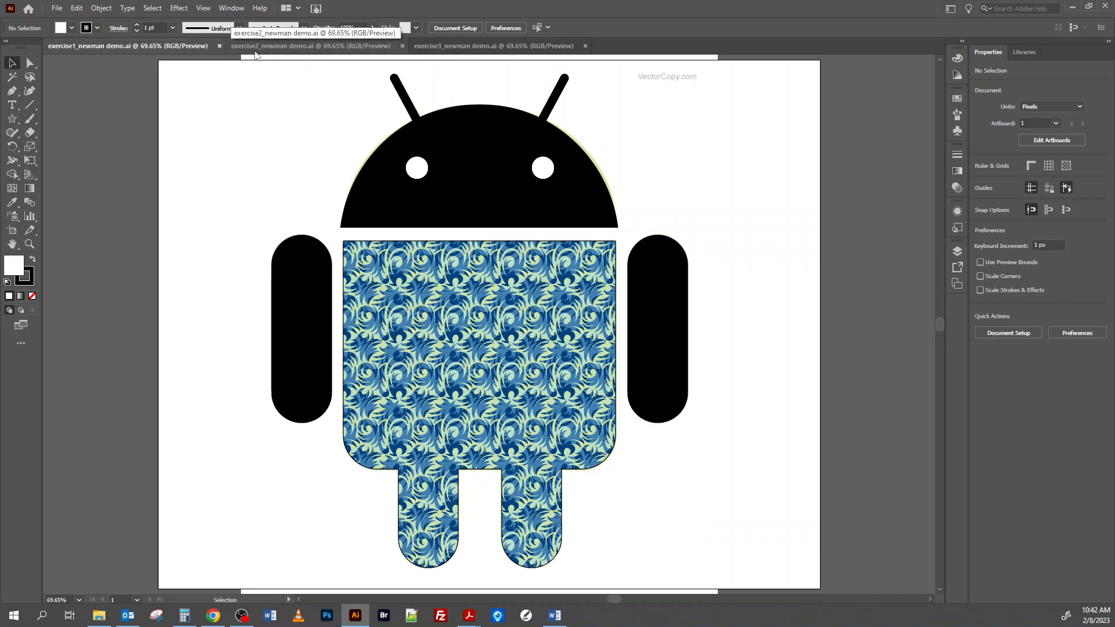
pyautogui.click(287, 46)
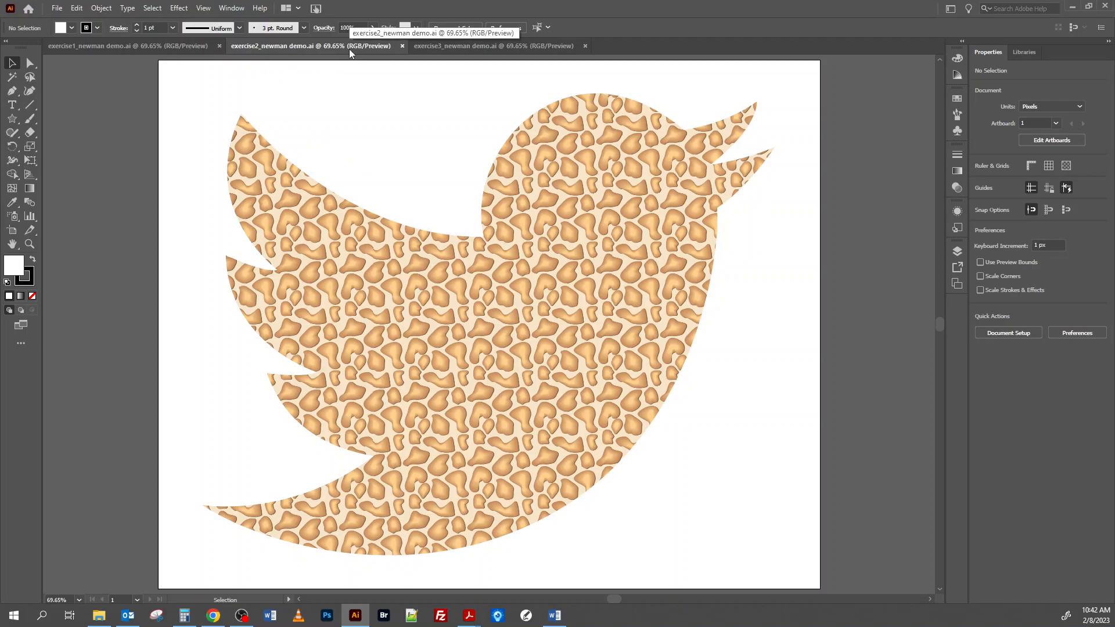
pyautogui.click(481, 46)
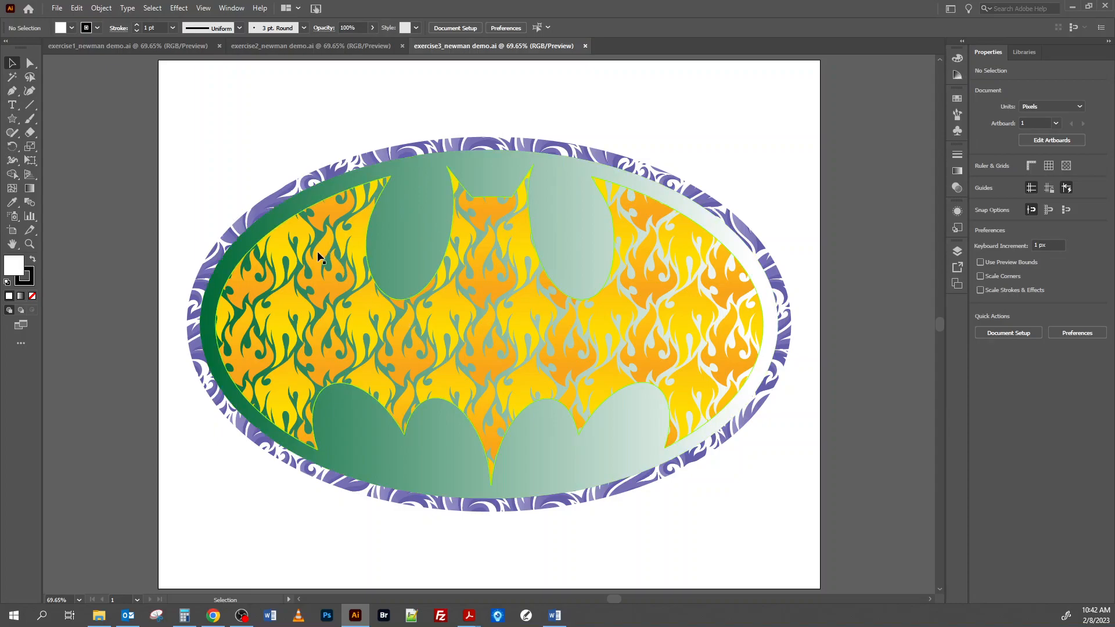
pyautogui.click(360, 293)
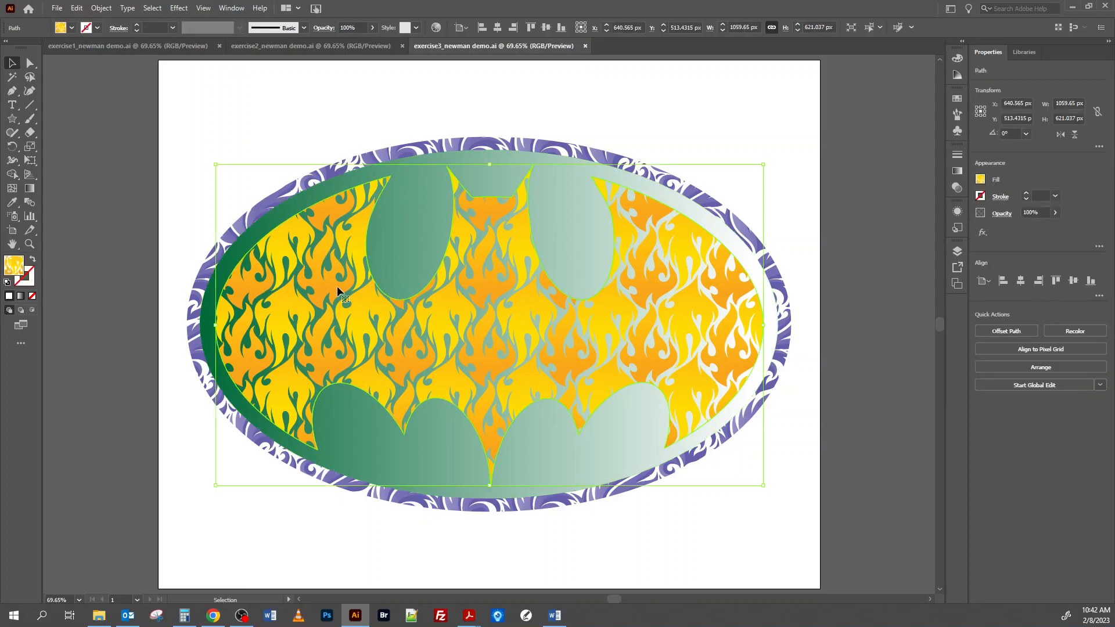
pyautogui.click(406, 149)
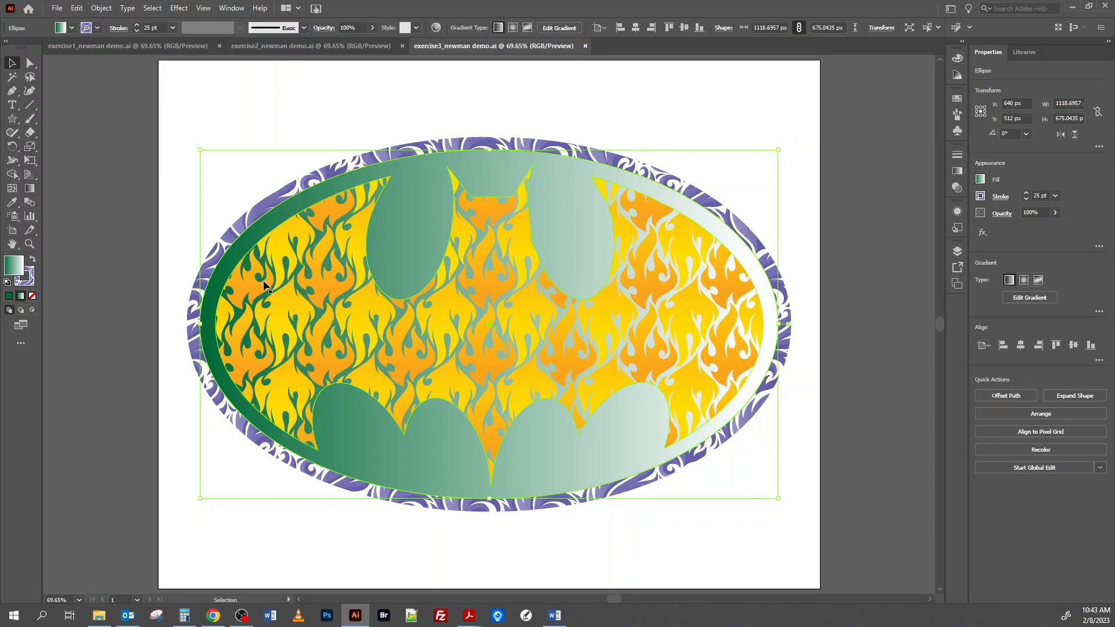
pyautogui.click(26, 282)
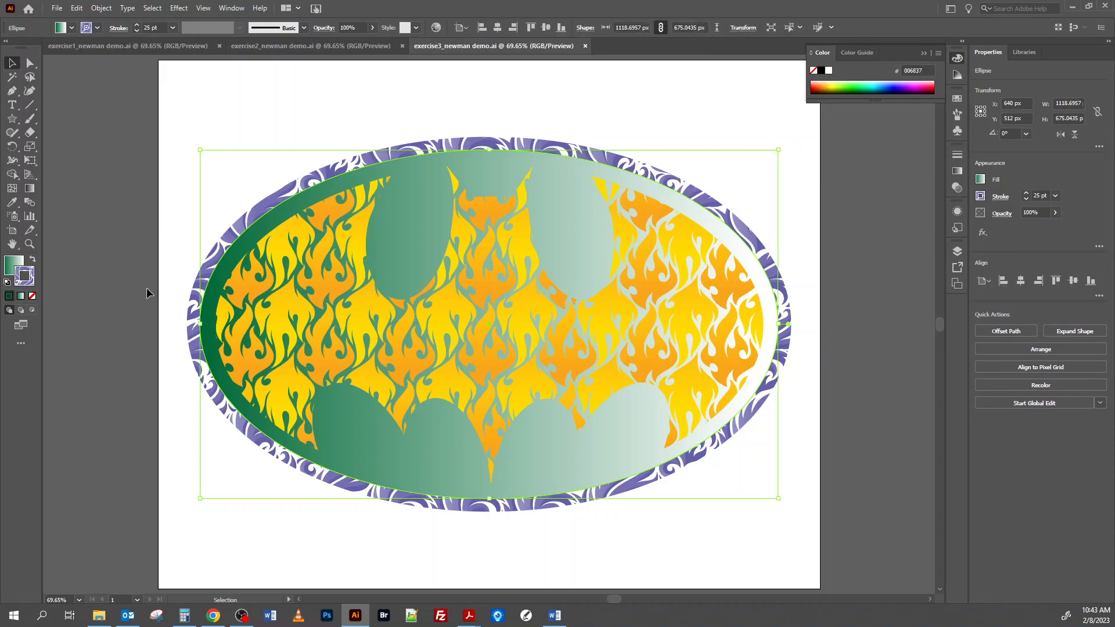
pyautogui.click(301, 289)
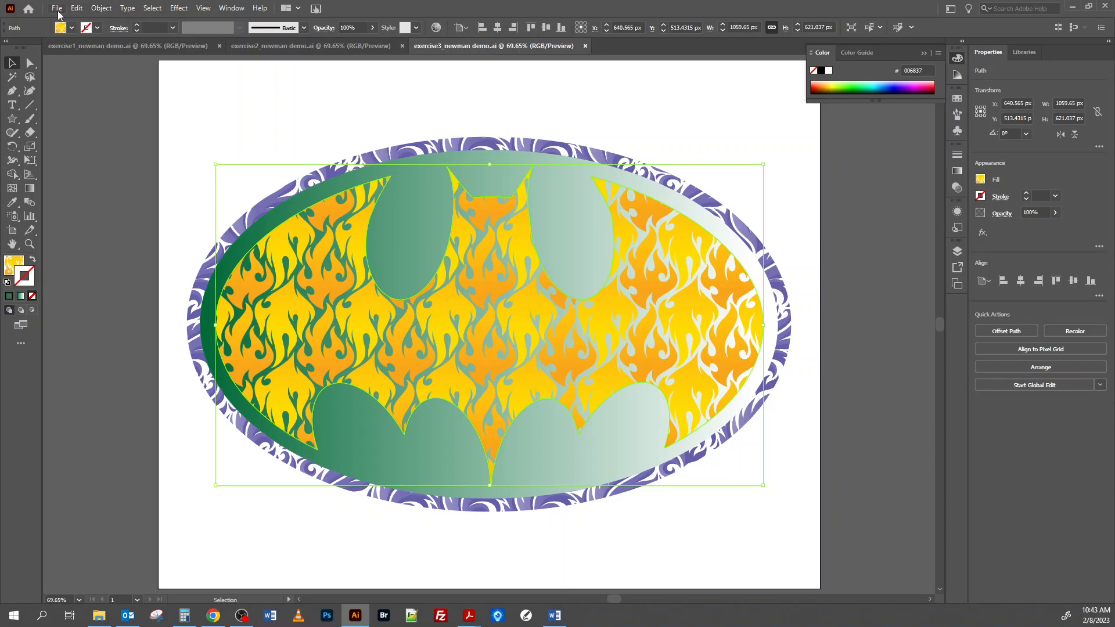
# - Switch to the assignment page in the browser, preview the orange car image, and return to Illustrator
pyautogui.click(1072, 7)
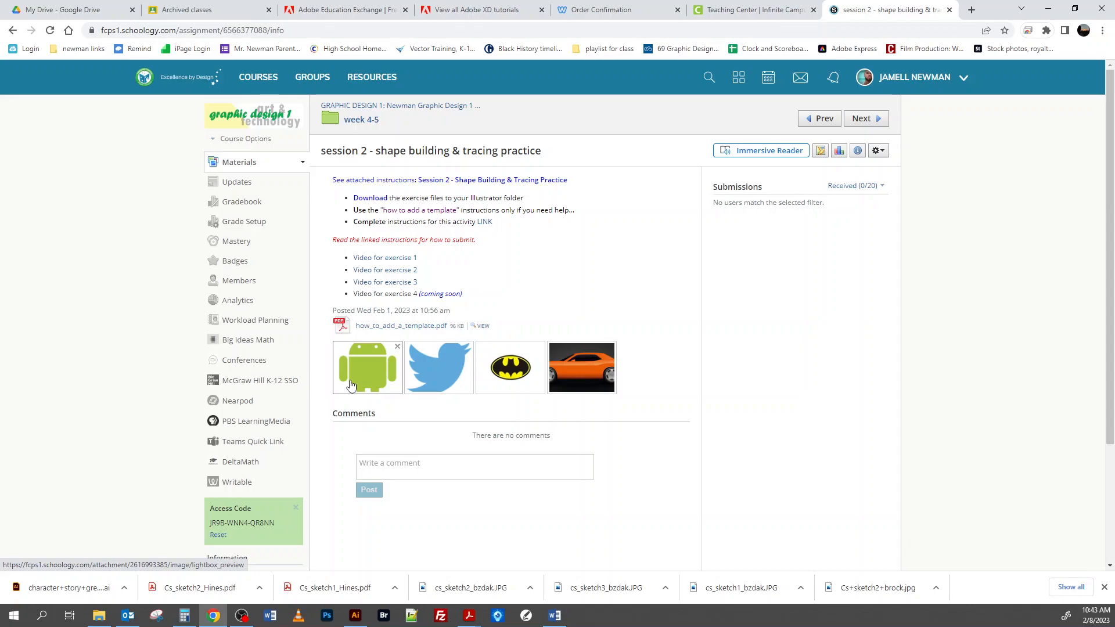
pyautogui.click(578, 380)
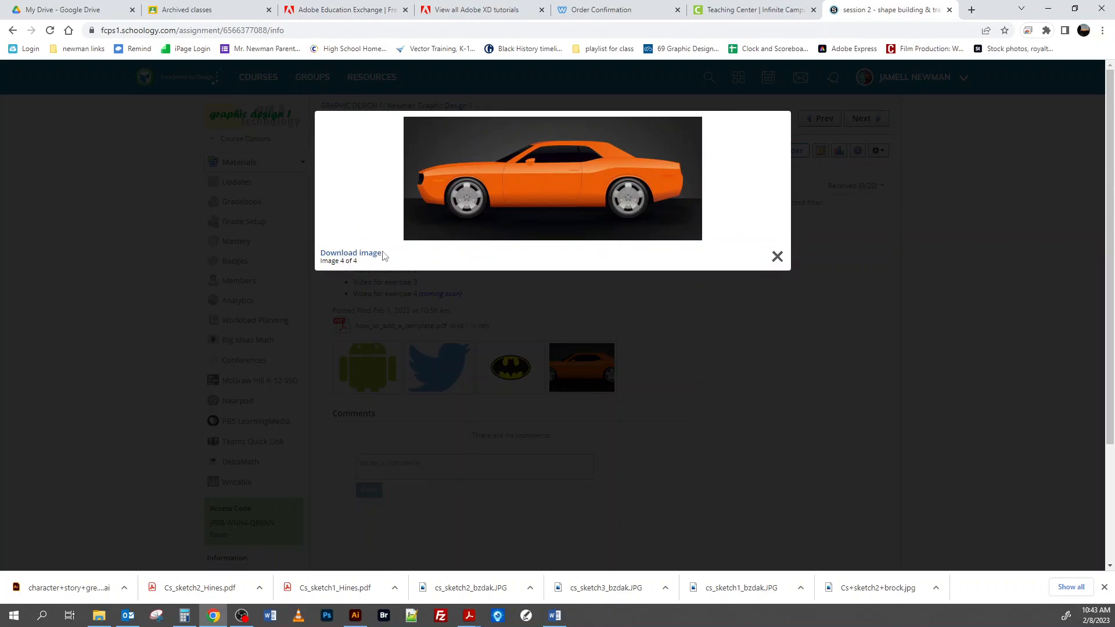
pyautogui.click(777, 257)
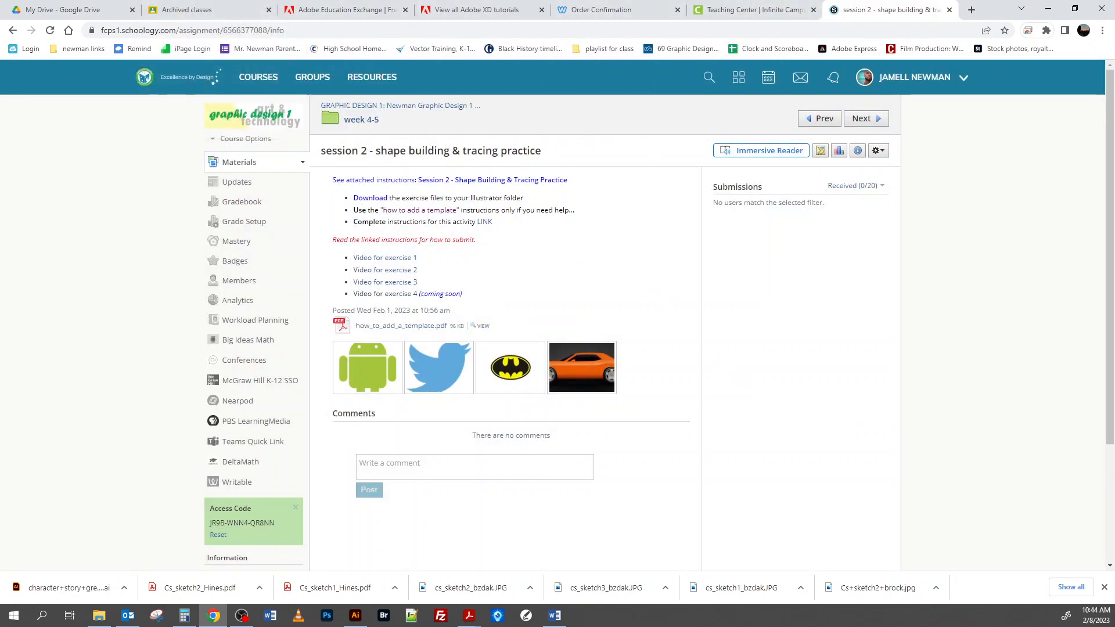
pyautogui.hotkey('alt', 'Tab')
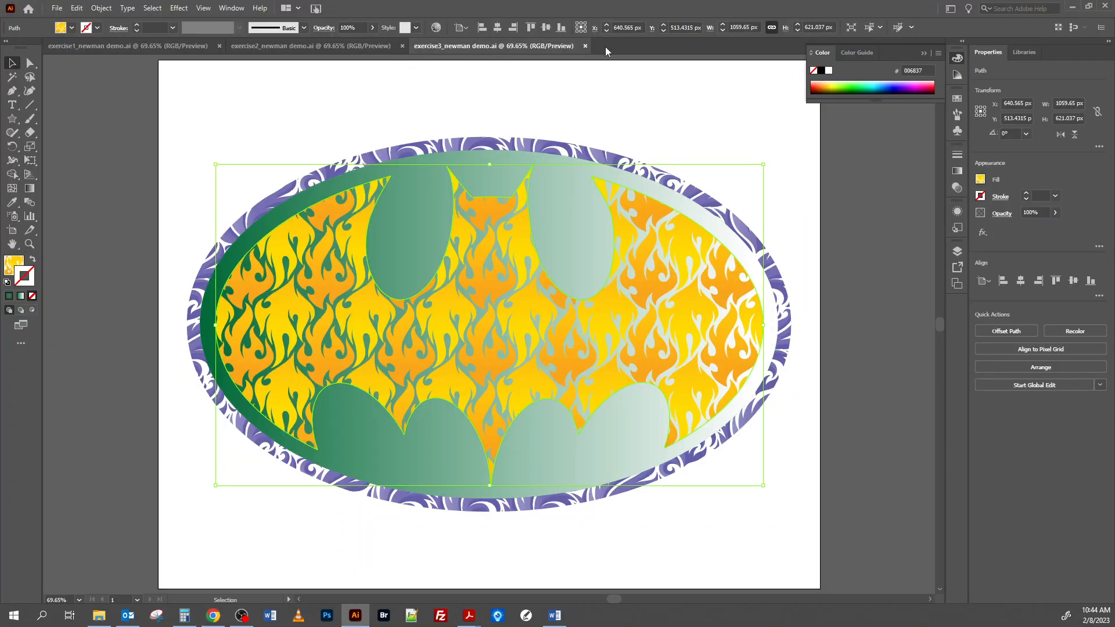
# - Set up a new document from the Art & Illustration 1280 x 1024 preset, with pixels as the unit
pyautogui.click(56, 8)
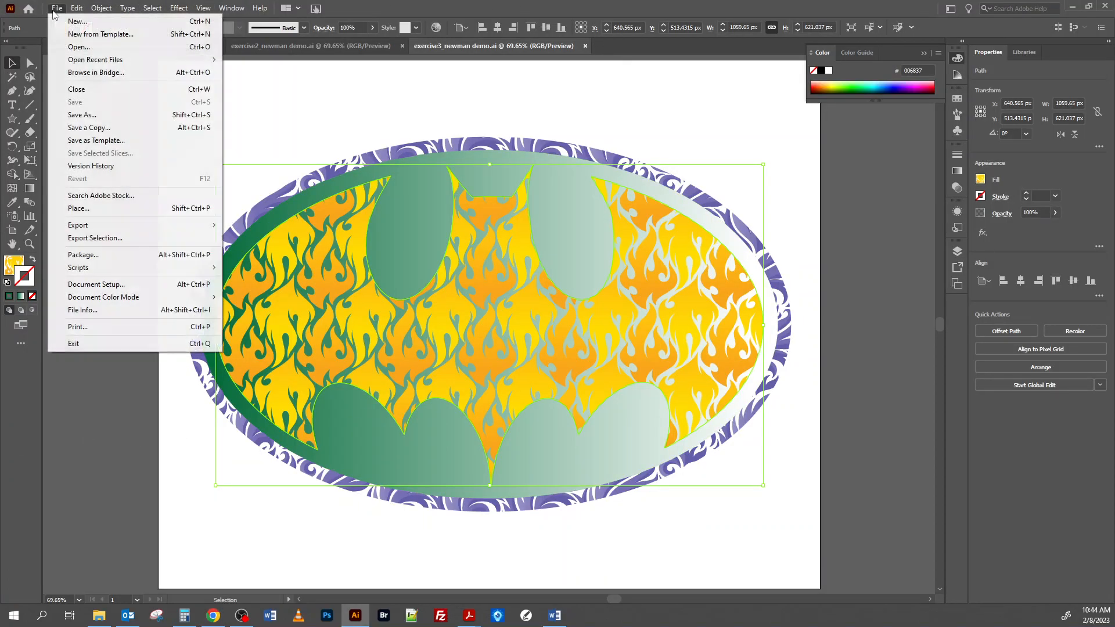
pyautogui.click(83, 22)
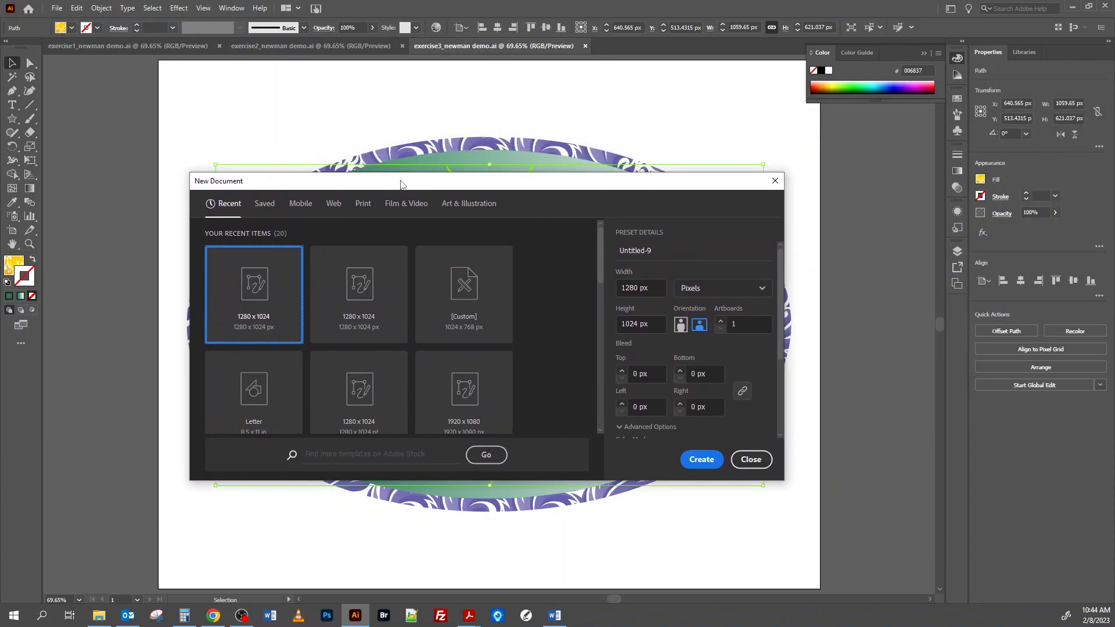
pyautogui.moveTo(400, 185); pyautogui.dragTo(398, 146)
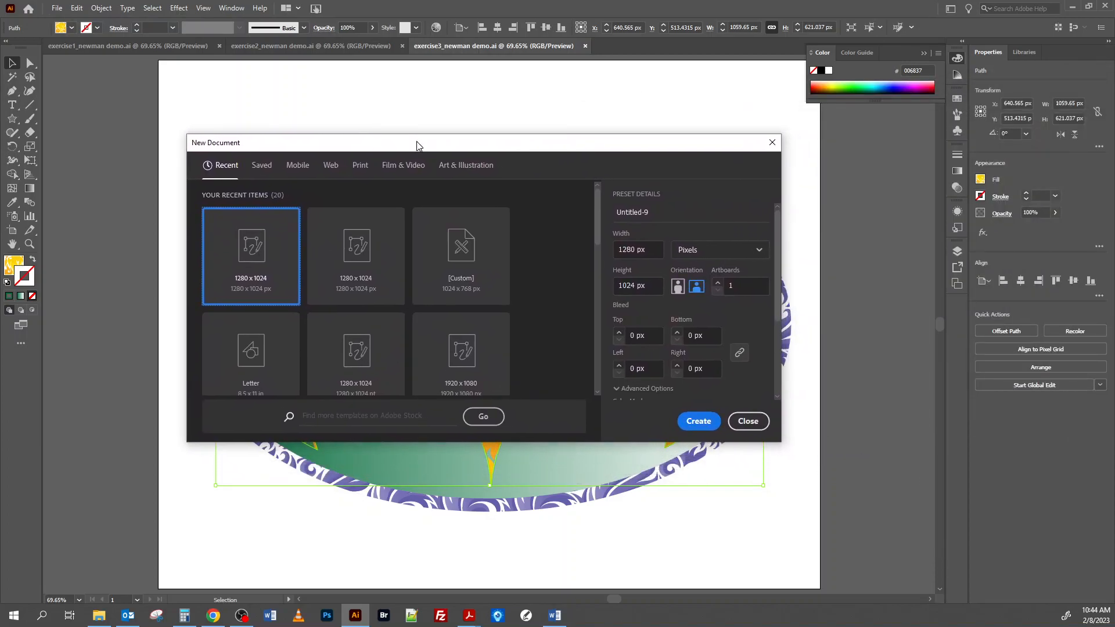
pyautogui.click(458, 168)
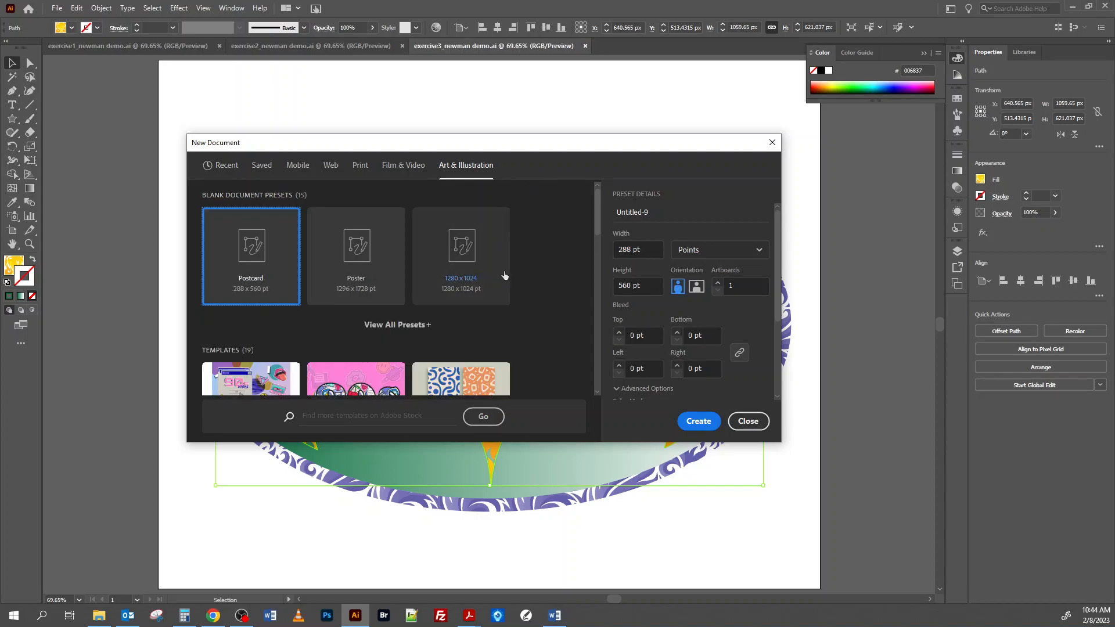
pyautogui.click(473, 278)
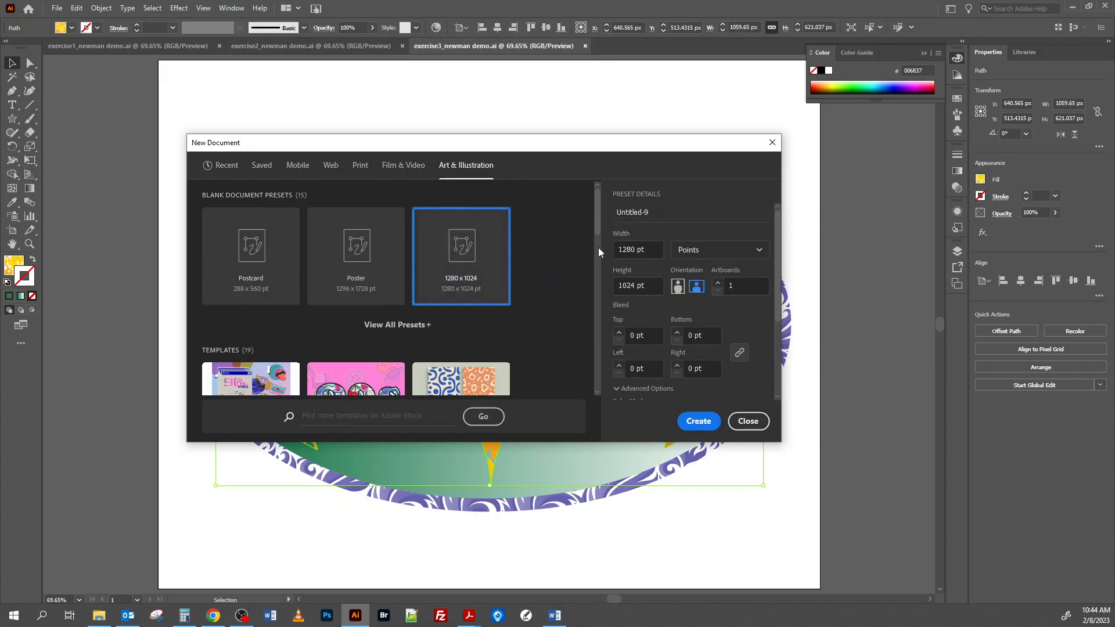
pyautogui.click(726, 249)
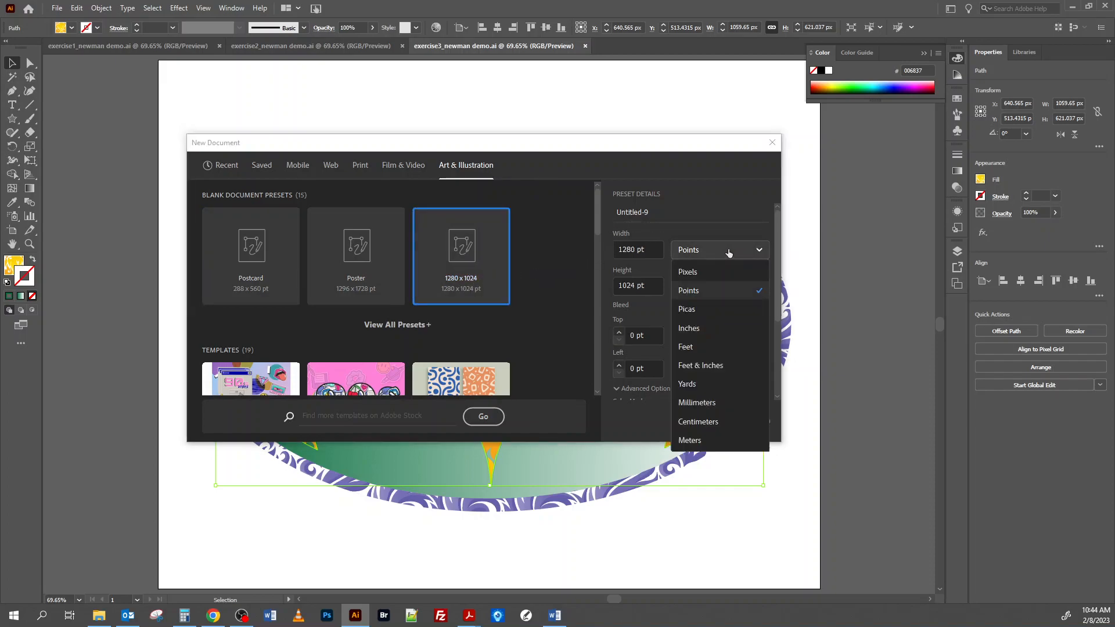
pyautogui.click(702, 271)
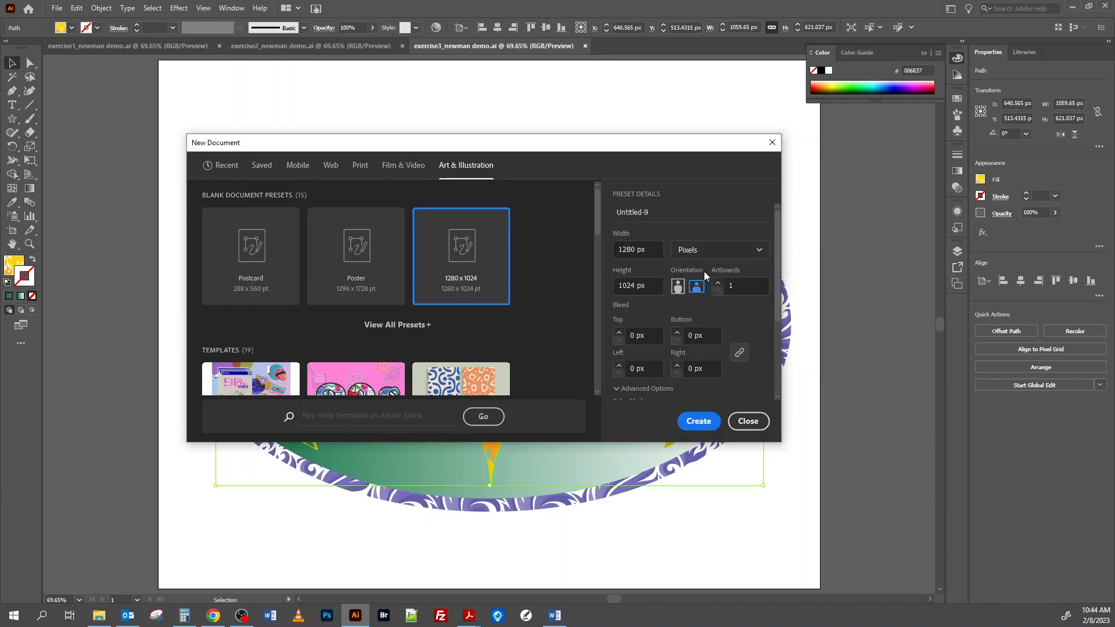
# - Name the document "exercise4_" followed by the owner's surname and "demo", create it, and collapse the colour controls
pyautogui.click(654, 212)
pyautogui.tripleClick(652, 212)
pyautogui.write('exercise4_newman demo')
pyautogui.click(698, 422)
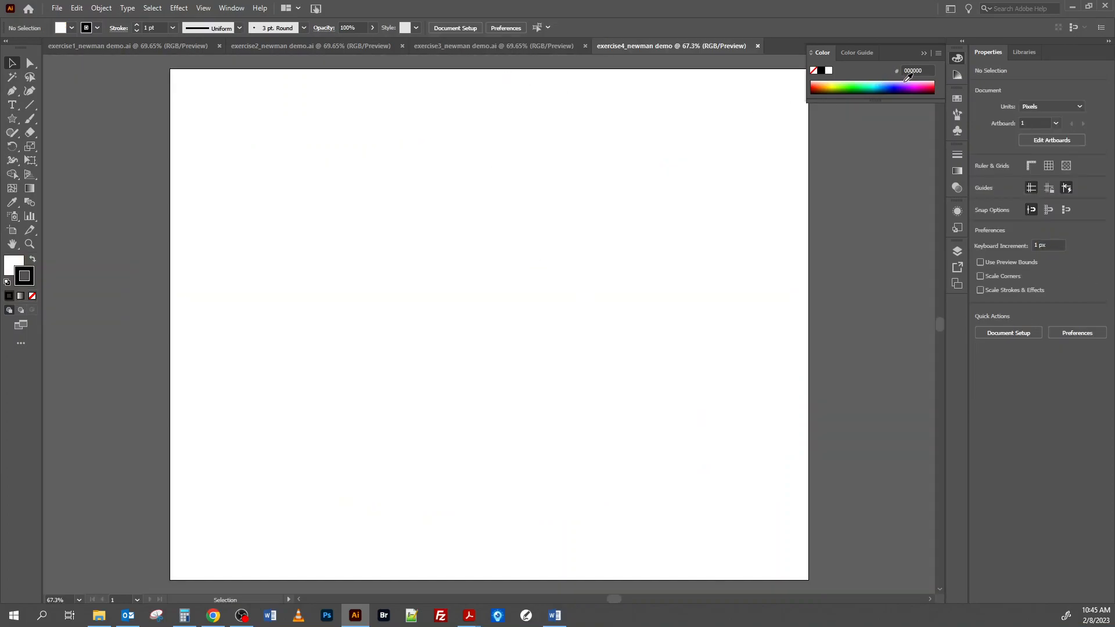
pyautogui.click(923, 54)
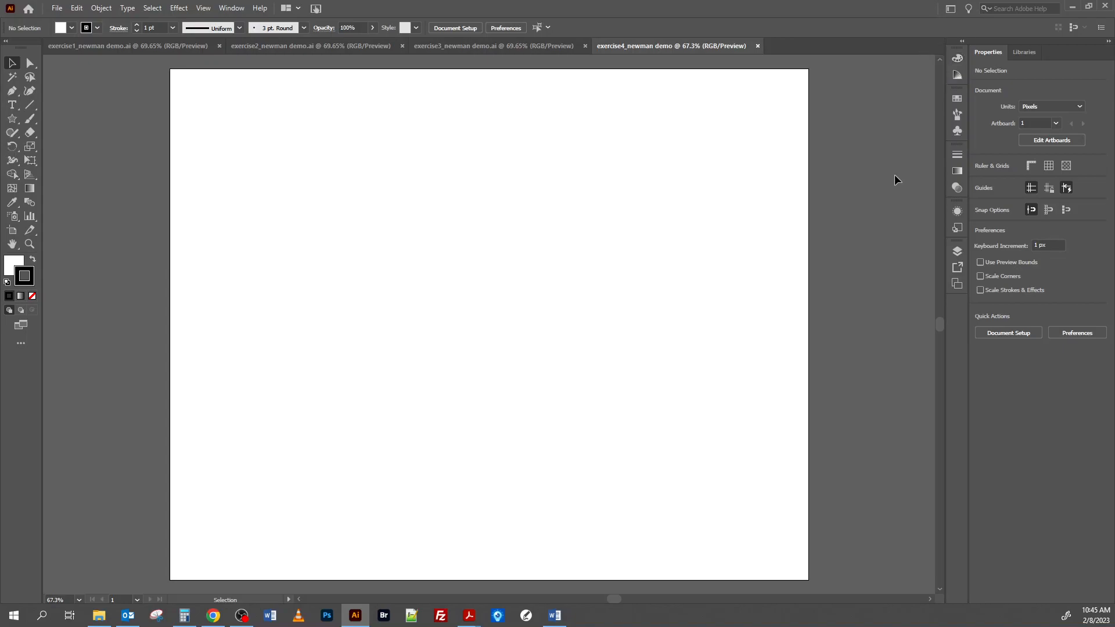
# - Place exercise4.jpg from the illustration folder inside the gd1 class folder on the Desktop as a linked template
pyautogui.click(57, 9)
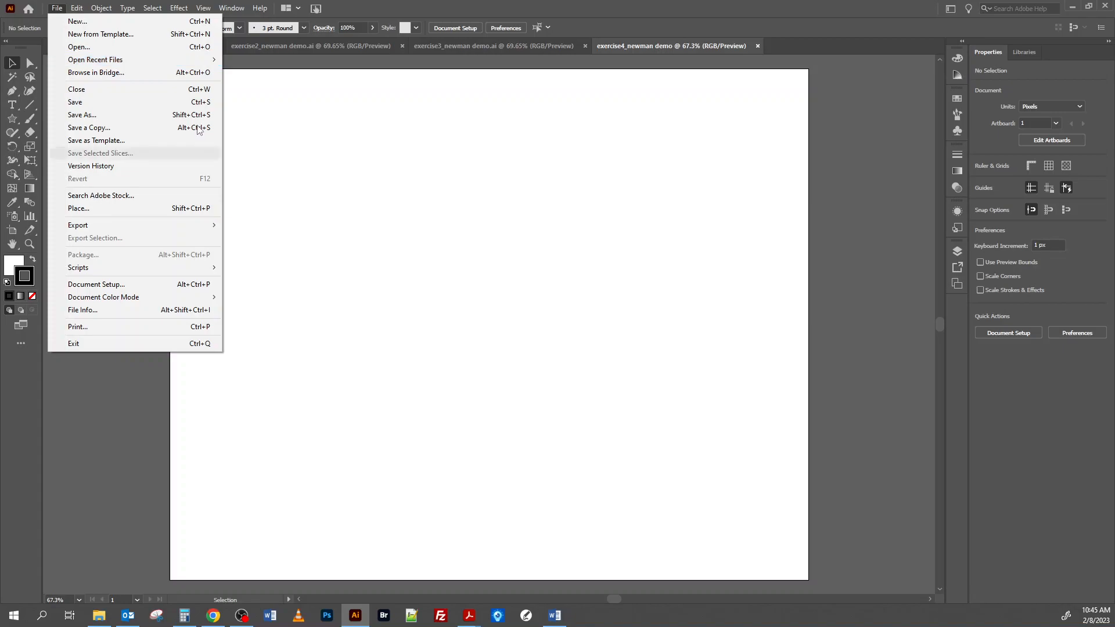
pyautogui.click(86, 209)
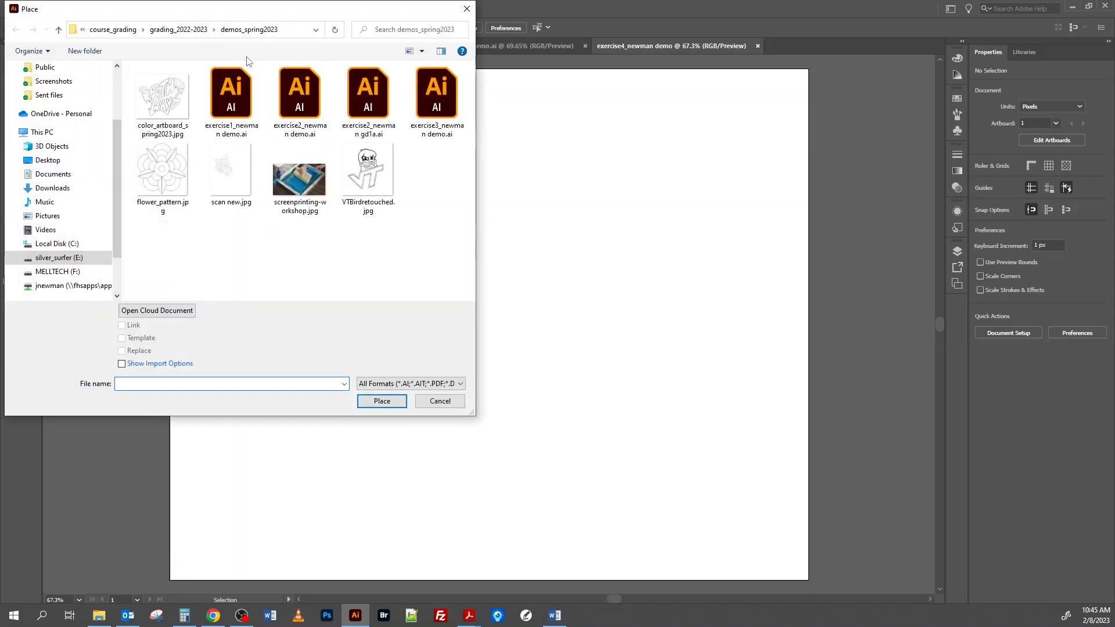
pyautogui.click(177, 30)
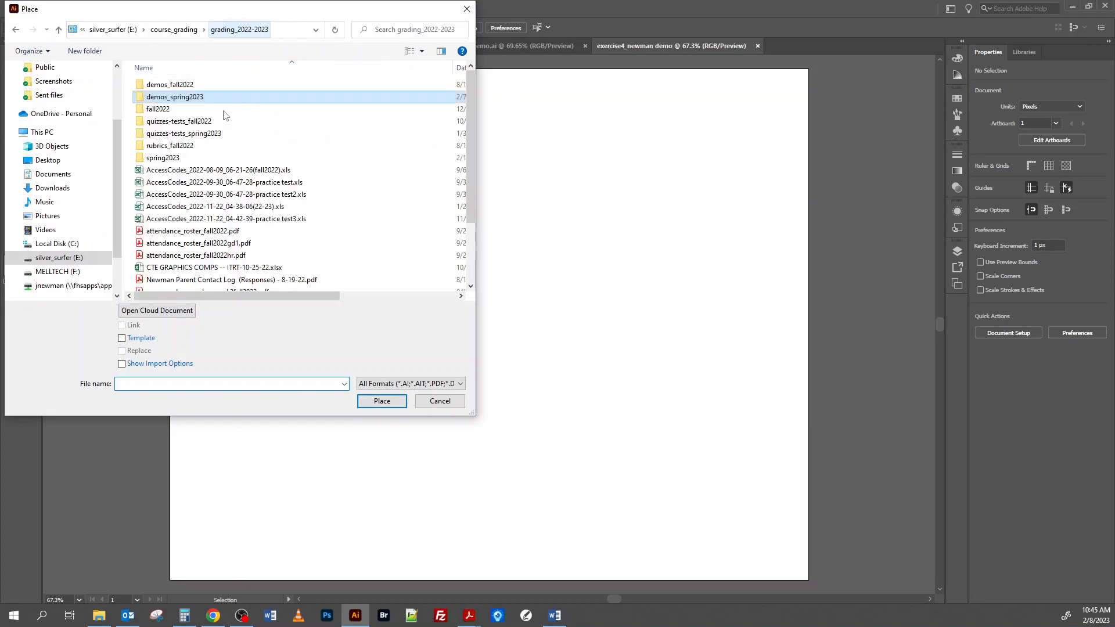
pyautogui.click(58, 258)
pyautogui.click(48, 160)
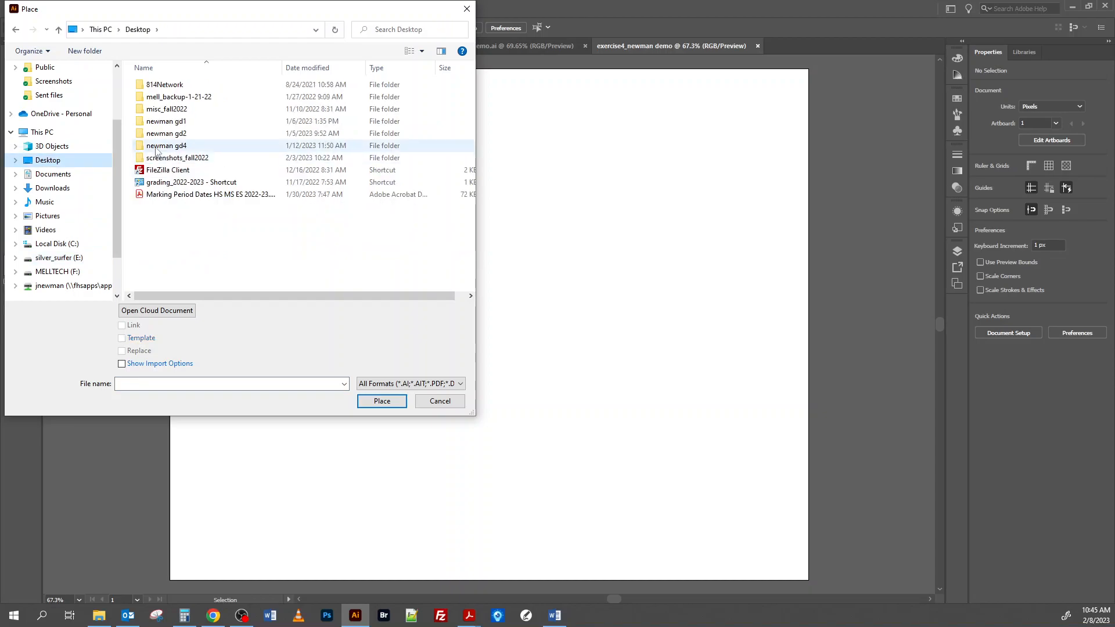
pyautogui.doubleClick(172, 121)
pyautogui.doubleClick(163, 86)
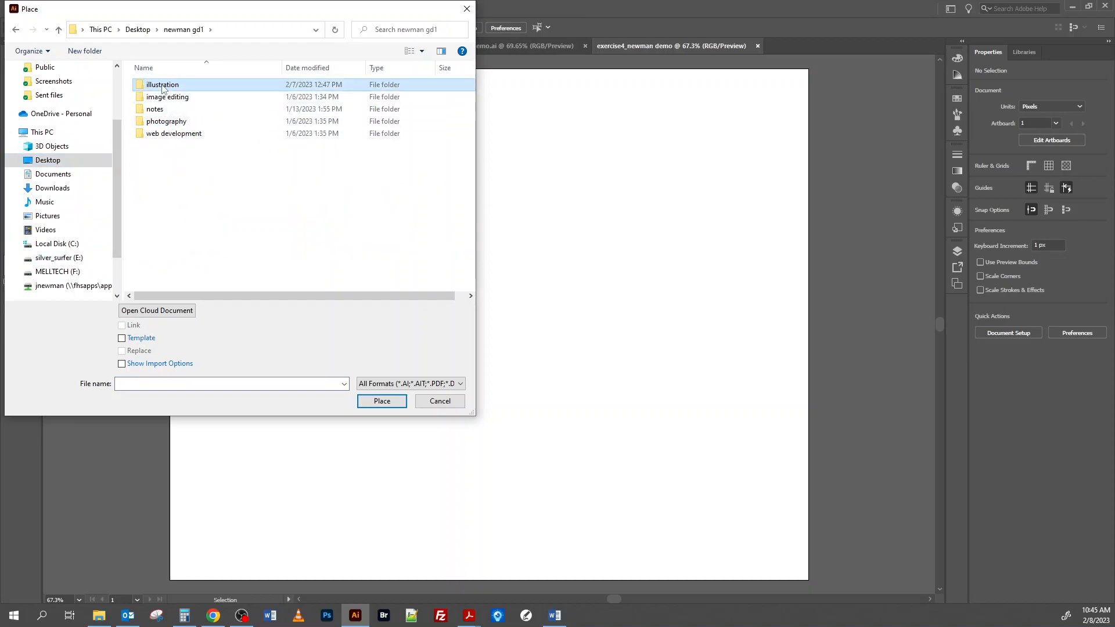
pyautogui.click(363, 264)
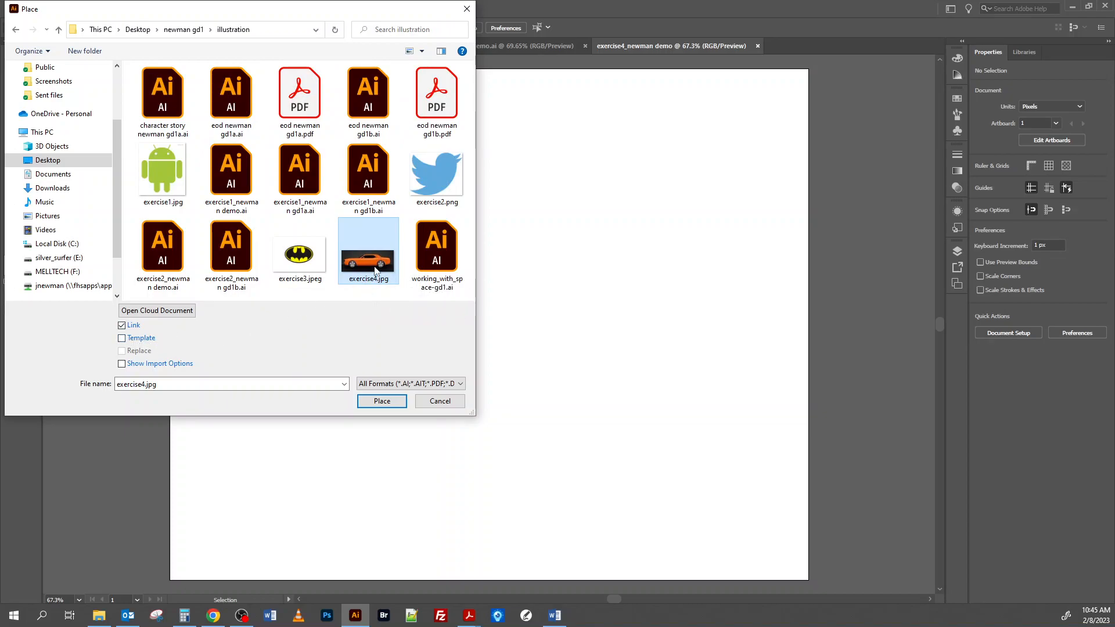
pyautogui.click(122, 338)
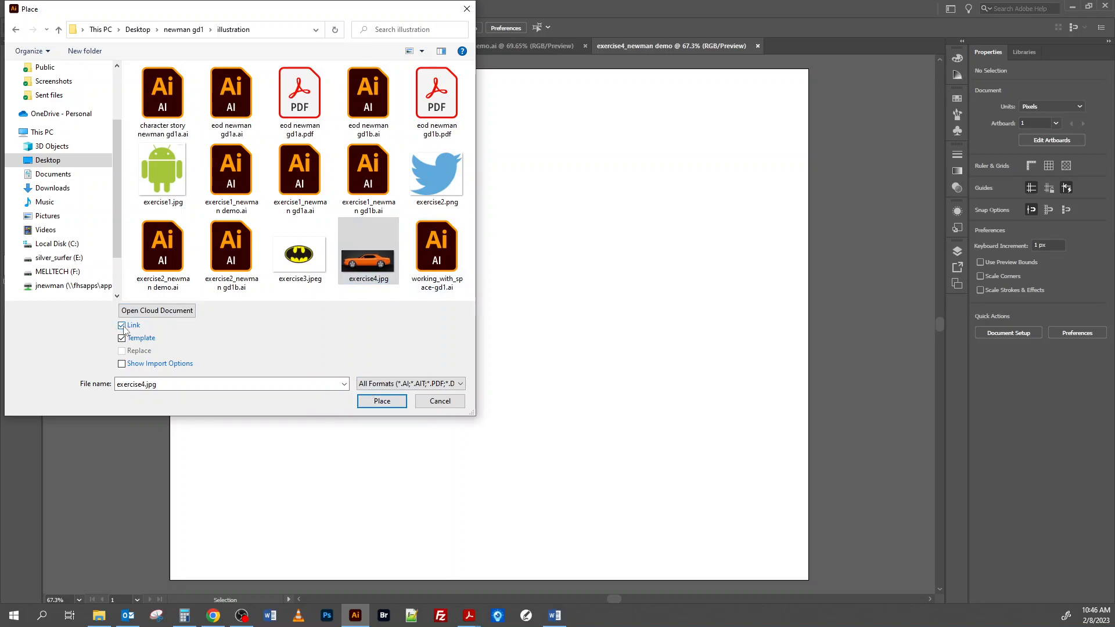
pyautogui.click(393, 402)
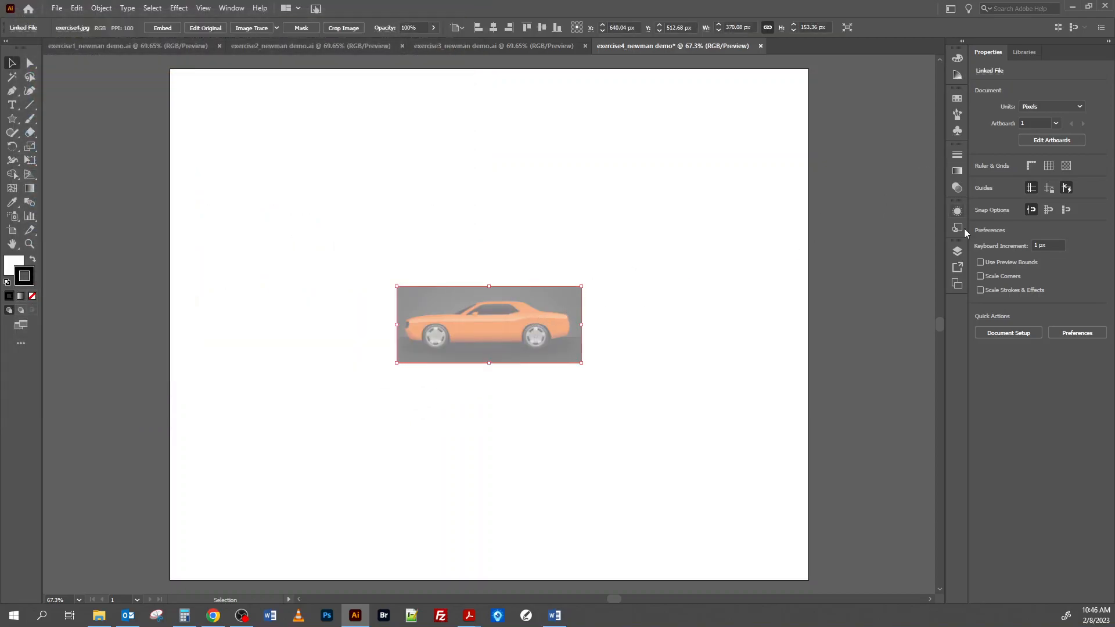
# - Show the layers list, make it taller, and float it separately over the upper part of the canvas
pyautogui.click(957, 252)
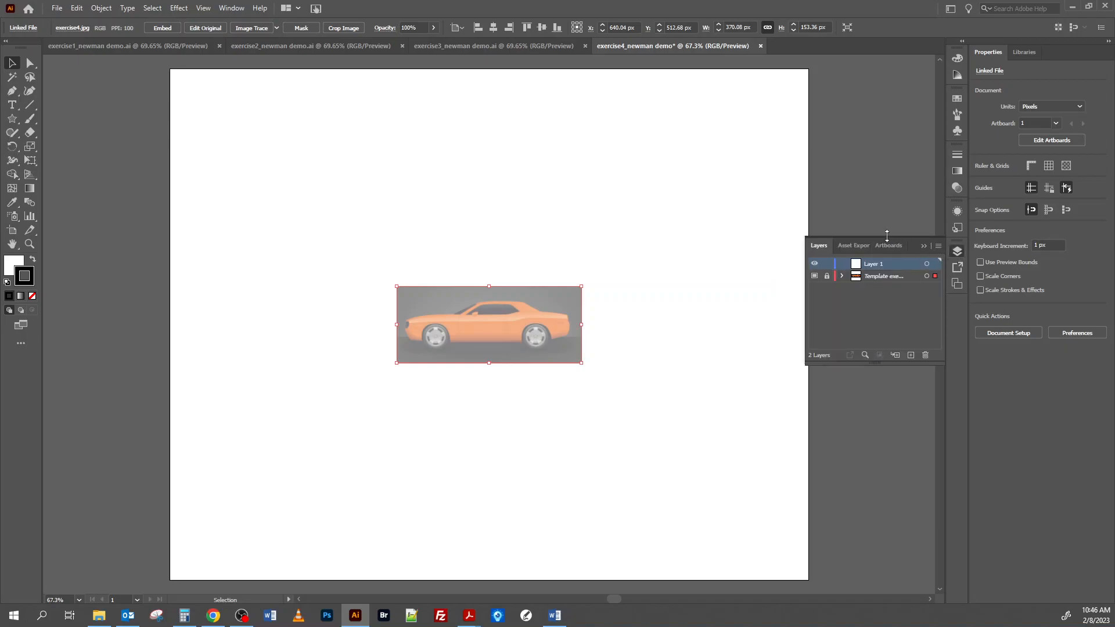
pyautogui.moveTo(876, 236); pyautogui.dragTo(871, 82)
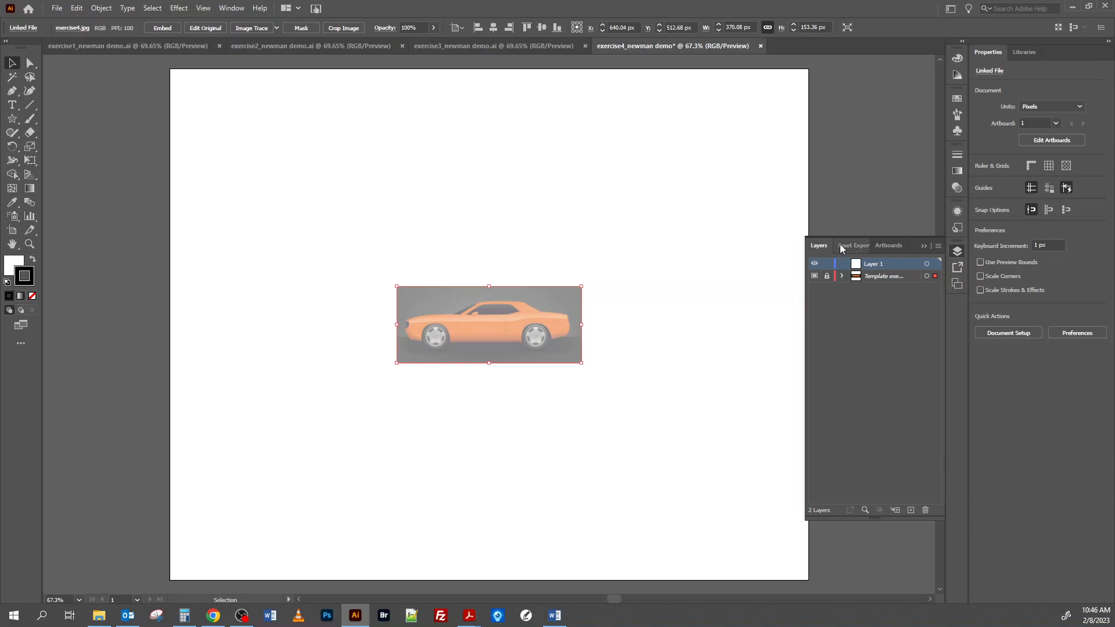
pyautogui.moveTo(814, 249); pyautogui.dragTo(807, 85)
pyautogui.click(924, 247)
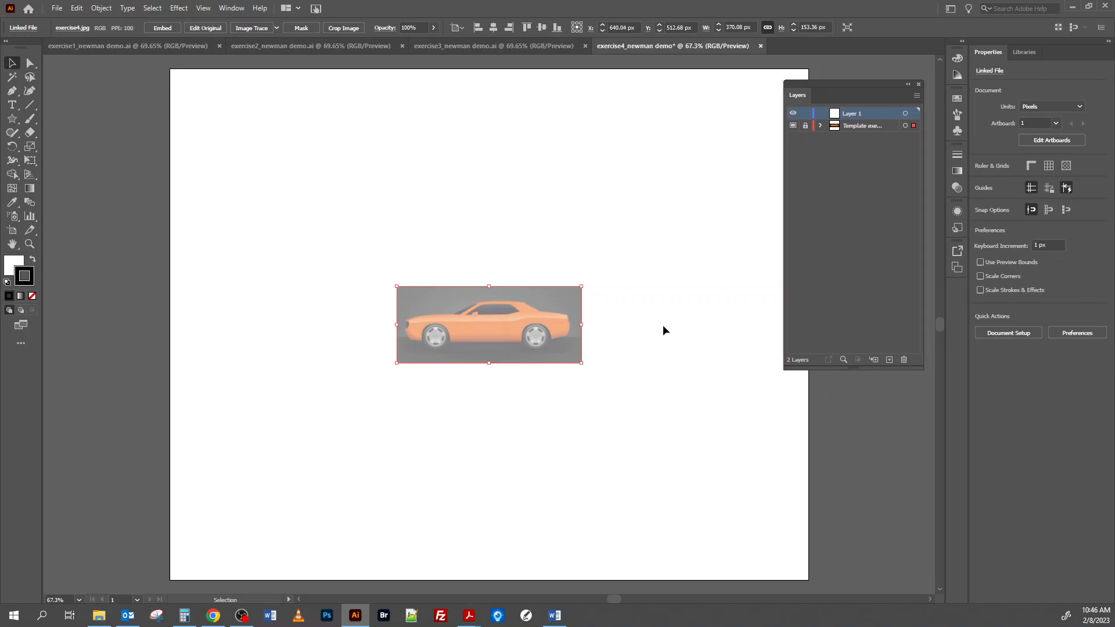
# - Unlock the template layer, scale the car image proportionally about its centre to about 1342 x 556 px, and lock the layer again
pyautogui.click(805, 125)
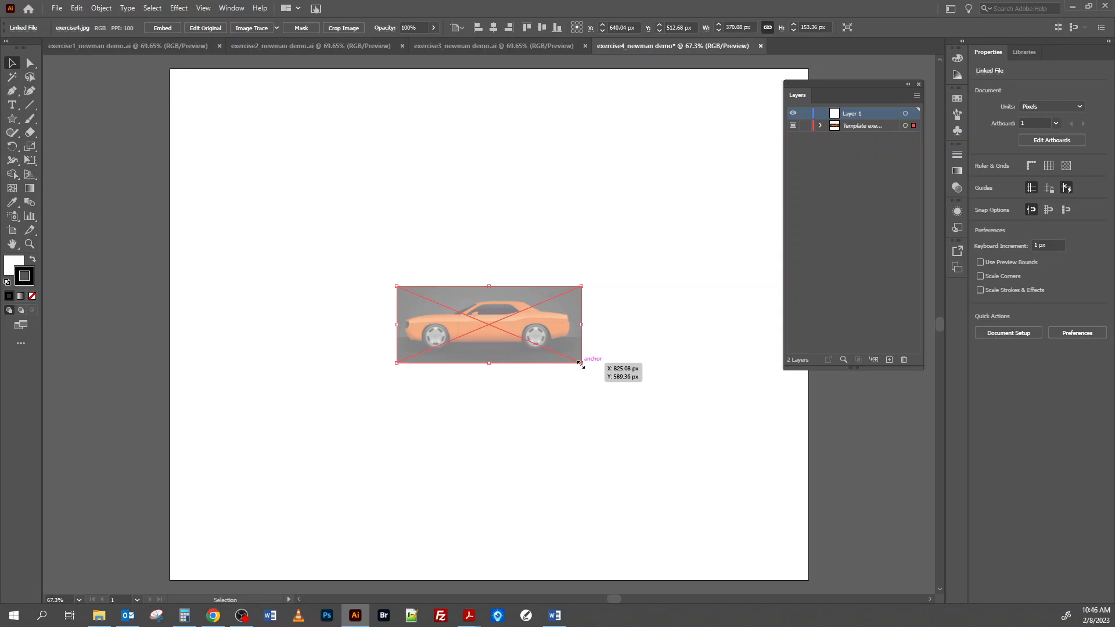
pyautogui.hotkey('ctrl', '-')
pyautogui.hotkey('ctrl', '-')
pyautogui.hotkey('ctrl', '-')
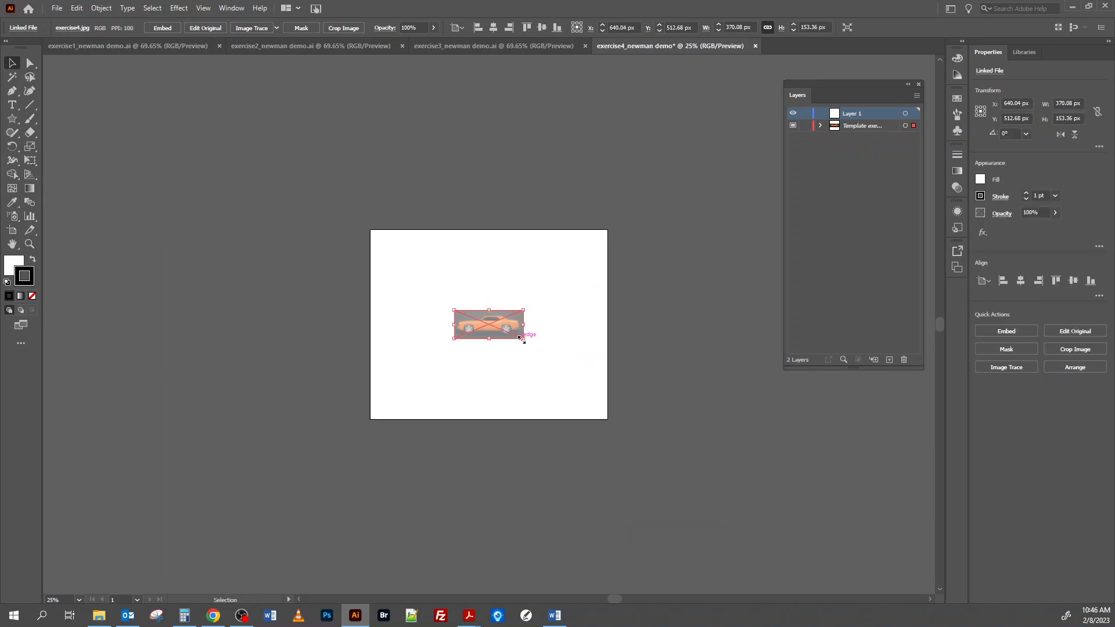
pyautogui.moveTo(521, 339); pyautogui.dragTo(614, 414)
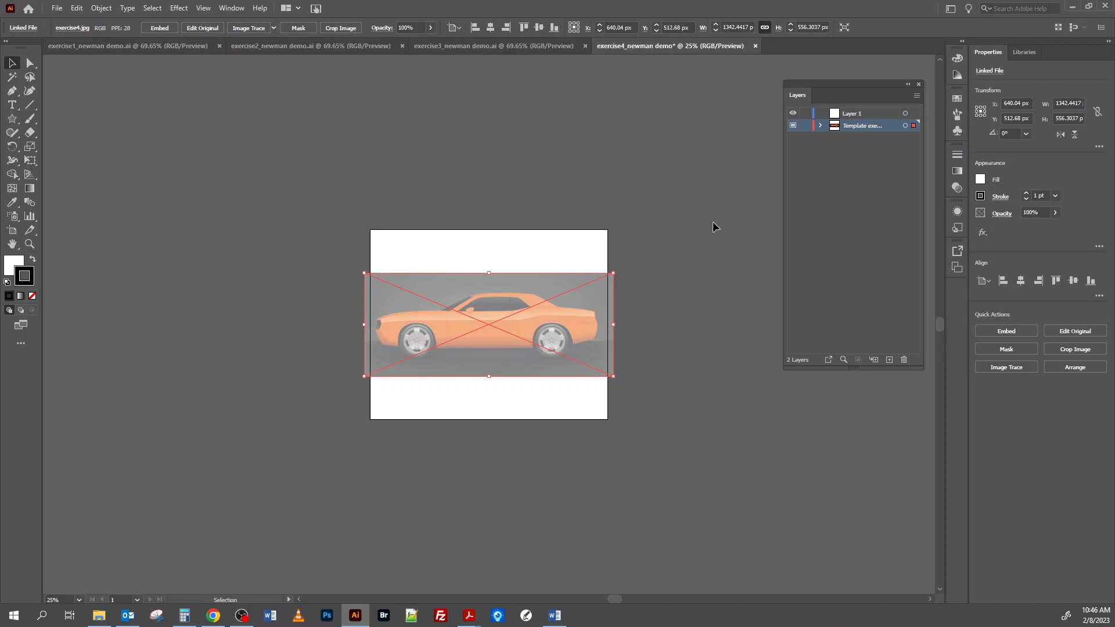
pyautogui.click(805, 126)
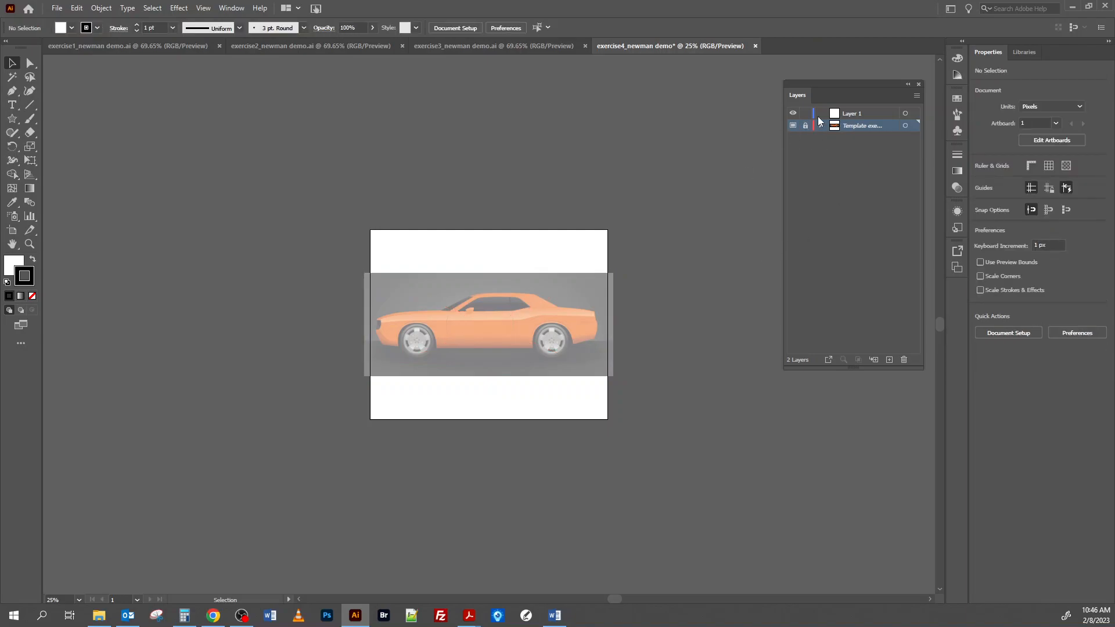
# - Rename Layer 1 above the template as "color 1"
pyautogui.click(857, 113)
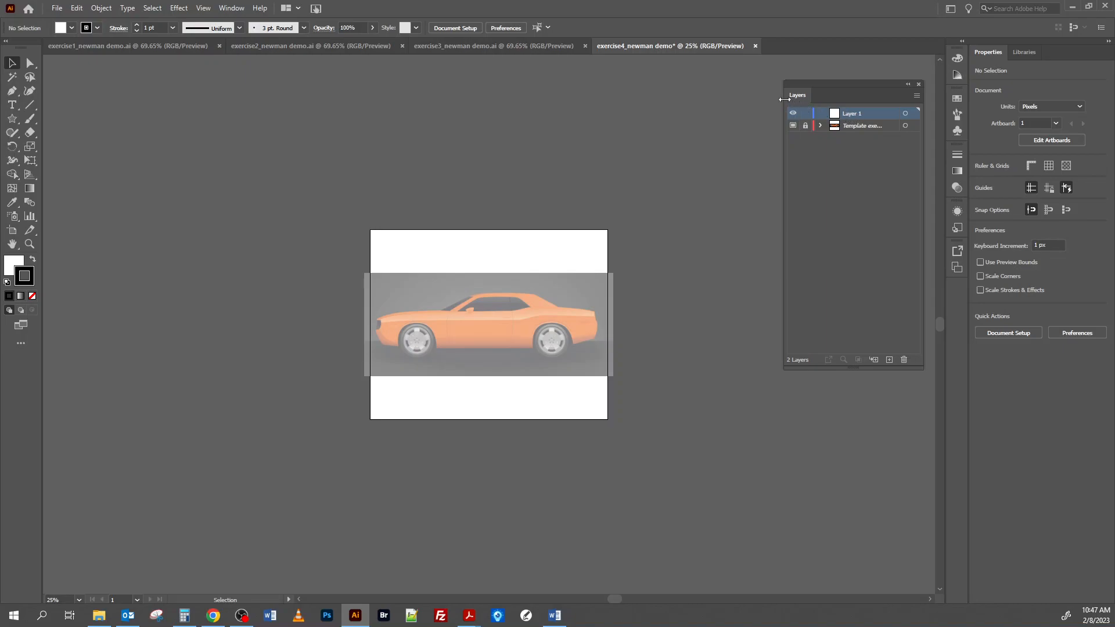
pyautogui.doubleClick(853, 113)
pyautogui.write('colo')
pyautogui.press('Return')
# - Add seven new layers above the color 1 layer
pyautogui.click(889, 360)
pyautogui.click(889, 359)
pyautogui.click(889, 359)
pyautogui.click(889, 360)
pyautogui.click(889, 359)
pyautogui.click(889, 360)
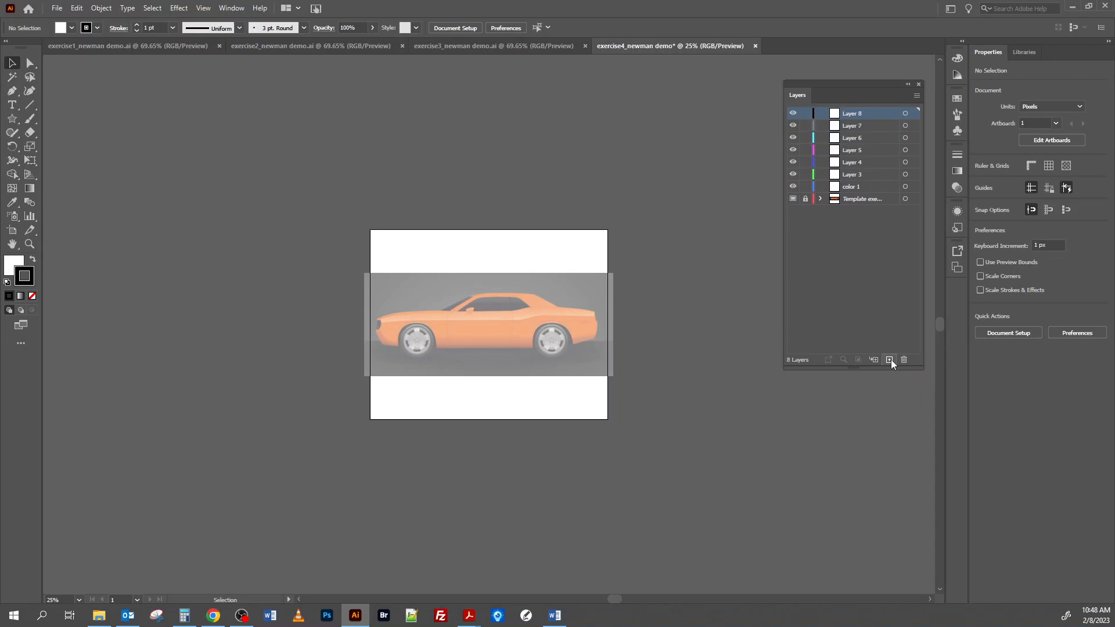
pyautogui.click(890, 359)
# - Rename the two layers directly above color 1 as "color 2" and "color 3", going upward
pyautogui.click(869, 198)
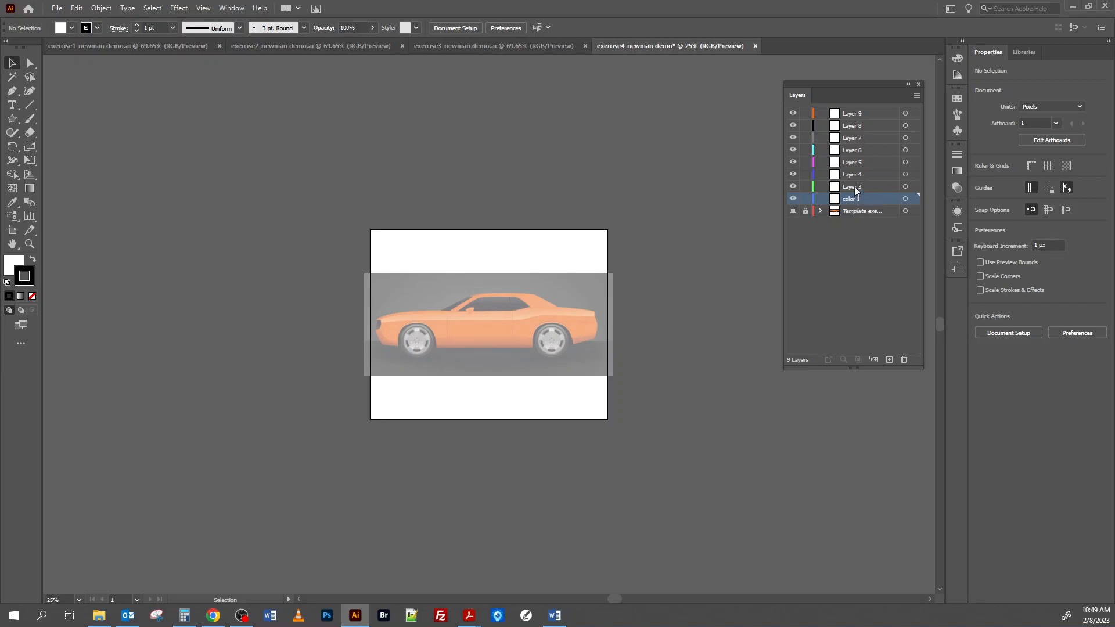
pyautogui.doubleClick(854, 187)
pyautogui.write('color')
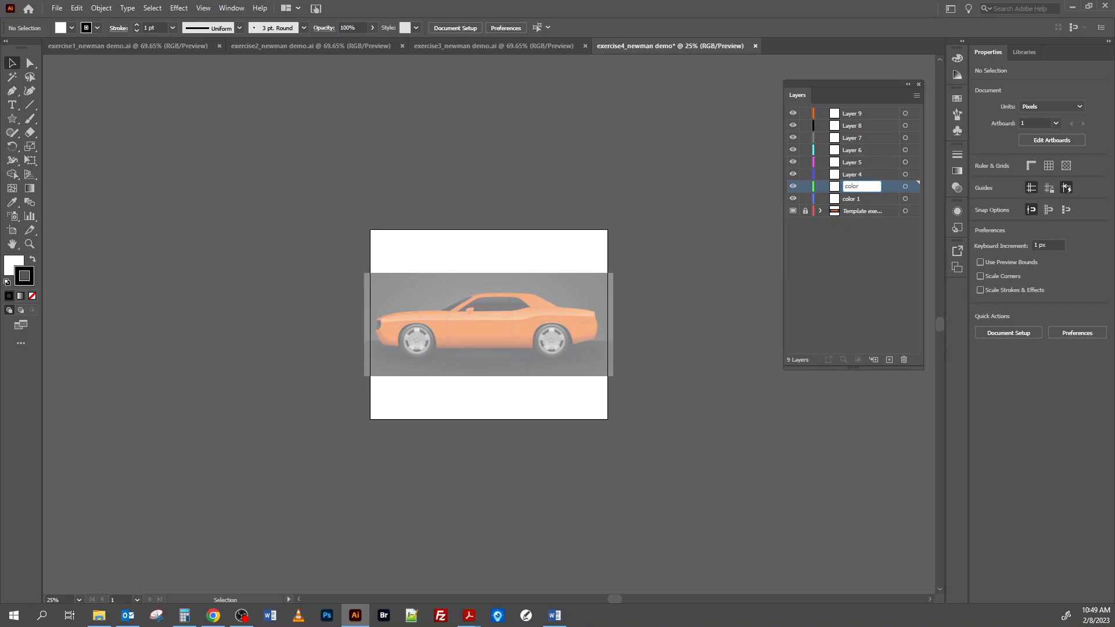
pyautogui.write('2')
pyautogui.doubleClick(862, 174)
pyautogui.write('color ')
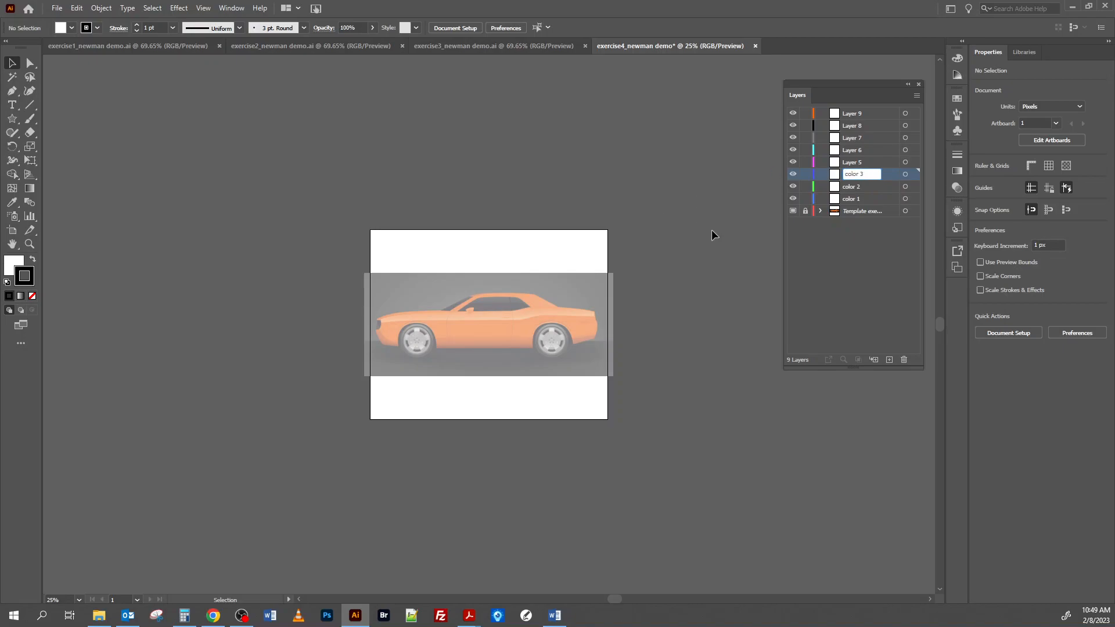
pyautogui.write('3')
pyautogui.click(842, 249)
# - Rename Layer 5 and Layer 6 as "color 4" and "color 5"
pyautogui.doubleClick(856, 163)
pyautogui.write('color 4')
pyautogui.press('Return')
pyautogui.doubleClick(854, 150)
pyautogui.write('color')
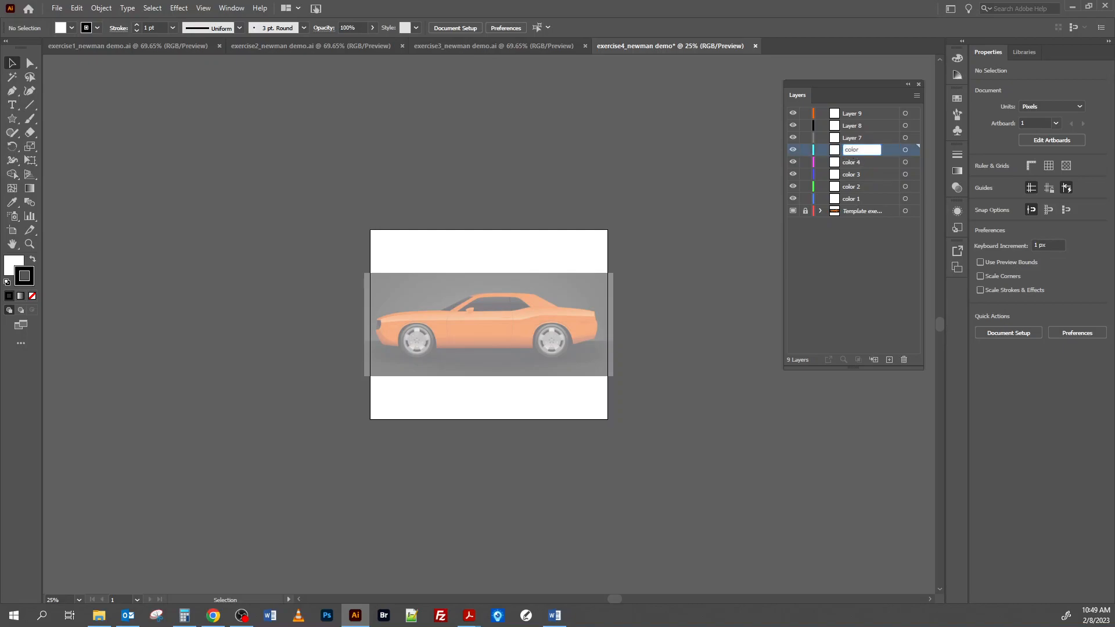
pyautogui.write(' 5')
pyautogui.press('Return')
# - Rename Layer 7, Layer 8 and Layer 9 as "color 6", "color 7" and "color 8"
pyautogui.doubleClick(856, 137)
pyautogui.write('color 6')
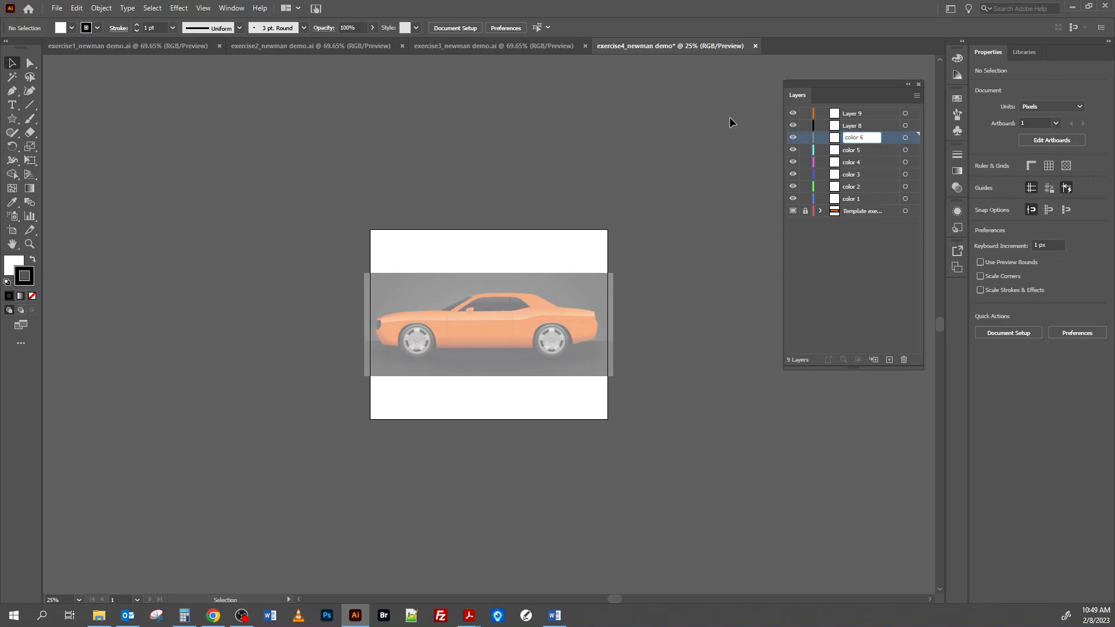
pyautogui.click(842, 262)
pyautogui.doubleClick(851, 126)
pyautogui.write('color 7')
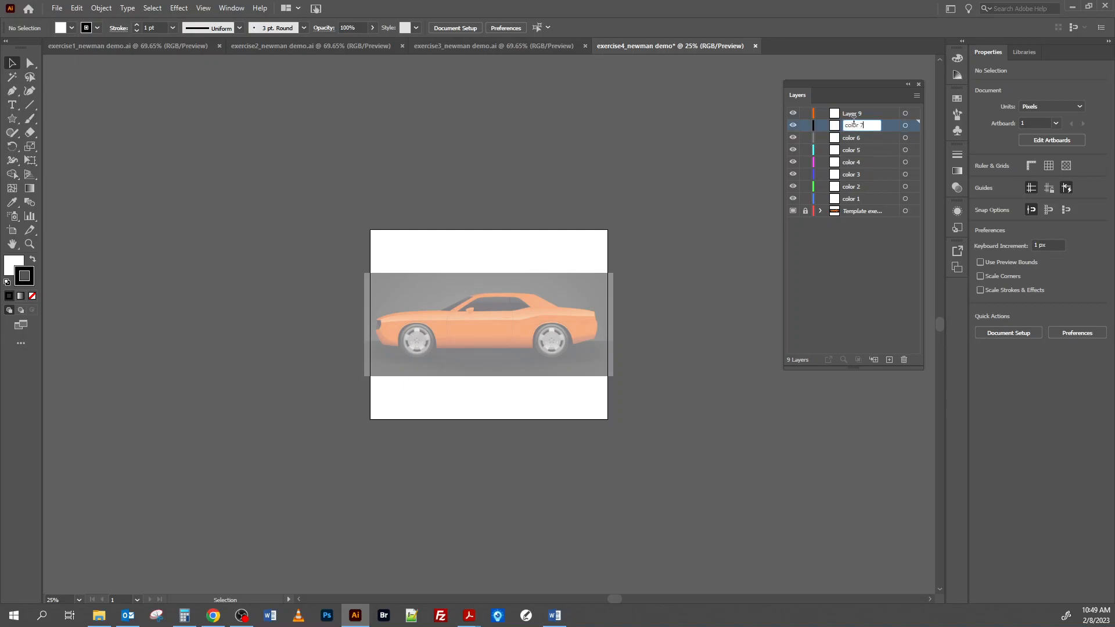
pyautogui.click(872, 257)
pyautogui.doubleClick(854, 114)
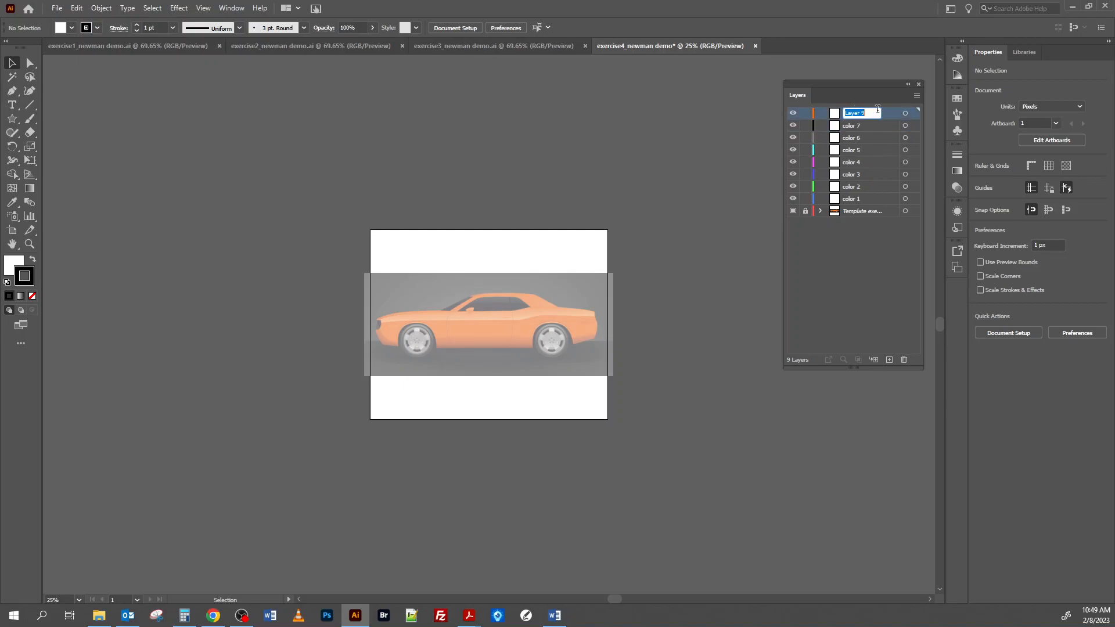
pyautogui.write('color 8')
pyautogui.click(863, 297)
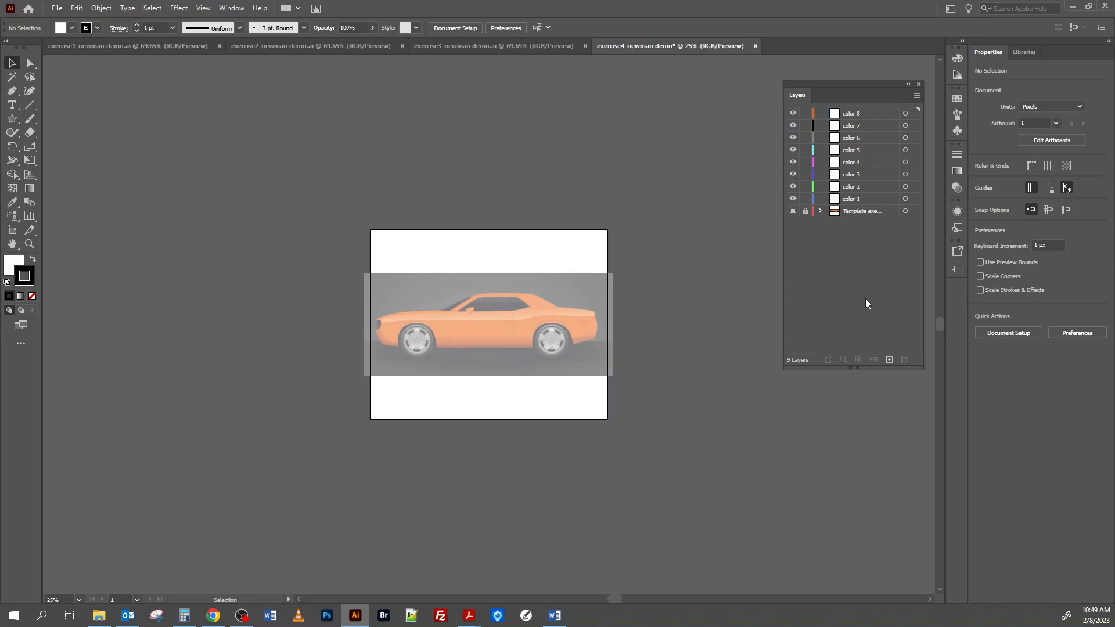
# - Add a layer above color 8 and name it "color 9"
pyautogui.click(888, 361)
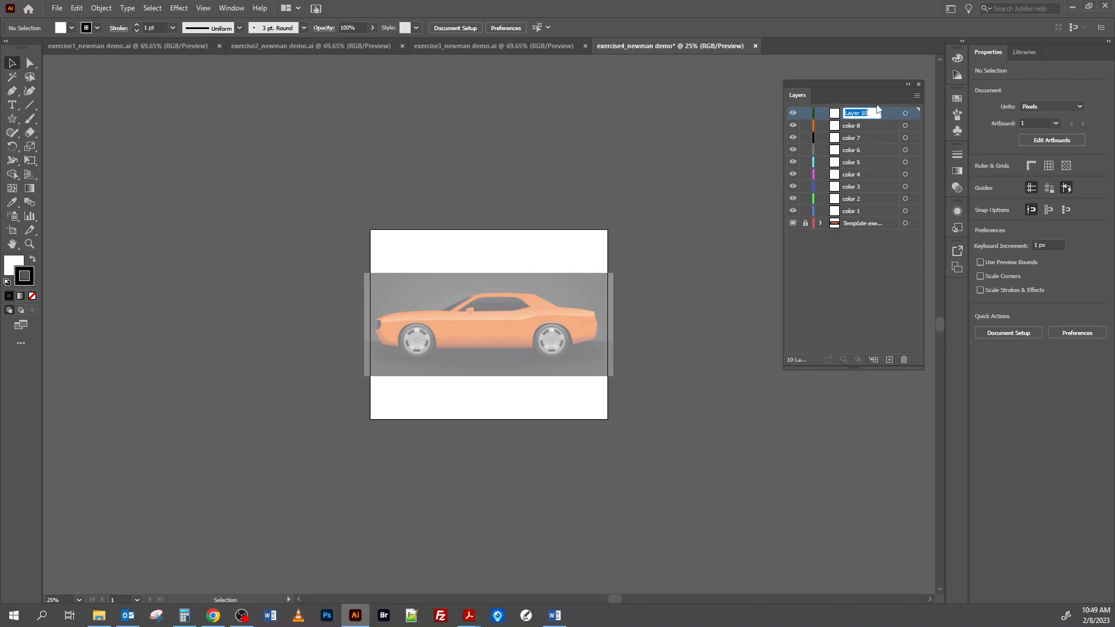
pyautogui.write('color 9')
pyautogui.click(862, 268)
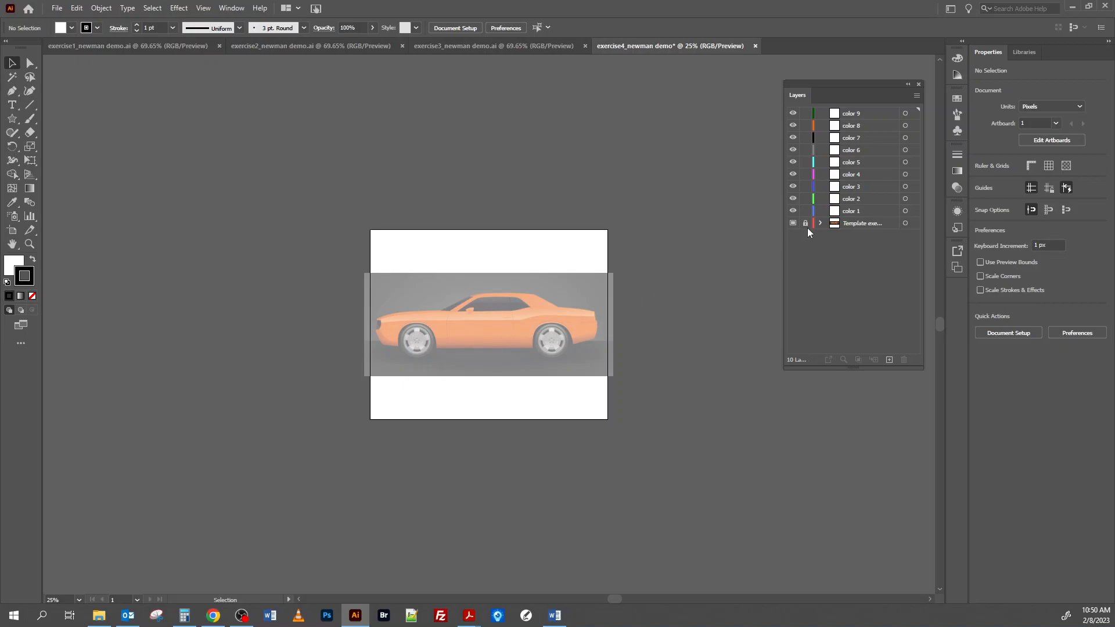
# - Add a layer named "color palette" directly above the template, lock layers color 1 to color 9, and make color palette the active layer
pyautogui.click(855, 223)
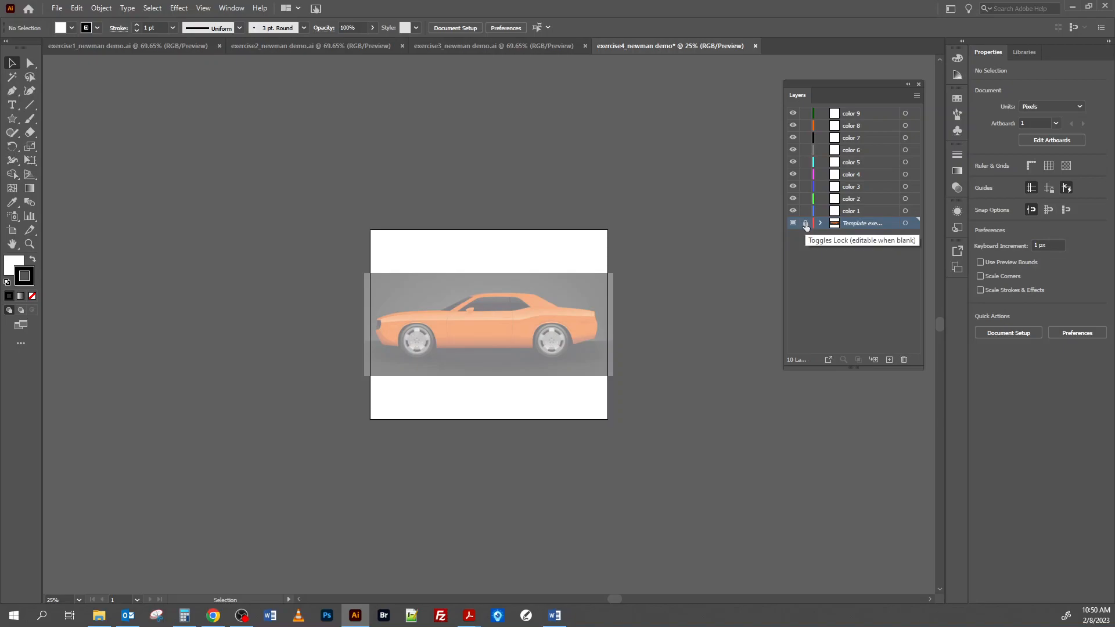
pyautogui.click(889, 359)
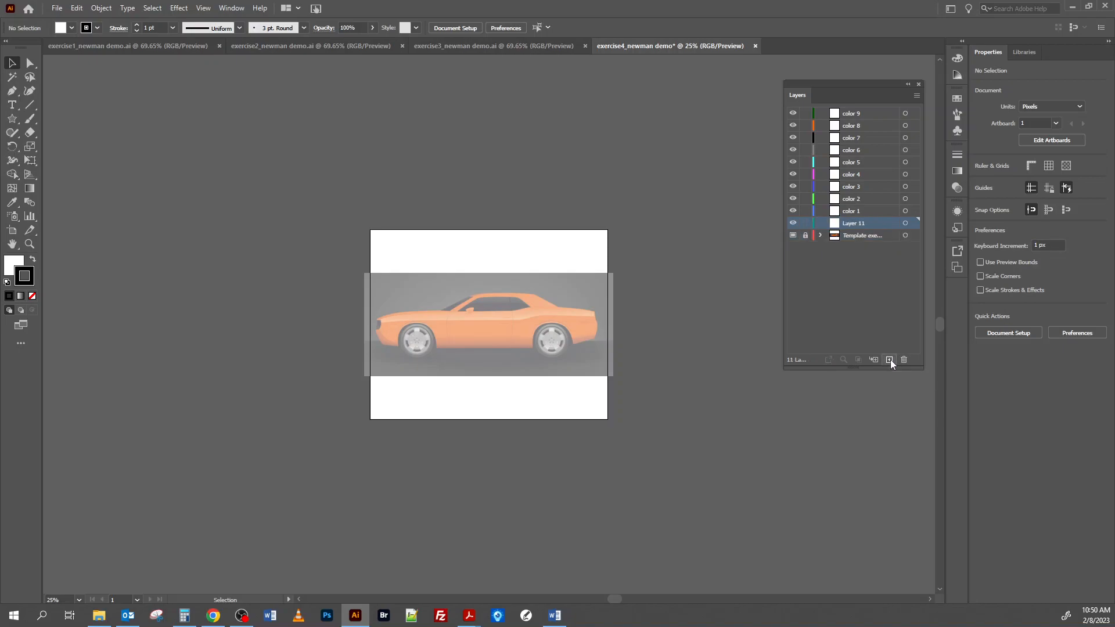
pyautogui.doubleClick(852, 224)
pyautogui.write('color palette')
pyautogui.click(842, 286)
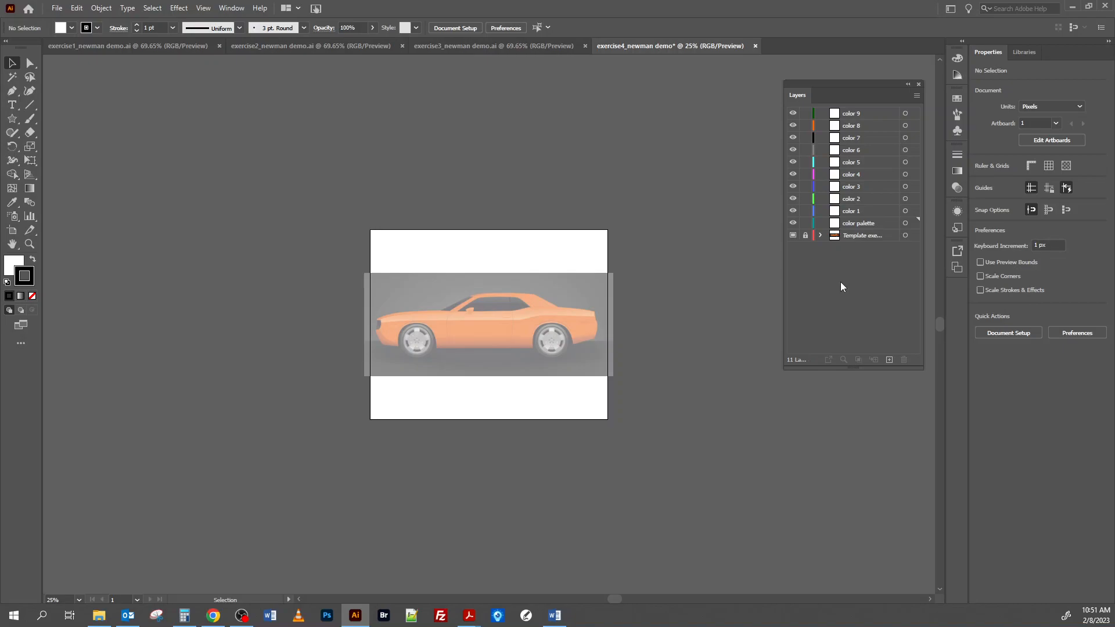
pyautogui.moveTo(805, 213); pyautogui.dragTo(805, 113)
pyautogui.click(857, 224)
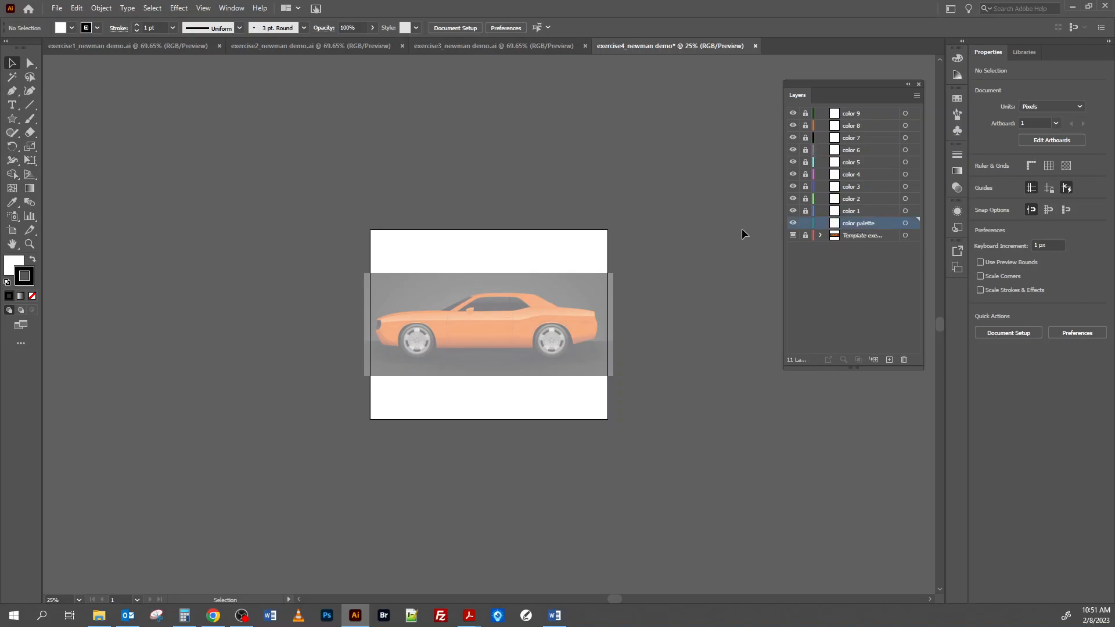
# - Draw a square about 70 x 70 px in the white area above the car on the color palette layer
pyautogui.hotkey('ctrl', '=')
pyautogui.hotkey('ctrl', '=')
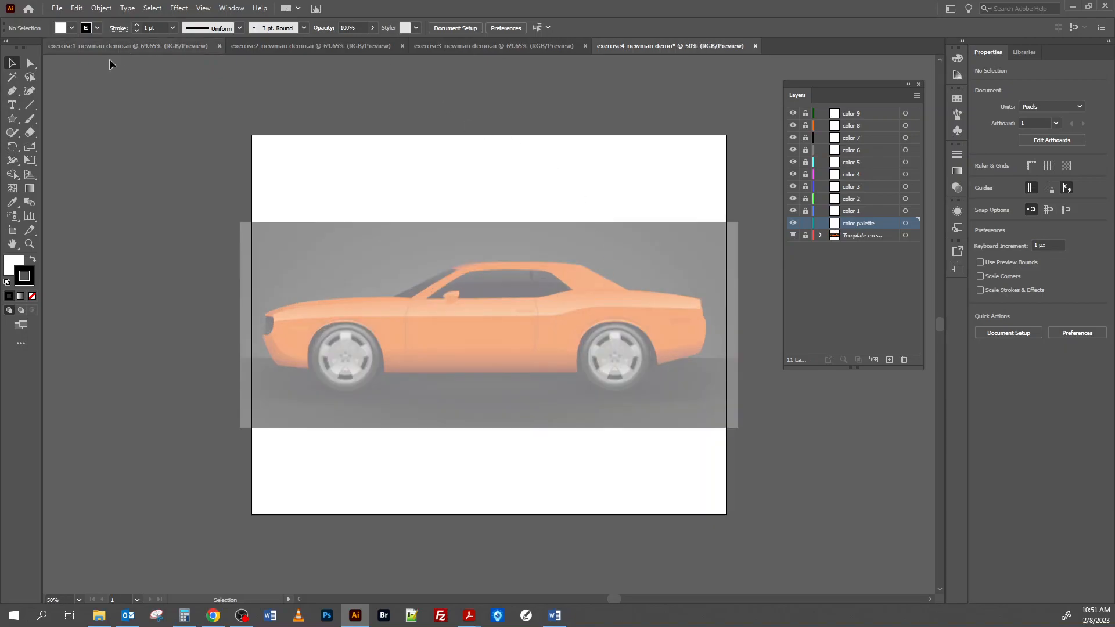
pyautogui.click(12, 119)
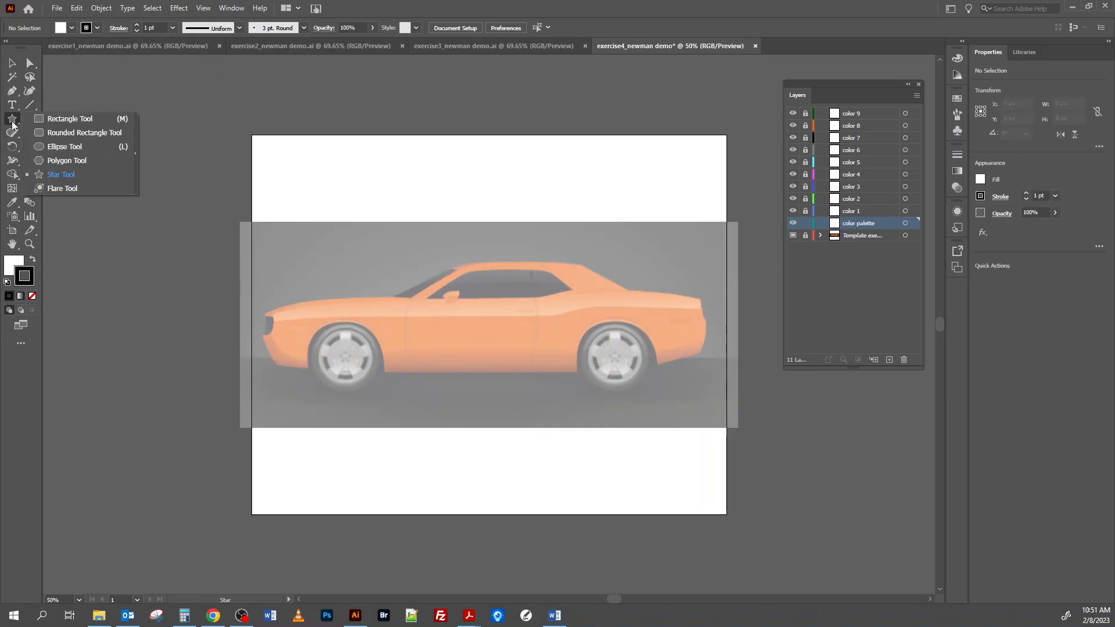
pyautogui.click(64, 119)
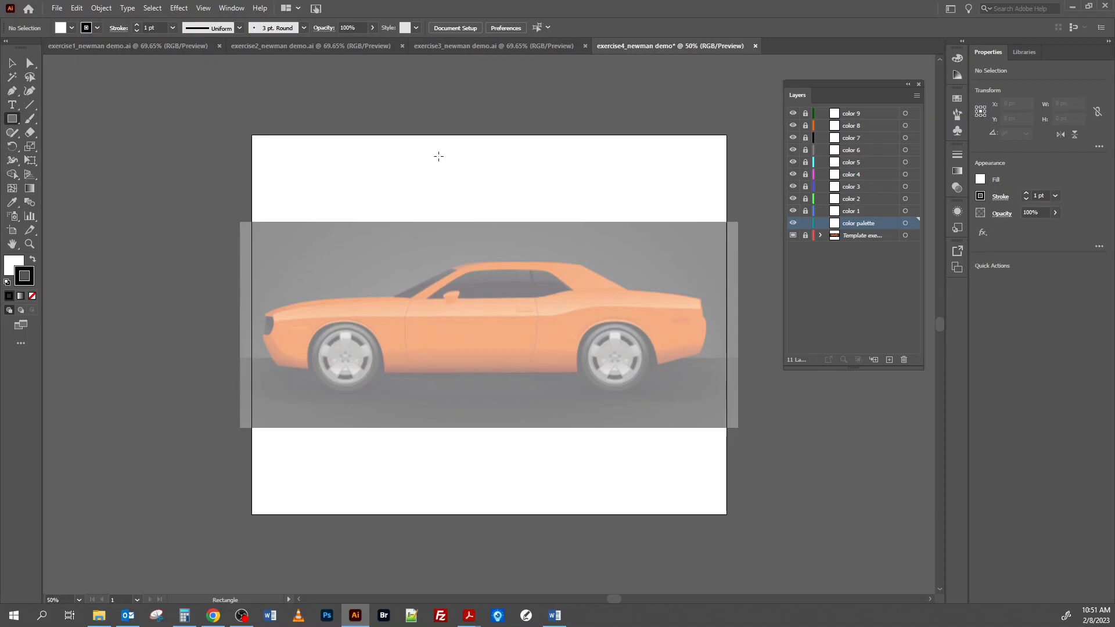
pyautogui.moveTo(430, 157); pyautogui.dragTo(455, 177)
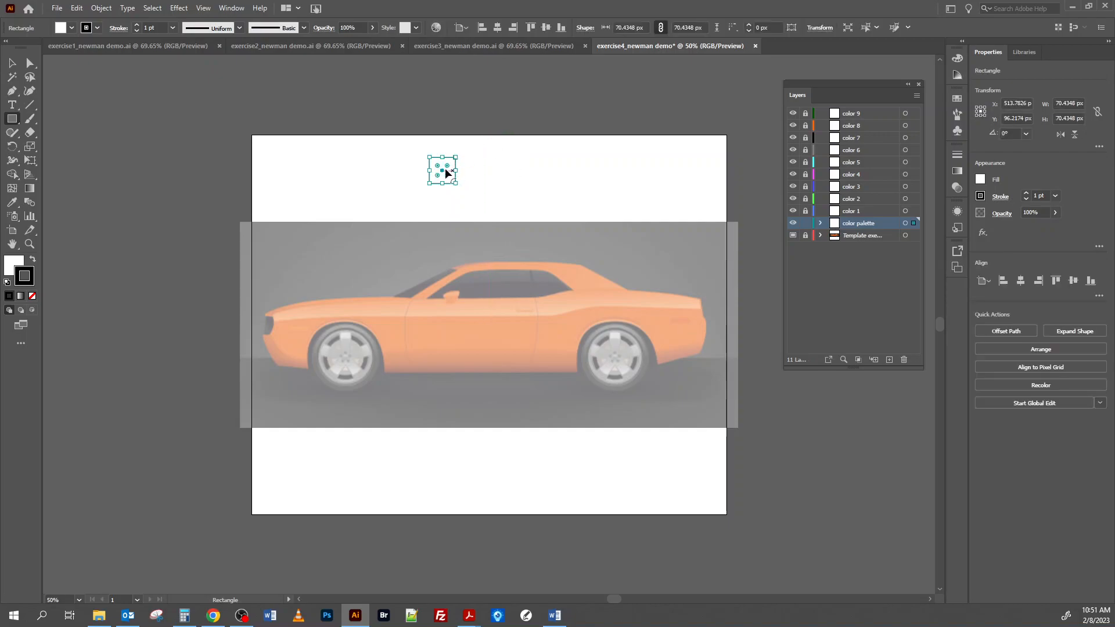
pyautogui.click(13, 63)
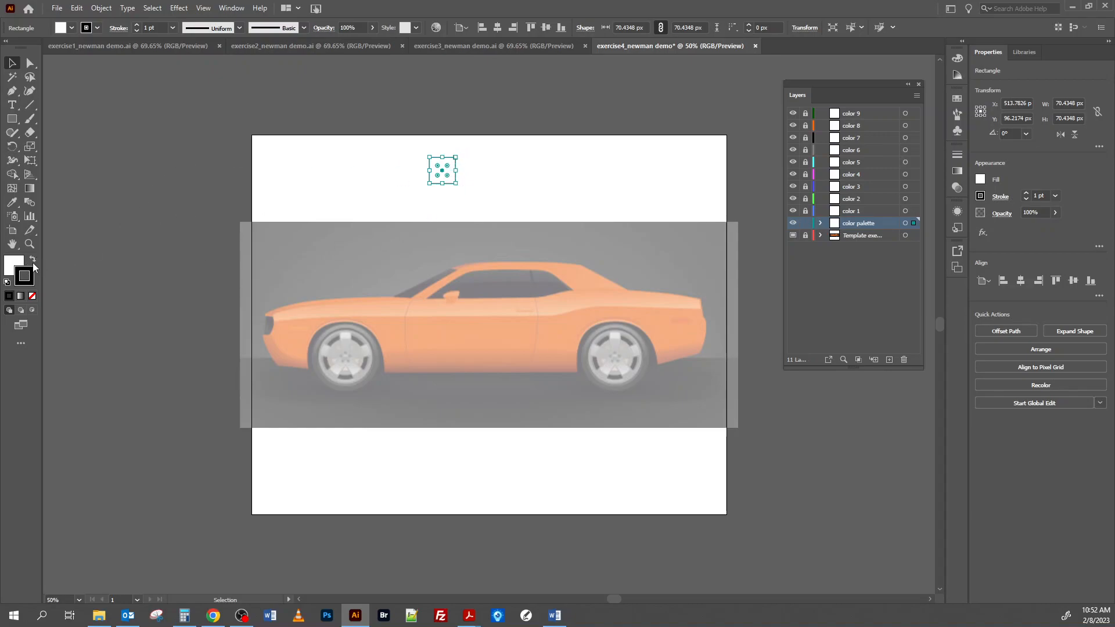
# - Remove the square's stroke and fill it with black
pyautogui.click(33, 298)
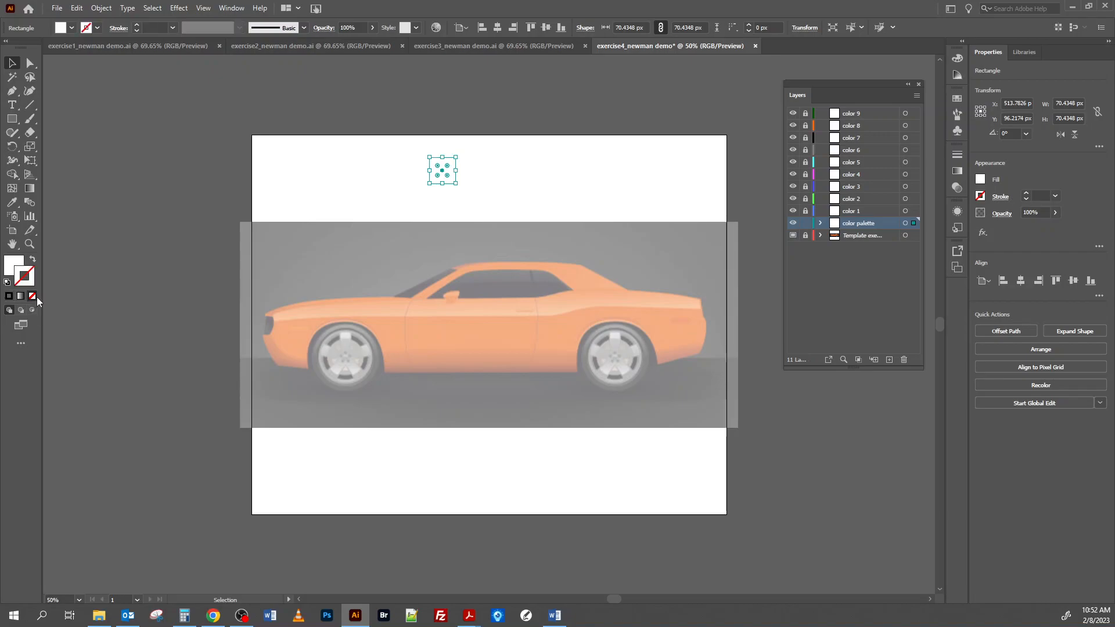
pyautogui.click(14, 267)
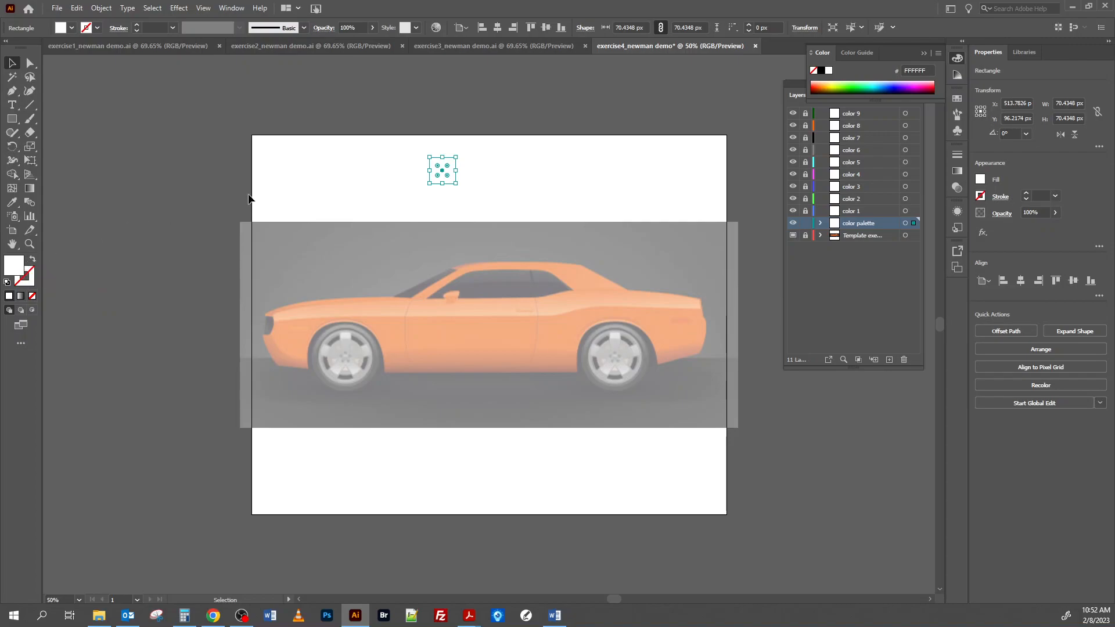
pyautogui.click(821, 71)
pyautogui.click(579, 188)
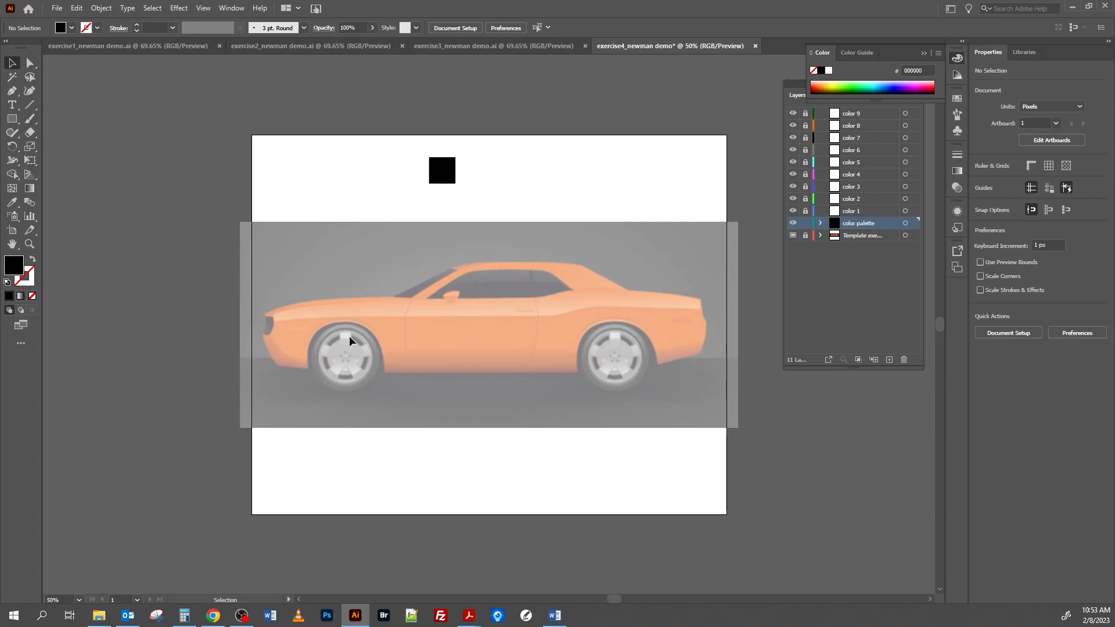
# - Duplicate the black square just to its right and fill the copy with dark grey #282B2D
pyautogui.click(453, 171)
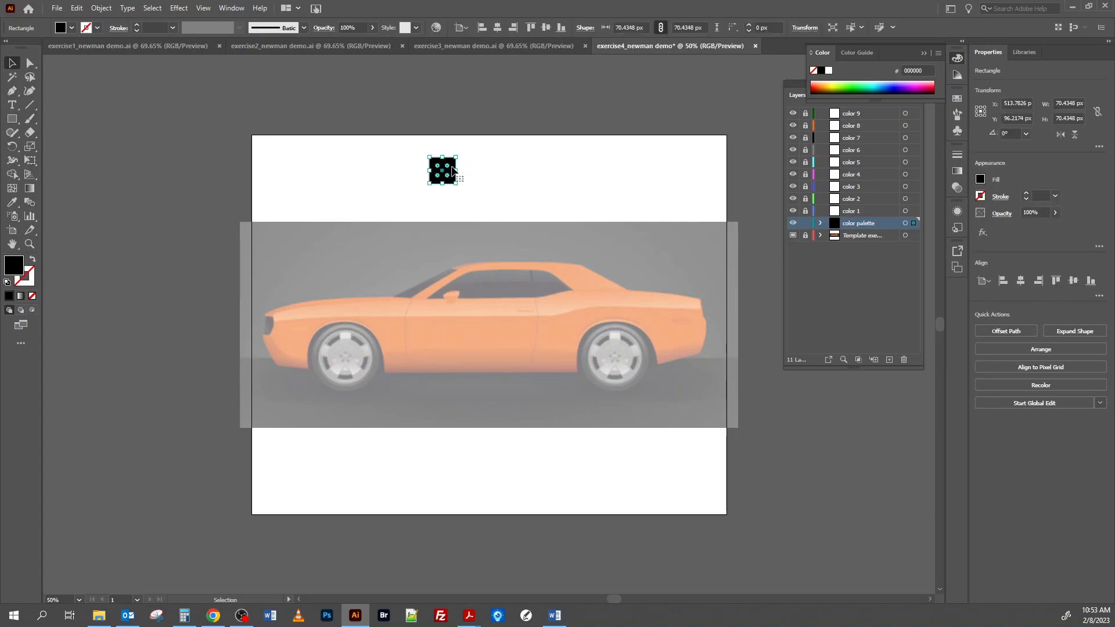
pyautogui.moveTo(453, 167); pyautogui.dragTo(491, 169)
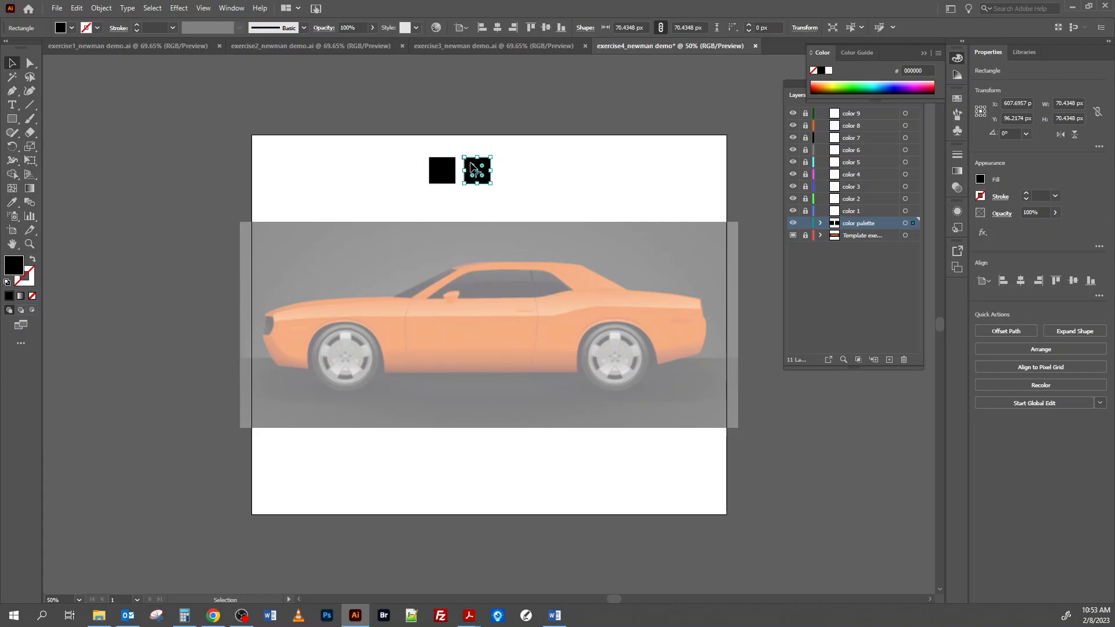
pyautogui.doubleClick(16, 268)
pyautogui.moveTo(519, 197); pyautogui.dragTo(215, 168)
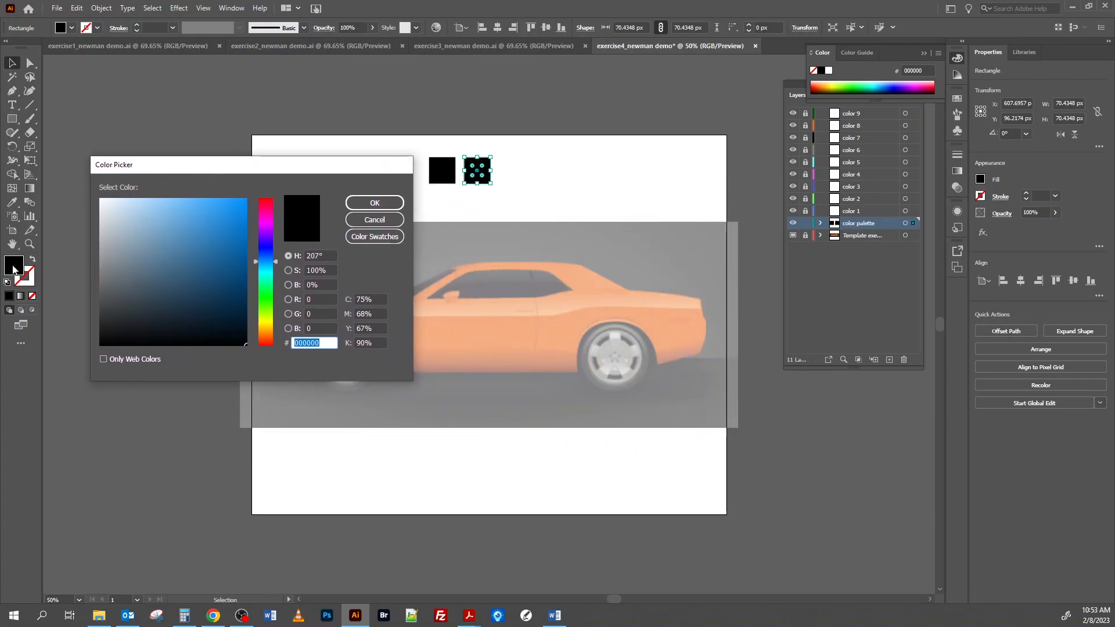
pyautogui.moveTo(182, 172); pyautogui.dragTo(183, 233)
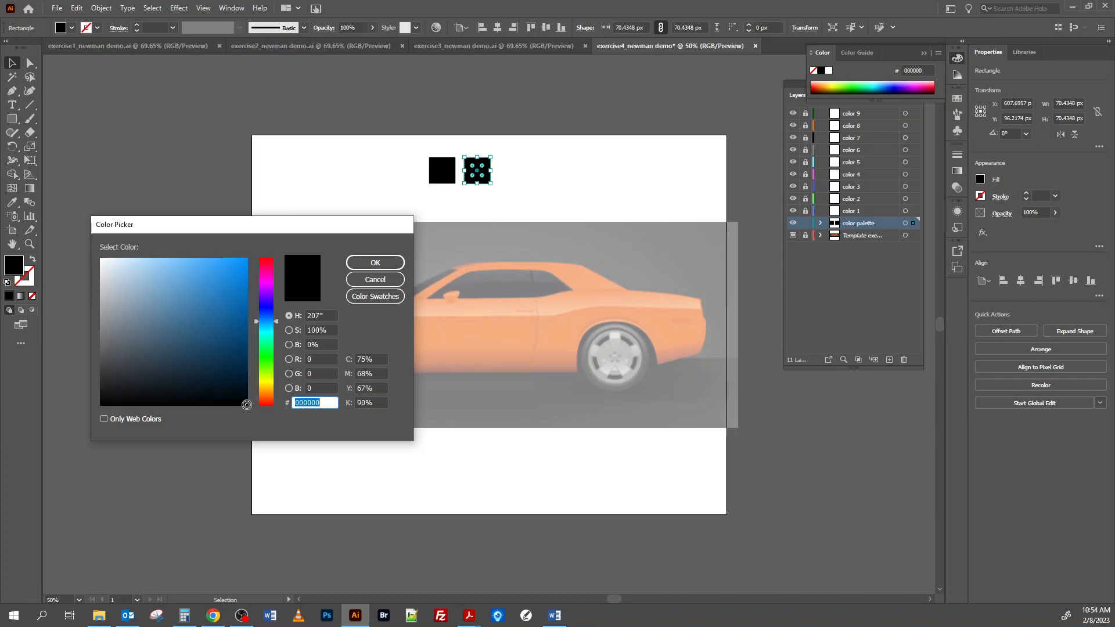
pyautogui.moveTo(246, 405); pyautogui.dragTo(168, 376)
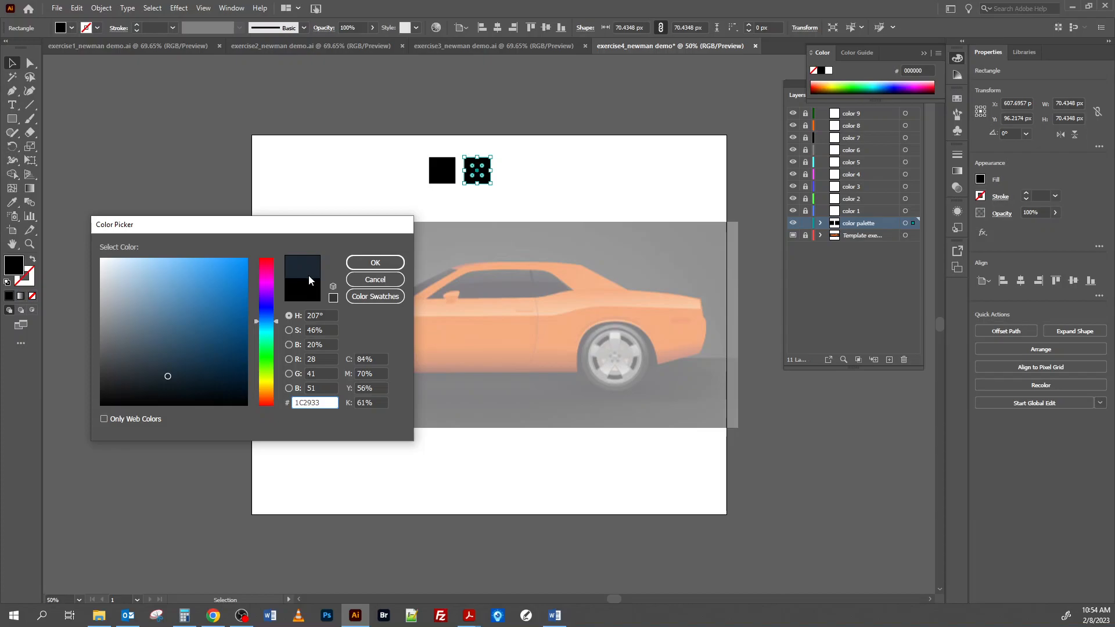
pyautogui.moveTo(167, 377); pyautogui.dragTo(131, 379)
pyautogui.moveTo(128, 382); pyautogui.dragTo(118, 379)
pyautogui.click(376, 264)
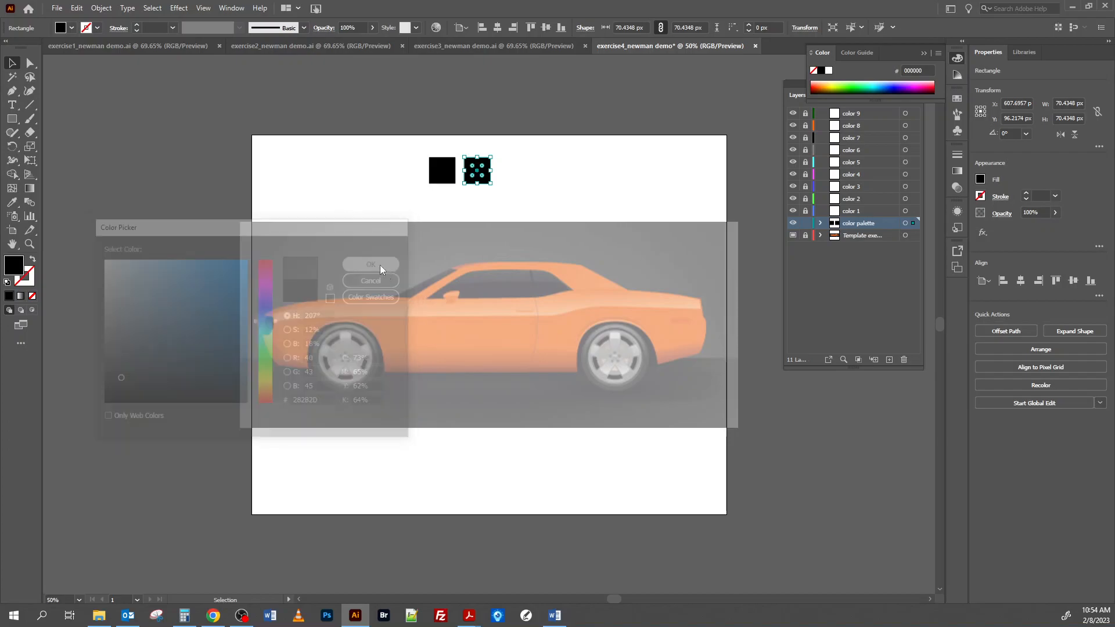
pyautogui.click(537, 187)
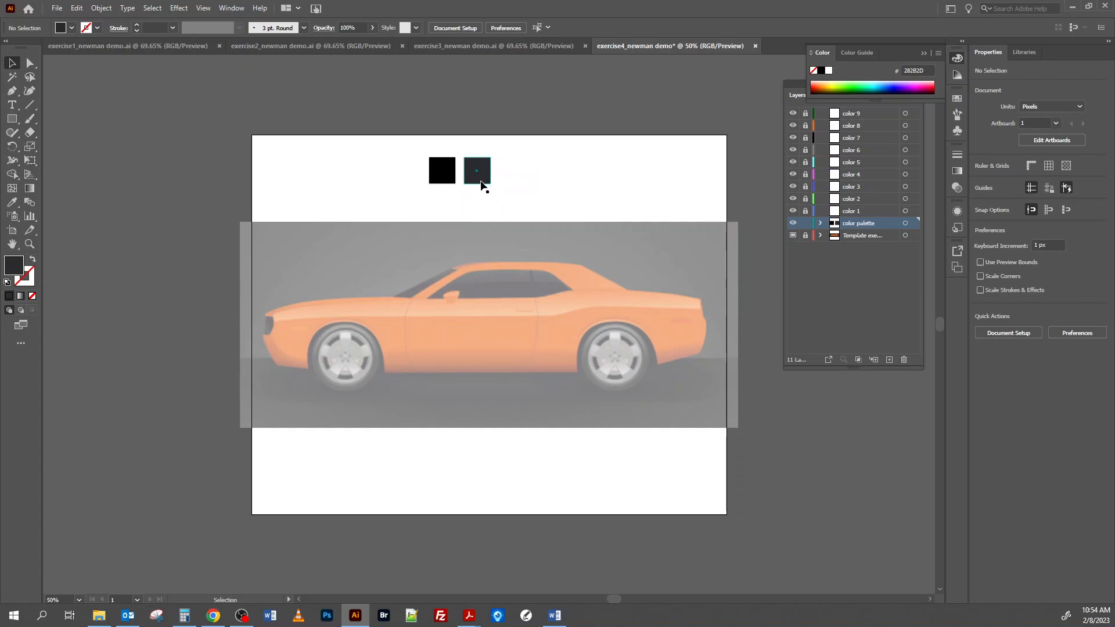
# - Duplicate the dark grey square to its right and fill the copy with the lighter grey #3E4142
pyautogui.moveTo(482, 183); pyautogui.dragTo(522, 182)
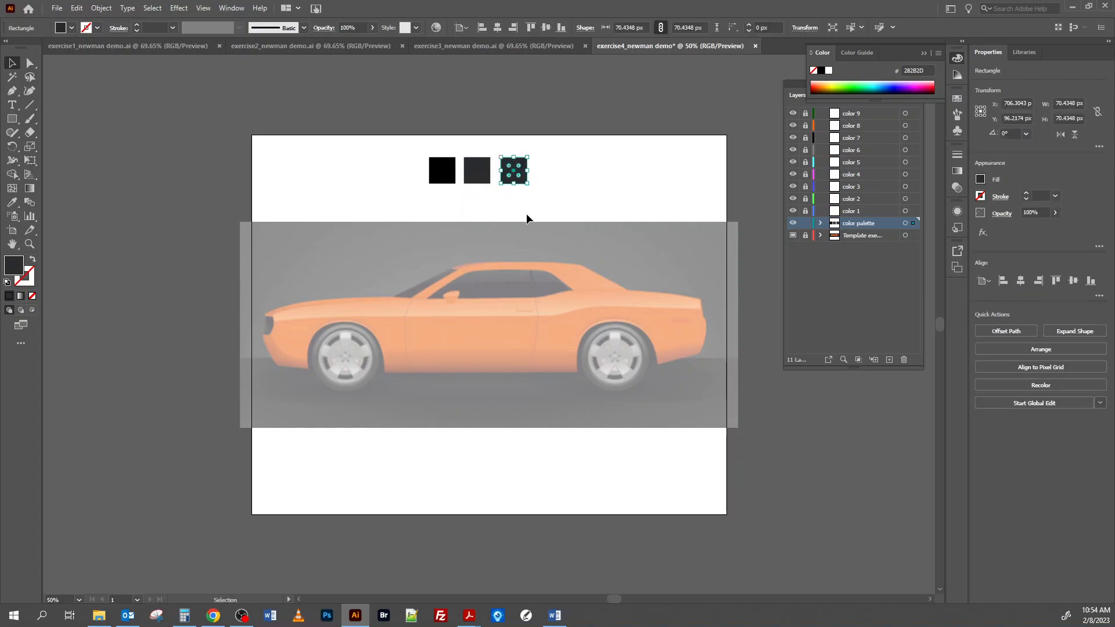
pyautogui.doubleClick(17, 270)
pyautogui.click(114, 384)
pyautogui.moveTo(113, 383); pyautogui.dragTo(108, 367)
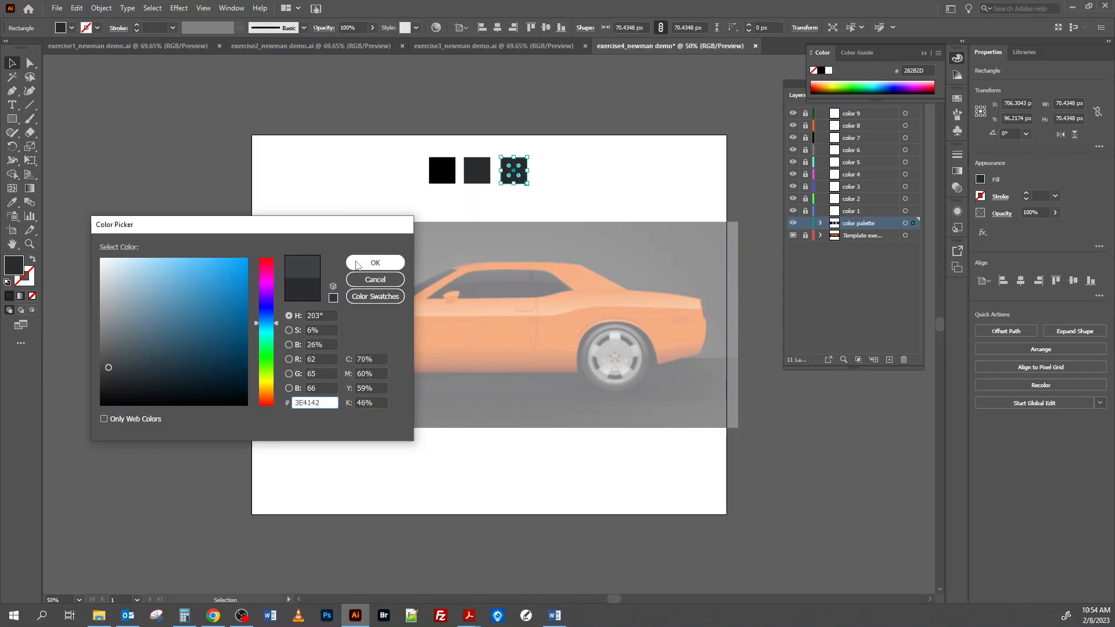
pyautogui.click(375, 262)
pyautogui.click(597, 200)
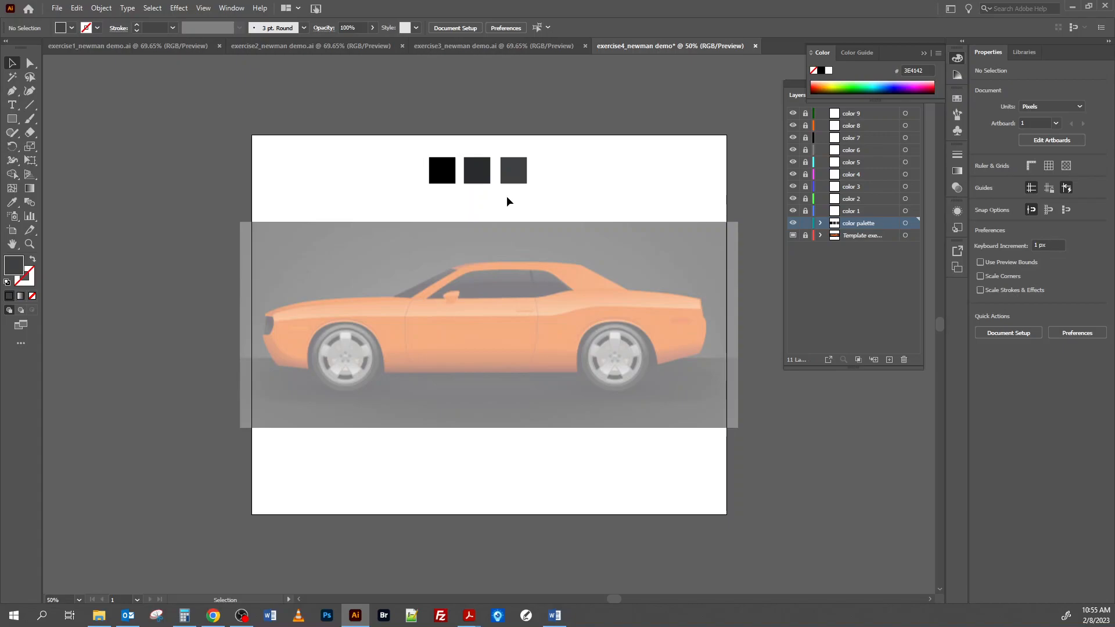
# - Move all three palette squares together horizontally toward the artboard's left edge
pyautogui.moveTo(414, 147)
pyautogui.mouseDown()
pyautogui.moveTo(545, 197)
pyautogui.moveTo(507, 169)
pyautogui.moveTo(420, 163)
pyautogui.mouseUp()
pyautogui.click(492, 166)
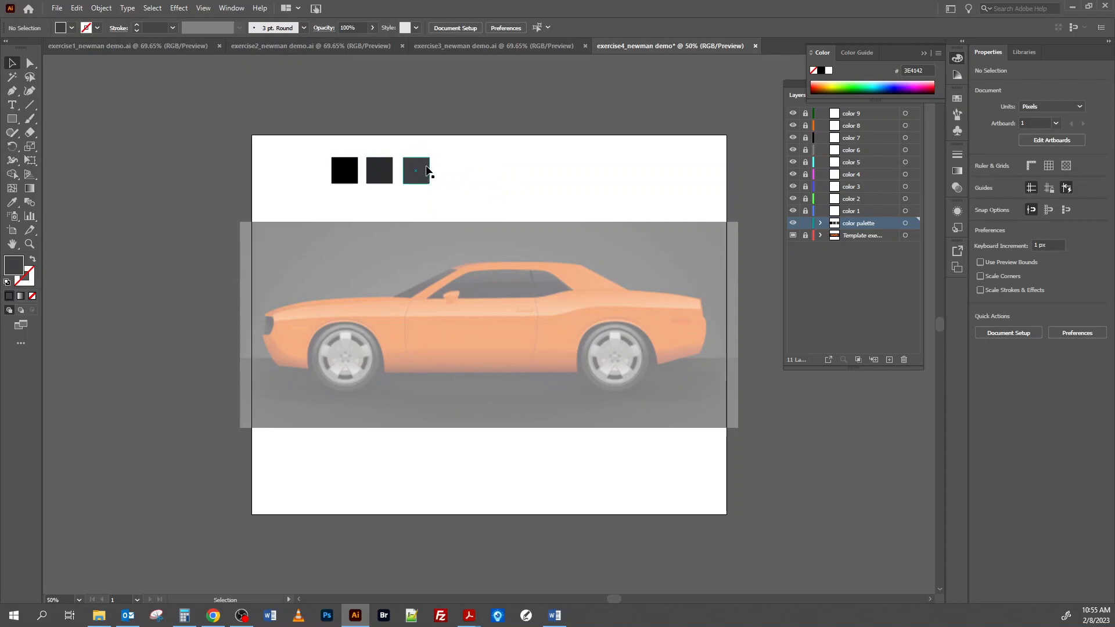
# - Duplicate the third palette square (#3E4142) to its right and fill the copy with medium grey #5D6060
pyautogui.moveTo(426, 170); pyautogui.dragTo(464, 171)
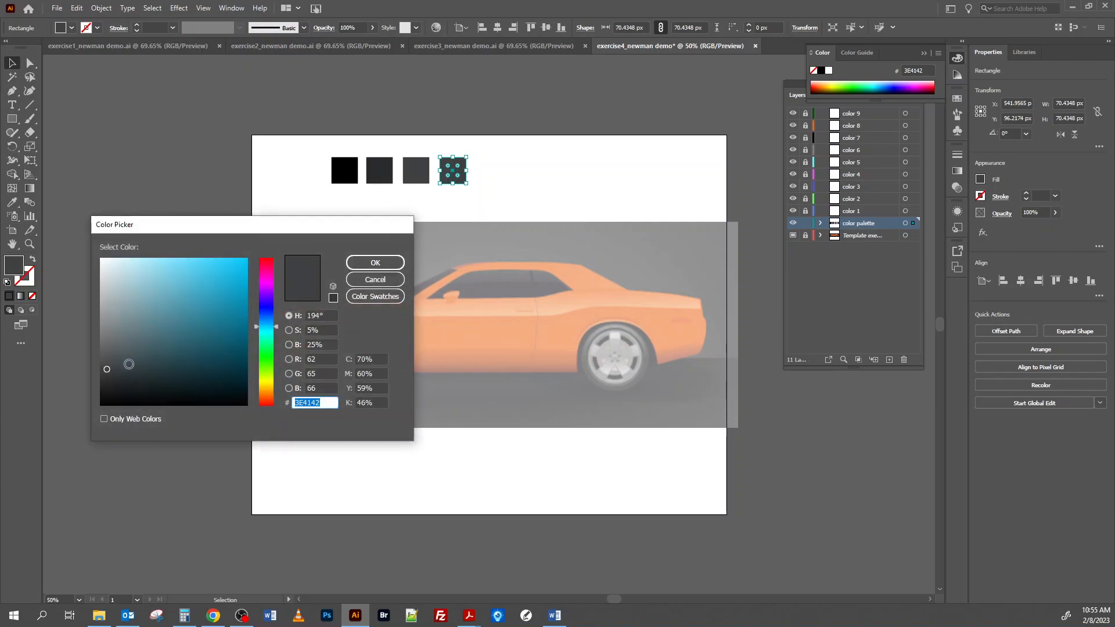
pyautogui.moveTo(107, 368); pyautogui.dragTo(105, 349)
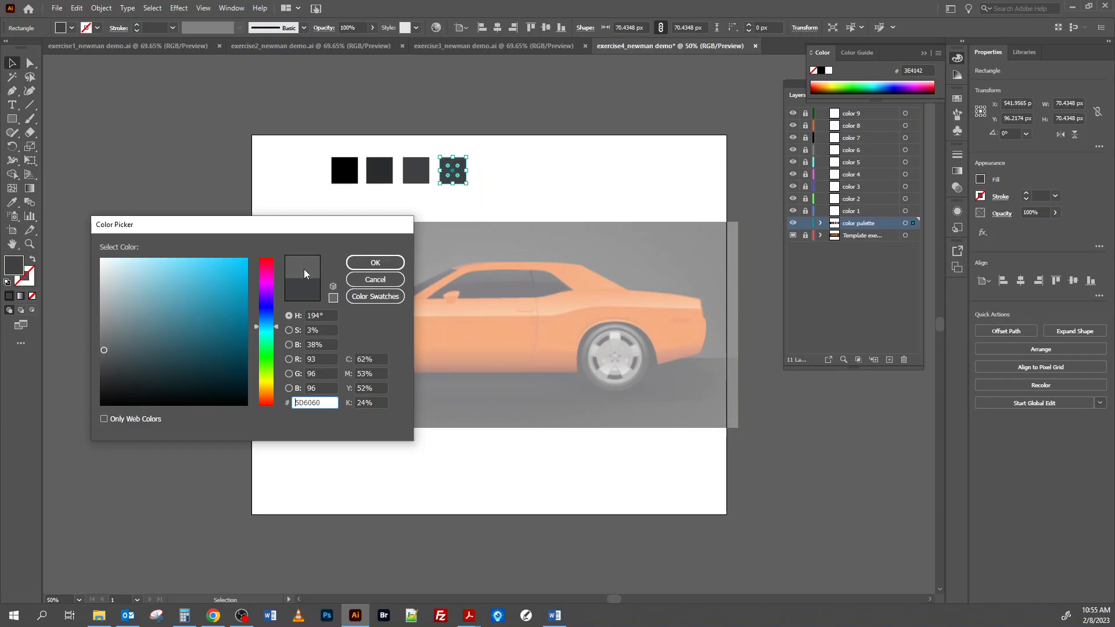
pyautogui.click(360, 265)
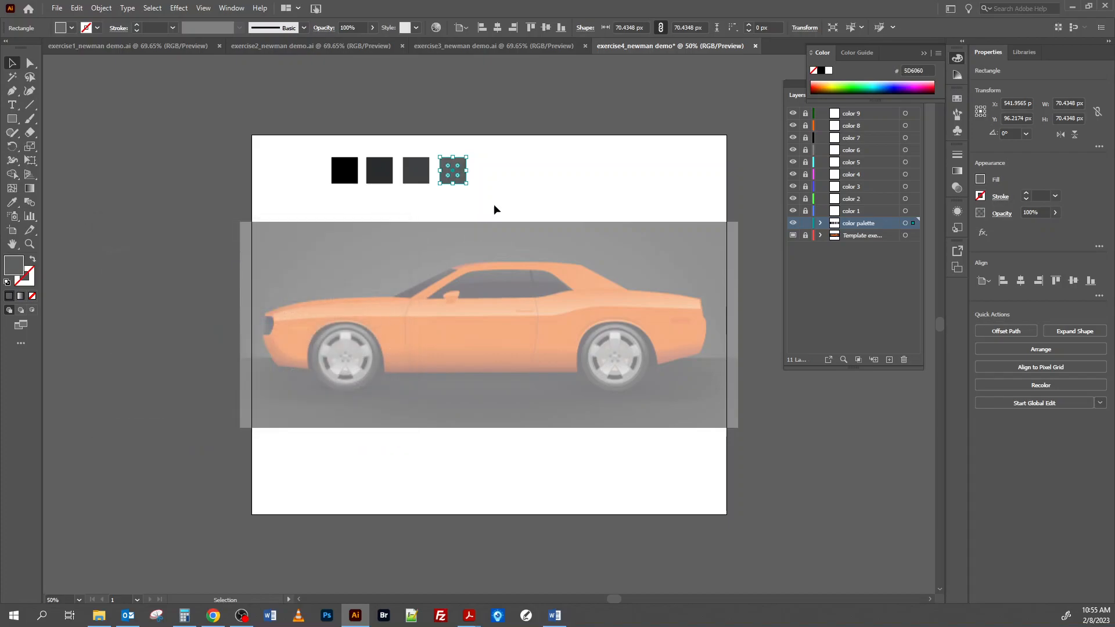
pyautogui.click(492, 267)
# - Duplicate the #5D6060 square to its right and fill the copy with lighter grey #737575
pyautogui.click(464, 172)
pyautogui.moveTo(470, 172); pyautogui.dragTo(498, 170)
pyautogui.doubleClick(15, 266)
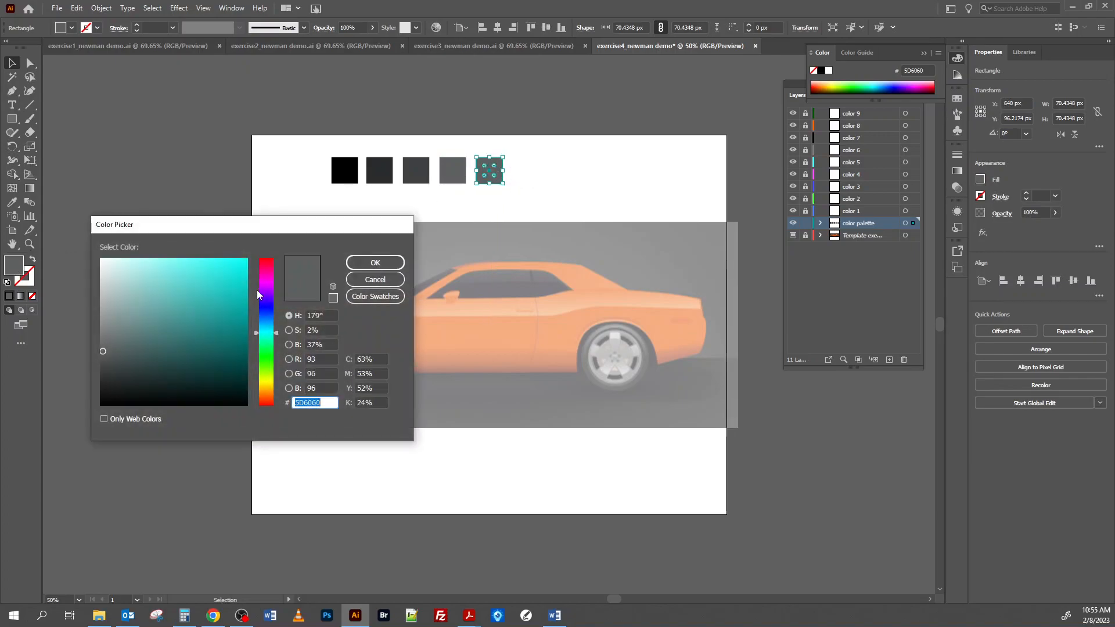
pyautogui.moveTo(103, 352); pyautogui.dragTo(103, 338)
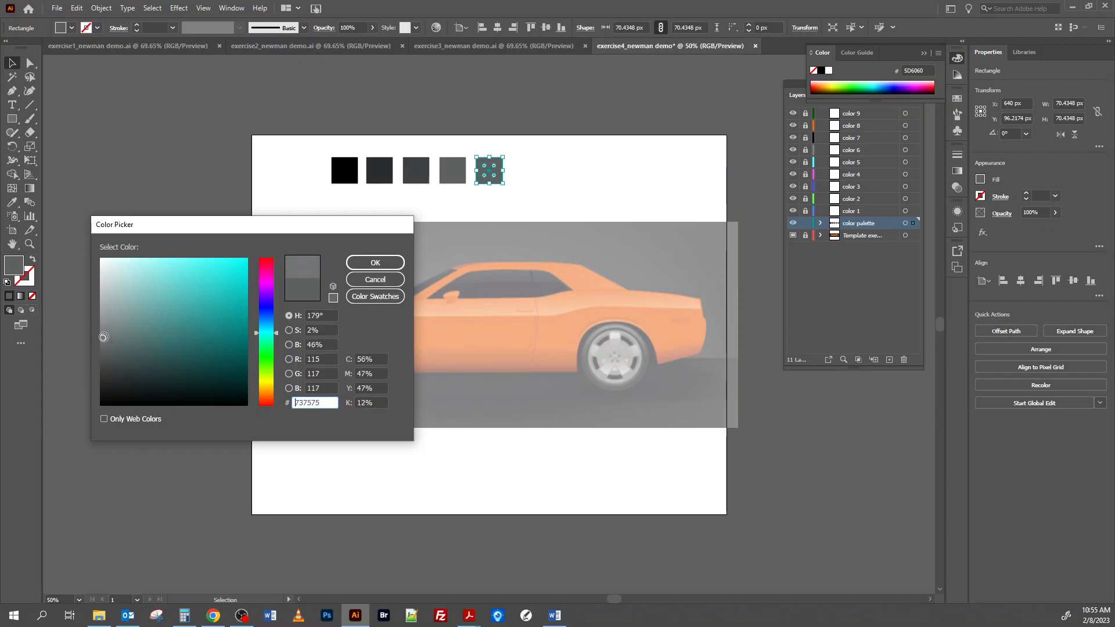
pyautogui.click(375, 263)
pyautogui.click(567, 197)
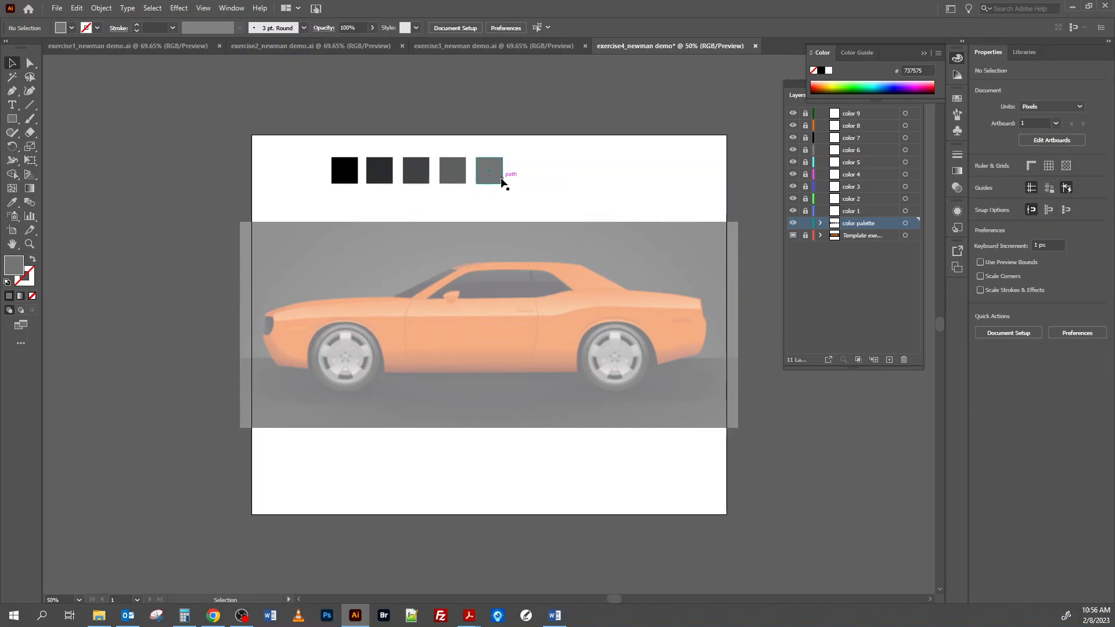
# - Duplicate the fifth palette square to its right and fill the copy with light grey #8D8E8E
pyautogui.moveTo(502, 183); pyautogui.dragTo(537, 183)
pyautogui.doubleClick(14, 266)
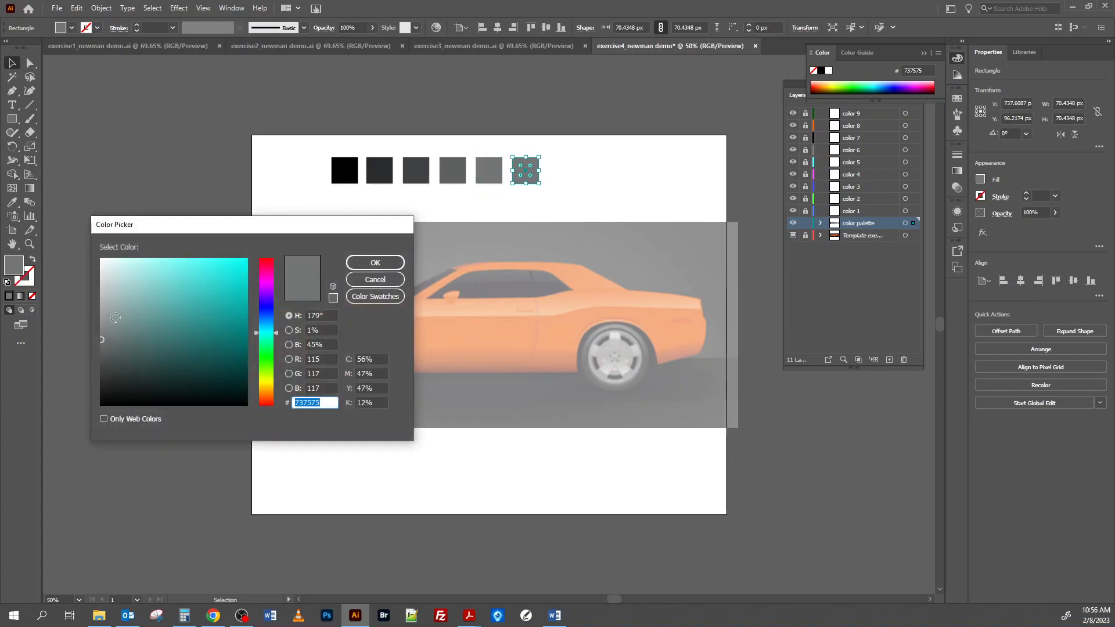
pyautogui.moveTo(101, 340); pyautogui.dragTo(103, 322)
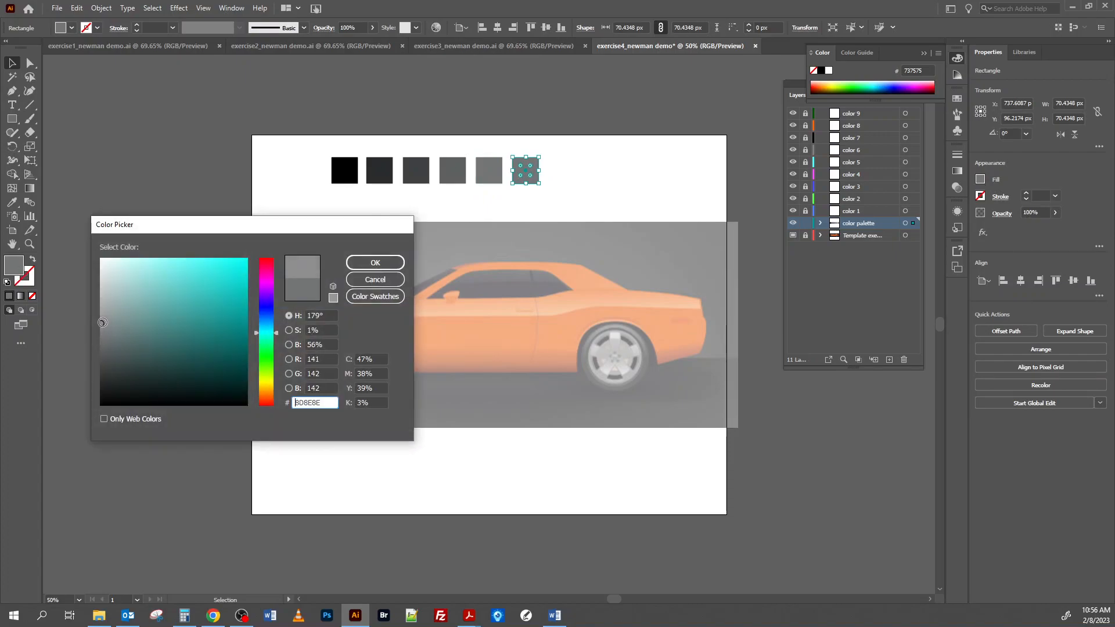
pyautogui.click(359, 262)
pyautogui.click(604, 217)
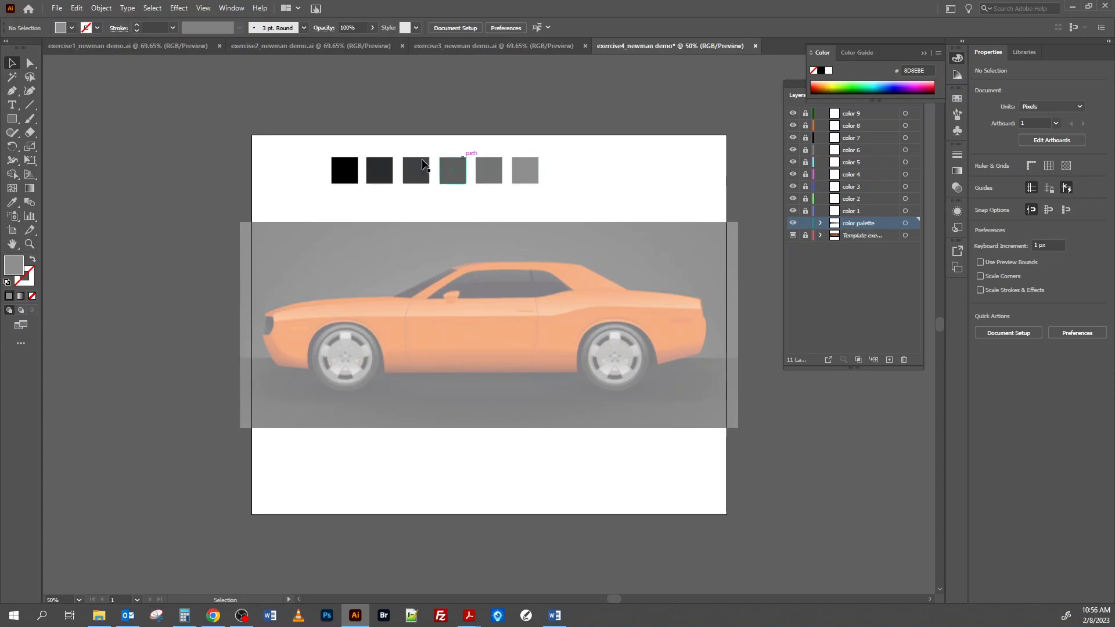
# - Duplicate the lightest grey square to its right and fill the copy with dark green #07380D
pyautogui.click(529, 180)
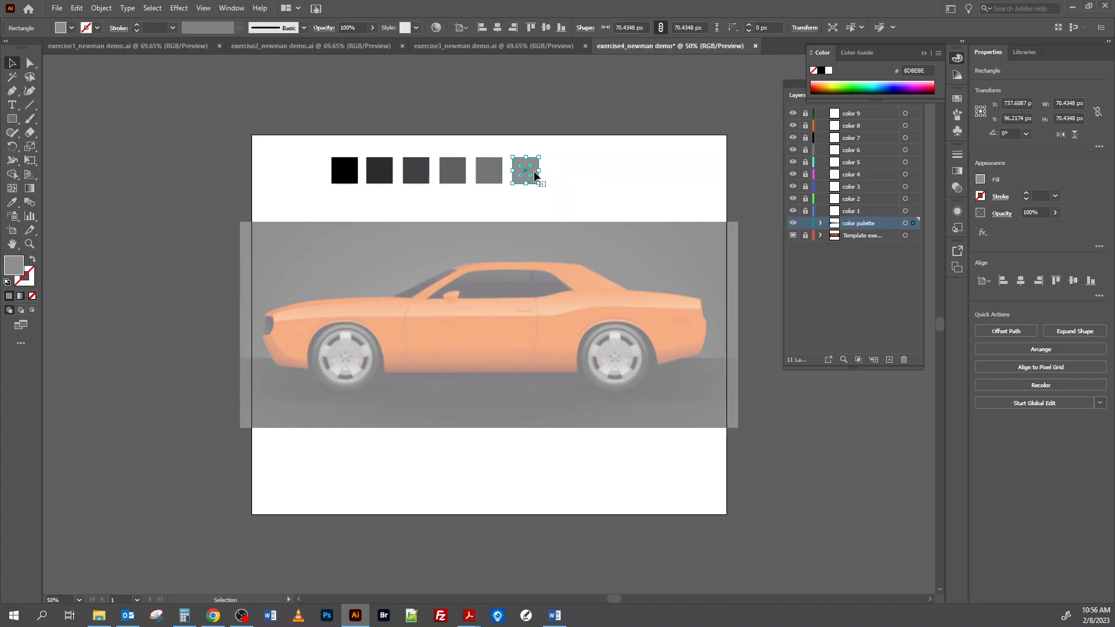
pyautogui.moveTo(535, 175); pyautogui.dragTo(572, 176)
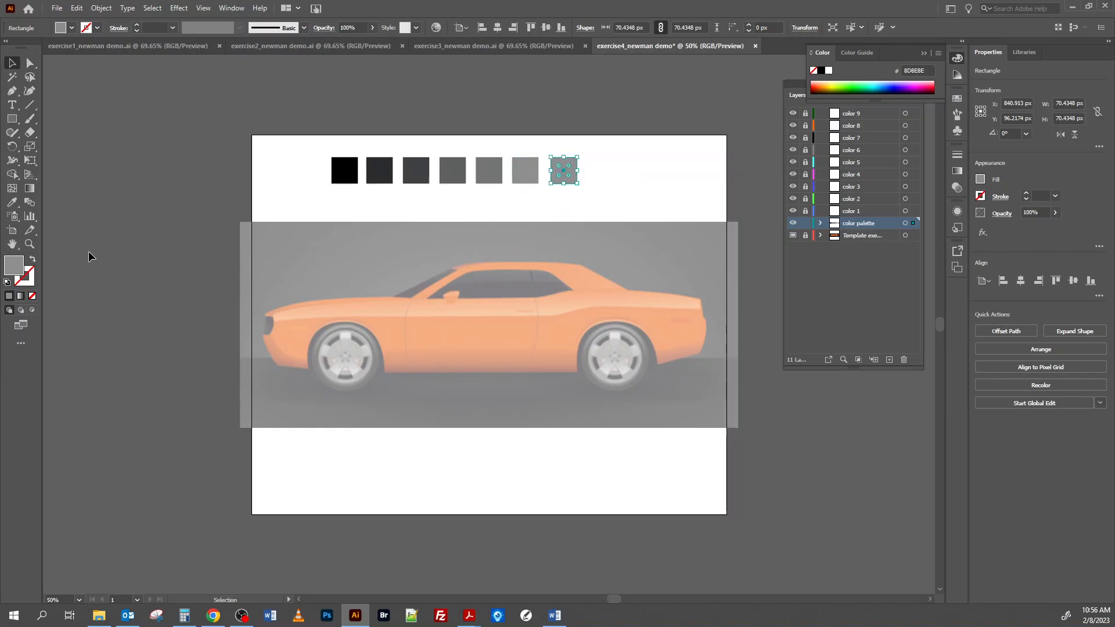
pyautogui.doubleClick(17, 269)
pyautogui.moveTo(219, 231); pyautogui.dragTo(185, 241)
pyautogui.moveTo(243, 342); pyautogui.dragTo(246, 347)
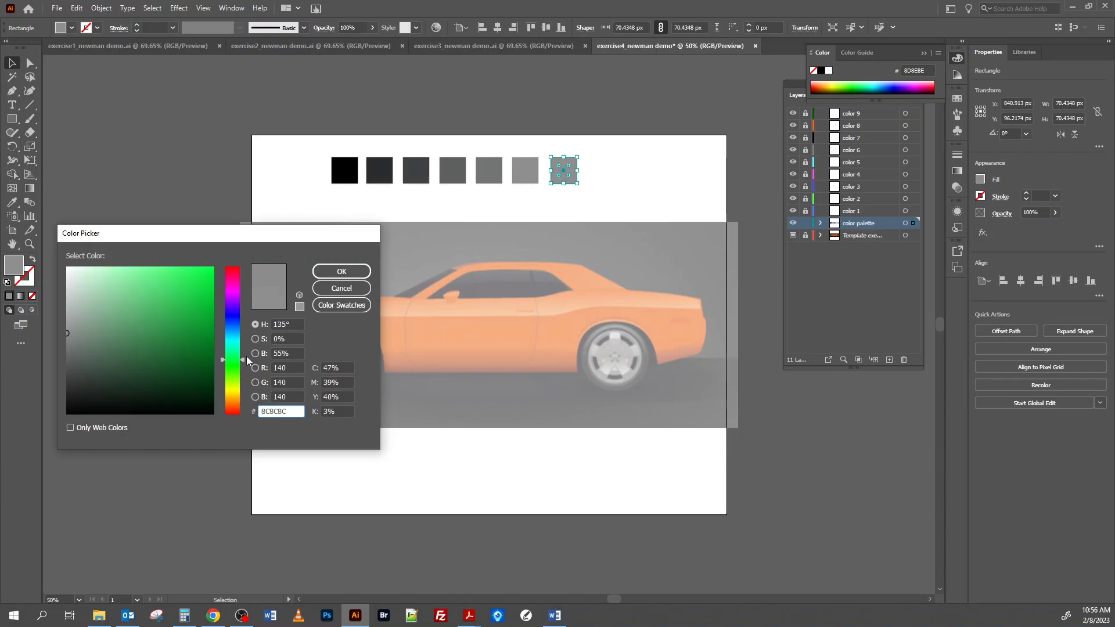
pyautogui.moveTo(250, 358); pyautogui.dragTo(250, 362)
pyautogui.moveTo(68, 332)
pyautogui.mouseDown()
pyautogui.moveTo(177, 385)
pyautogui.moveTo(197, 381)
pyautogui.mouseUp()
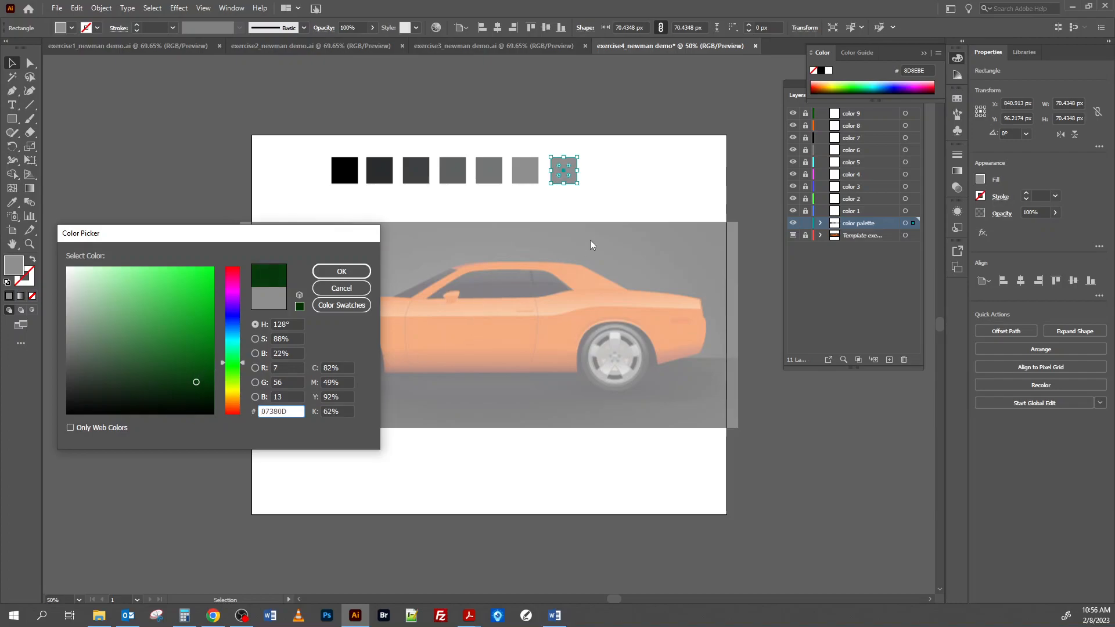
pyautogui.click(342, 273)
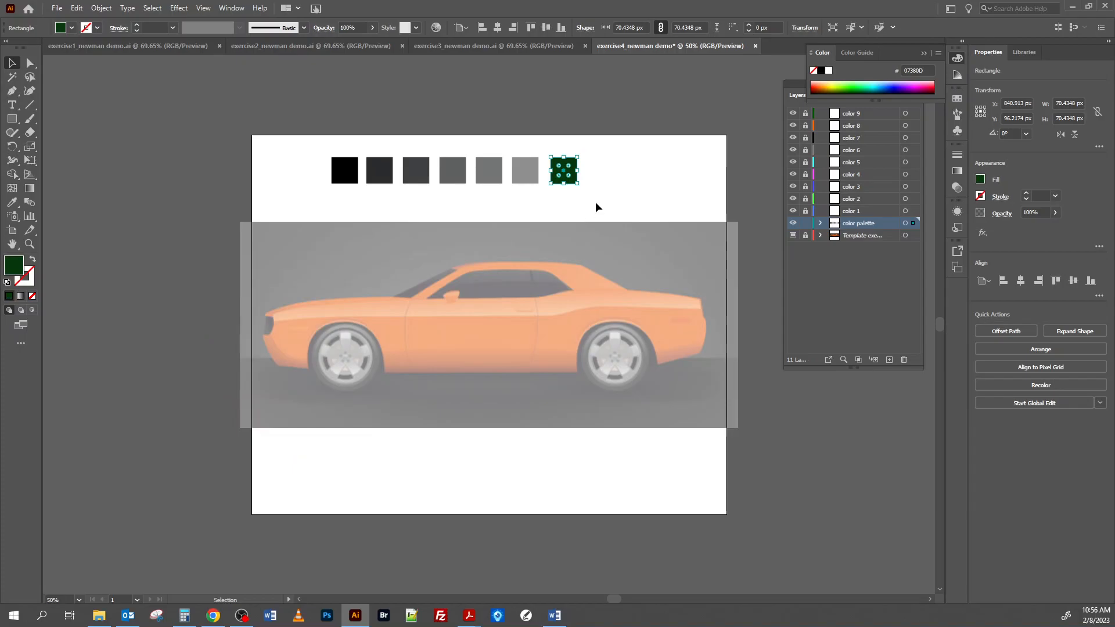
# - Duplicate the dark green square to its right and fill the copy with medium green #2C5630
pyautogui.click(583, 184)
pyautogui.moveTo(574, 178); pyautogui.dragTo(612, 179)
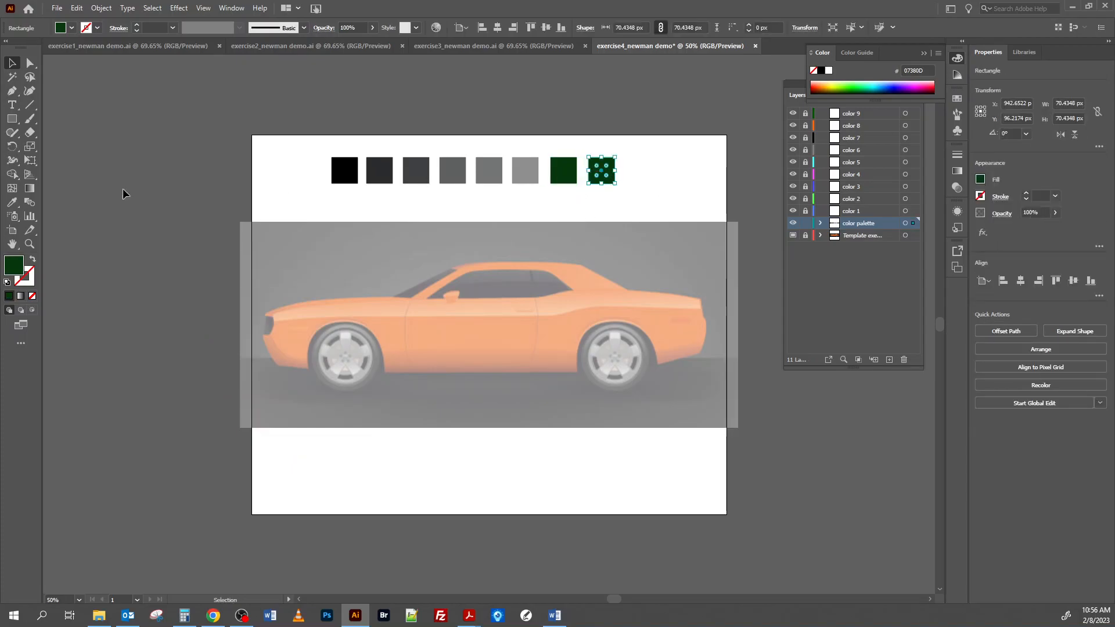
pyautogui.doubleClick(10, 267)
pyautogui.moveTo(194, 391); pyautogui.dragTo(166, 373)
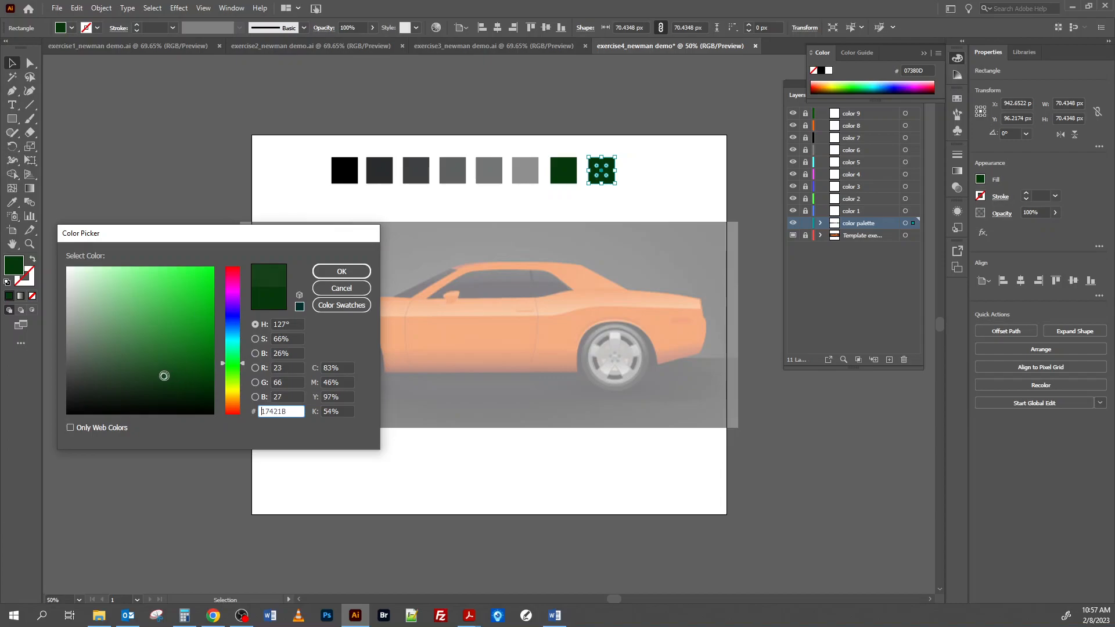
pyautogui.click(160, 371)
pyautogui.moveTo(159, 371); pyautogui.dragTo(139, 364)
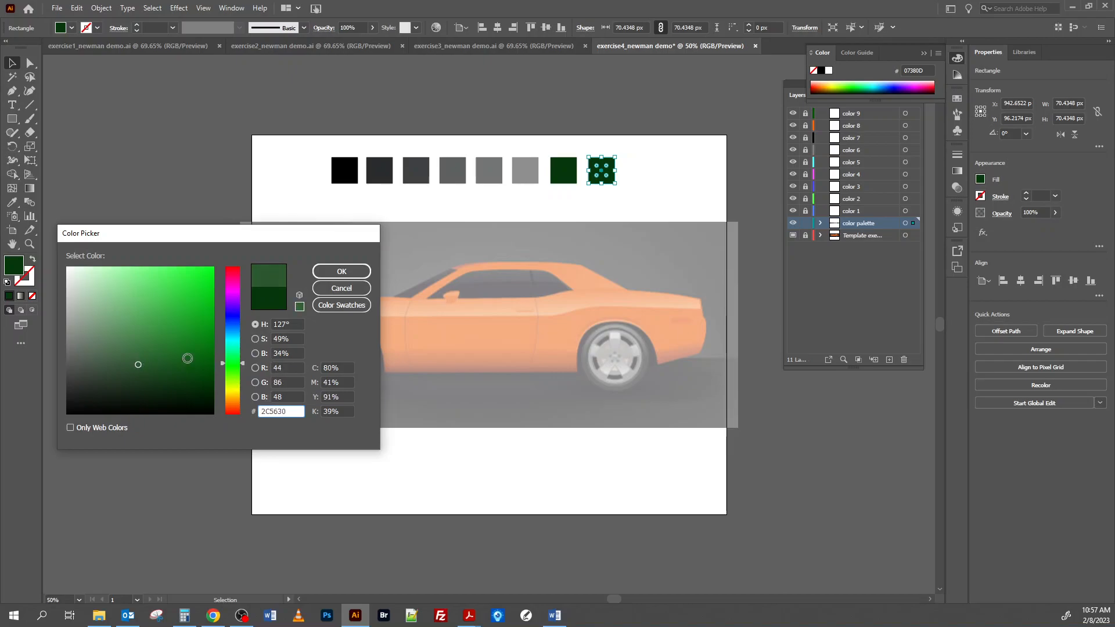
pyautogui.click(328, 273)
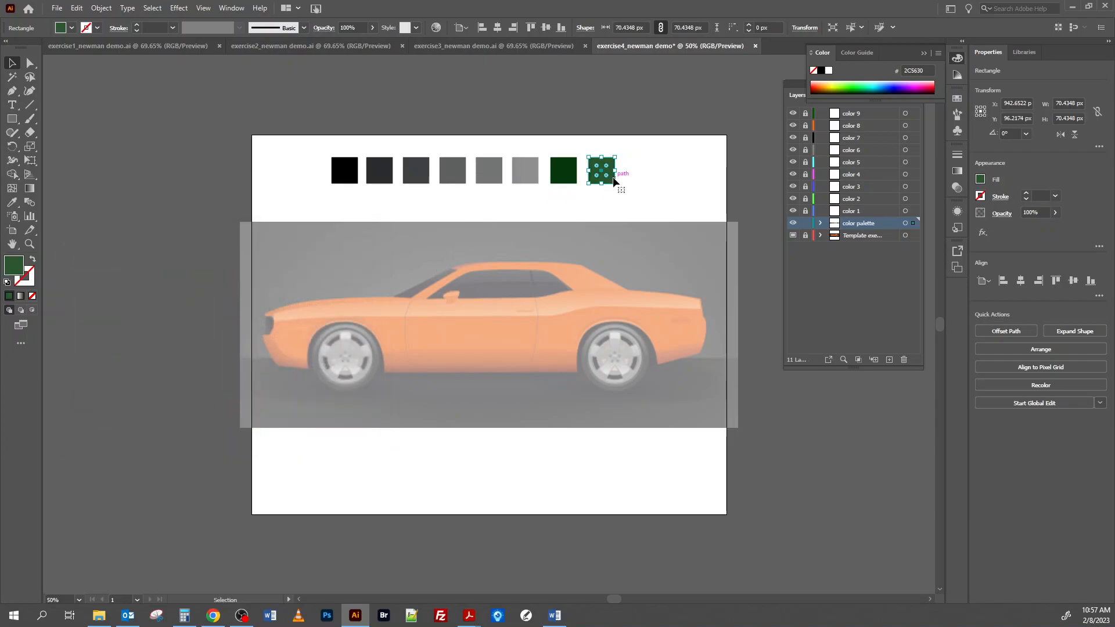
# - Duplicate the medium green square to its right and fill this ninth square with lighter green #4E7250
pyautogui.moveTo(610, 181); pyautogui.dragTo(649, 180)
pyautogui.doubleClick(16, 268)
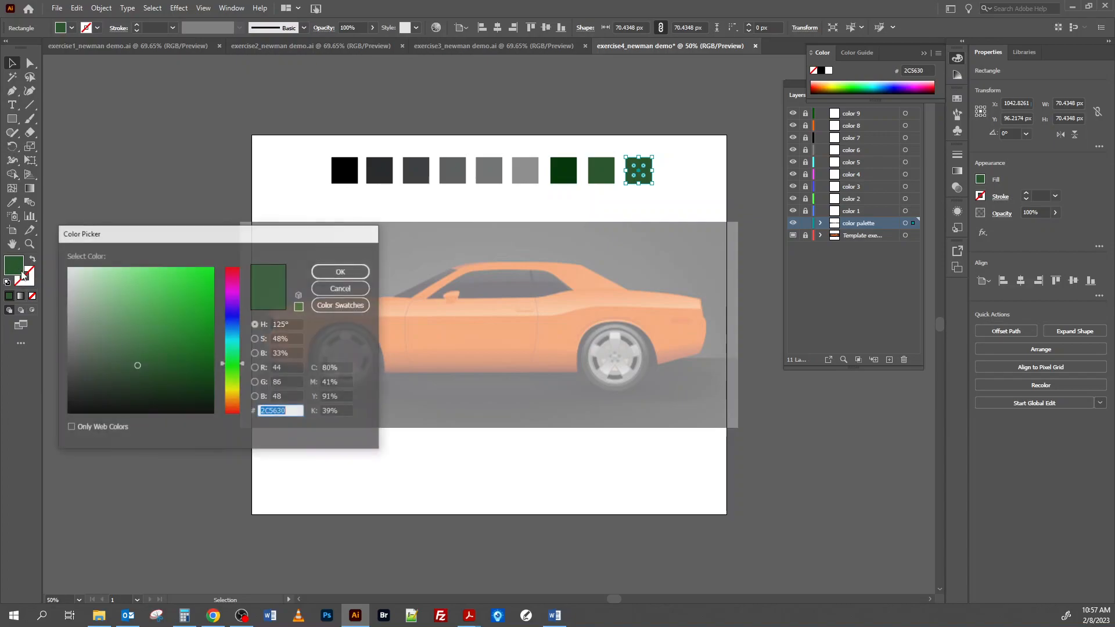
pyautogui.click(125, 361)
pyautogui.moveTo(125, 361); pyautogui.dragTo(114, 347)
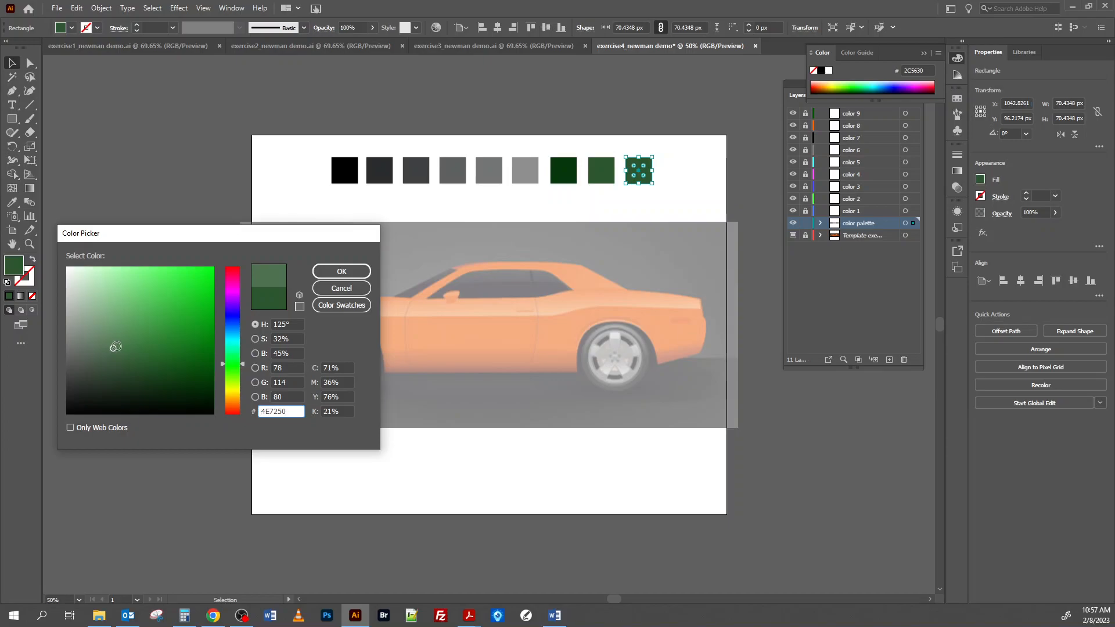
pyautogui.click(344, 272)
pyautogui.click(694, 203)
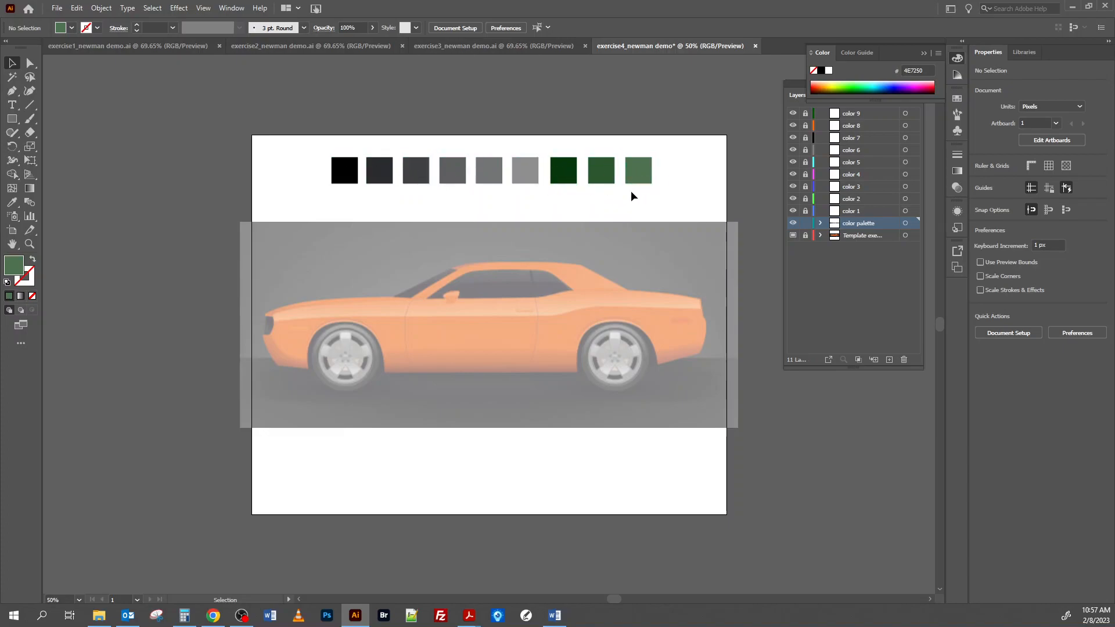
# - Add a 32 pt text label "1" just below the black palette square
pyautogui.click(12, 107)
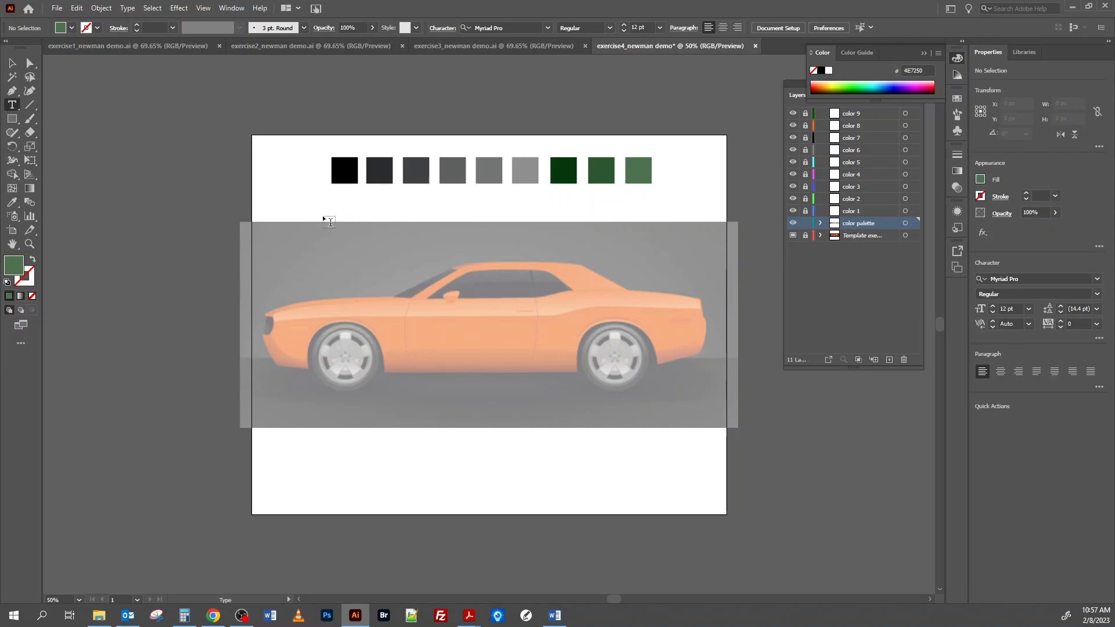
pyautogui.click(349, 198)
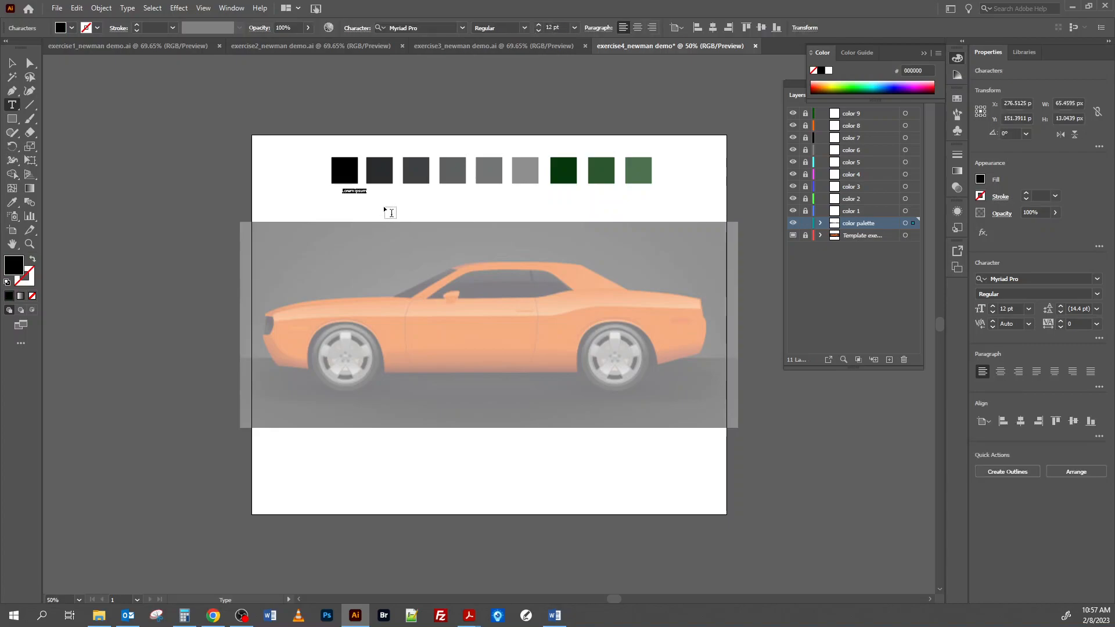
pyautogui.click(540, 24)
pyautogui.click(540, 24)
pyautogui.click(540, 25)
pyautogui.click(540, 25)
pyautogui.click(540, 25)
pyautogui.click(540, 26)
pyautogui.click(539, 26)
pyautogui.click(539, 26)
pyautogui.click(540, 26)
pyautogui.click(539, 25)
pyautogui.click(540, 25)
pyautogui.click(539, 26)
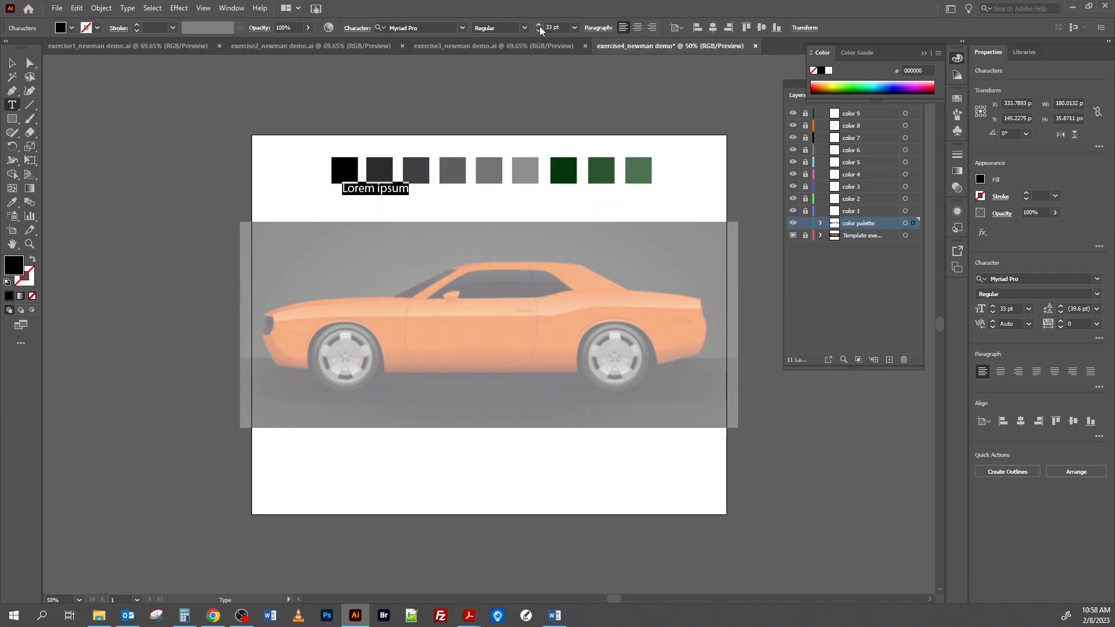
pyautogui.click(538, 30)
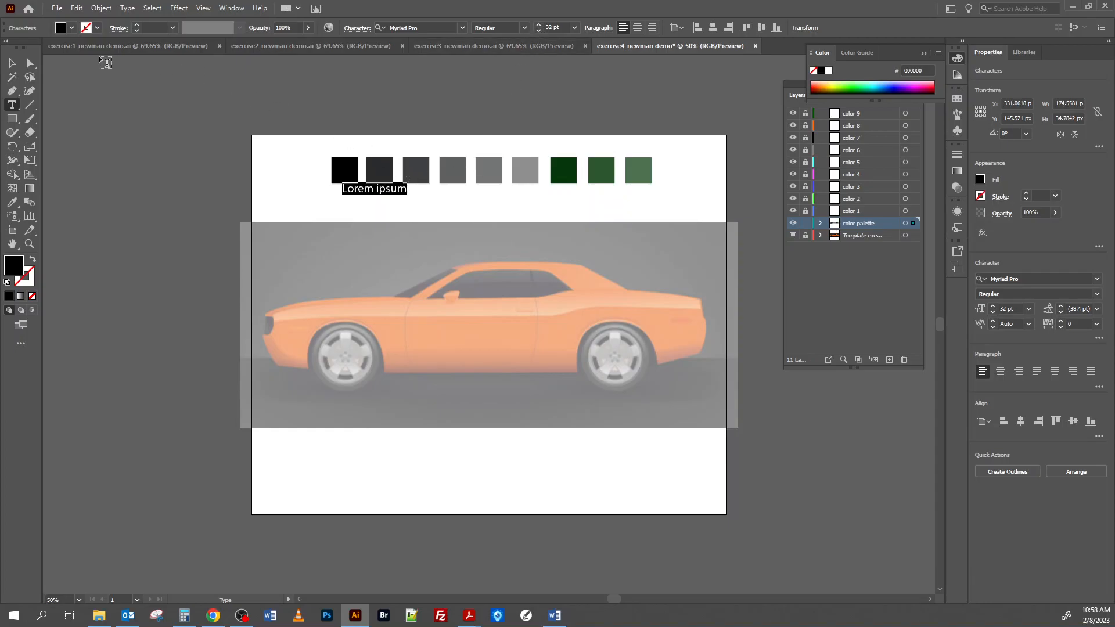
pyautogui.write('1')
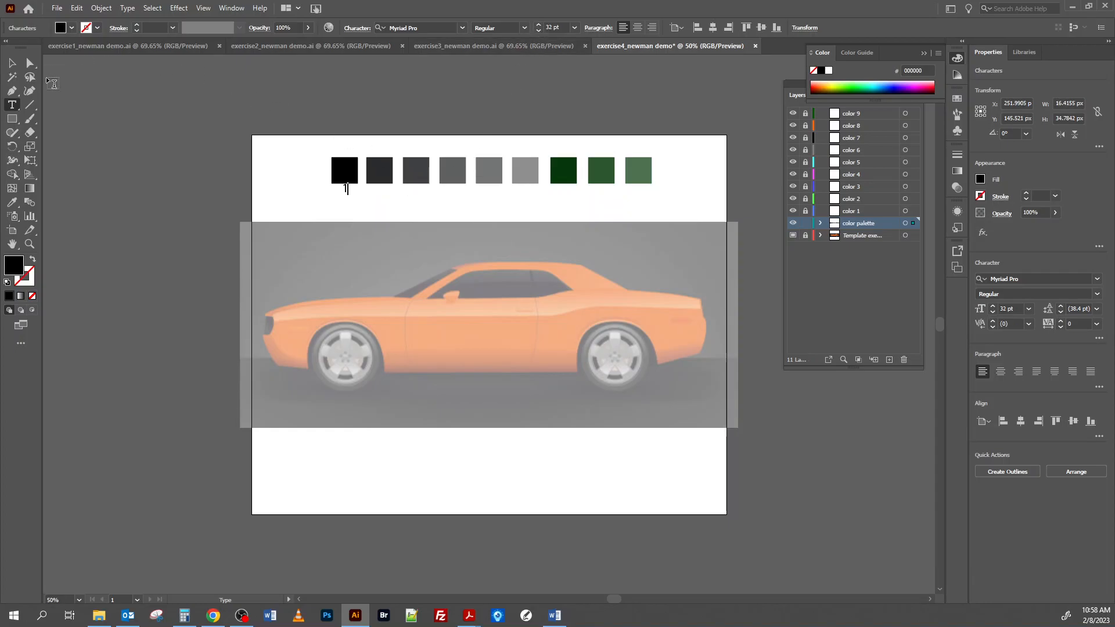
pyautogui.click(12, 64)
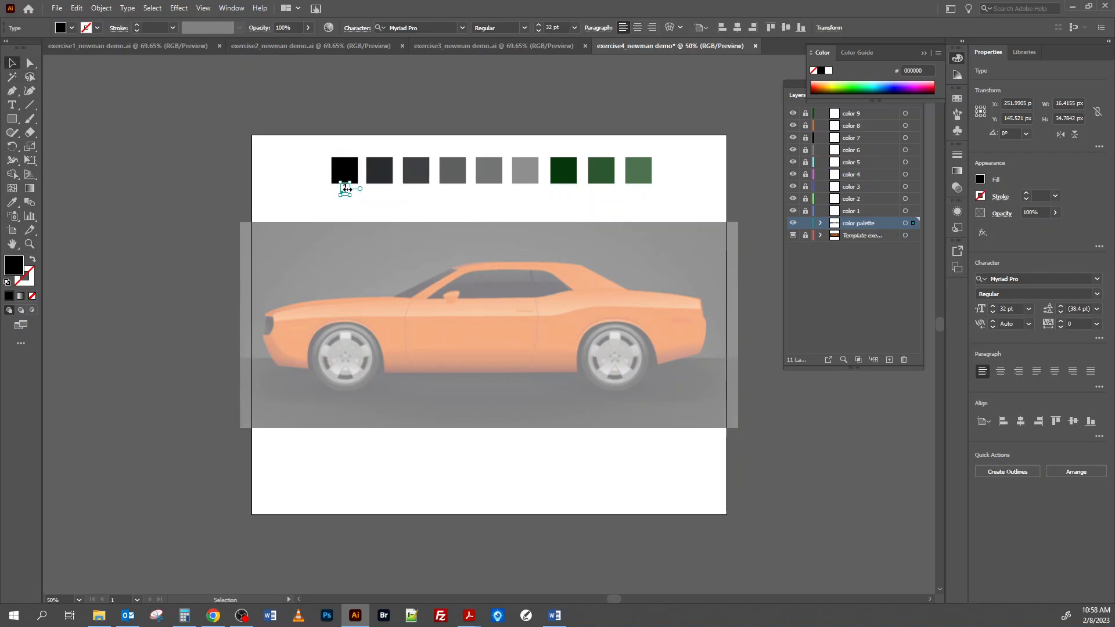
# - Nudge the "1" label down and slightly left so it sits clear below the black square
pyautogui.press('Down')
pyautogui.press('Down')
pyautogui.press('Down')
pyautogui.press('Down')
pyautogui.press('Left')
pyautogui.press('Left')
pyautogui.press('Left')
# - Add a text label "2" below the second palette square and nudge it down clear of the square
pyautogui.press('t')
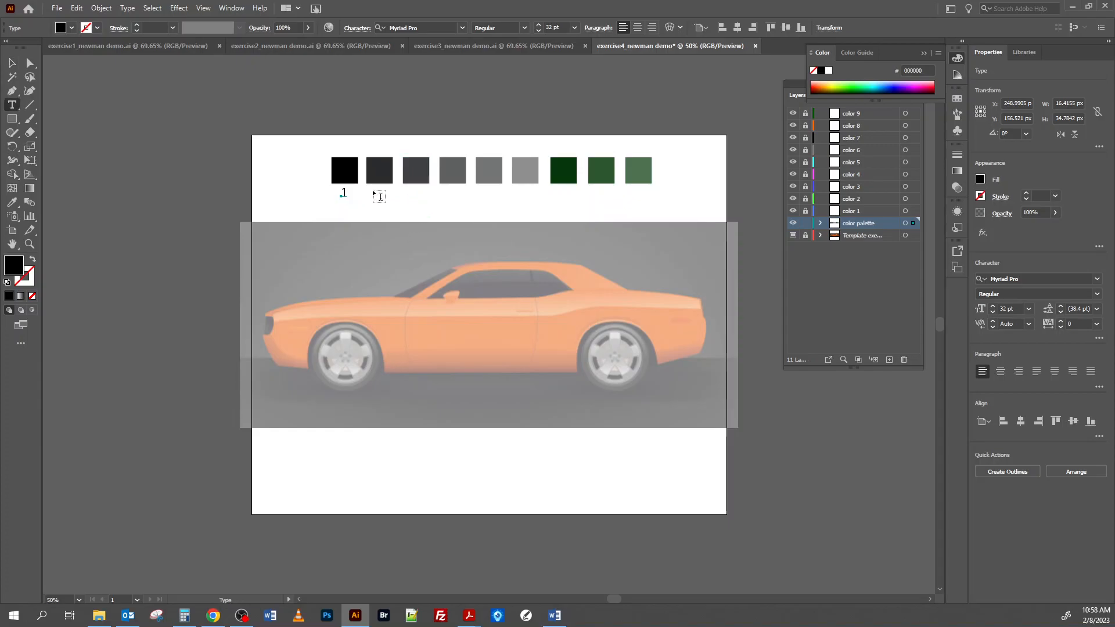
pyautogui.click(373, 192)
pyautogui.write('2')
pyautogui.press('Escape')
pyautogui.press('Down')
pyautogui.press('Down')
pyautogui.press('Down')
pyautogui.press('Down')
pyautogui.press('Down')
pyautogui.press('Down')
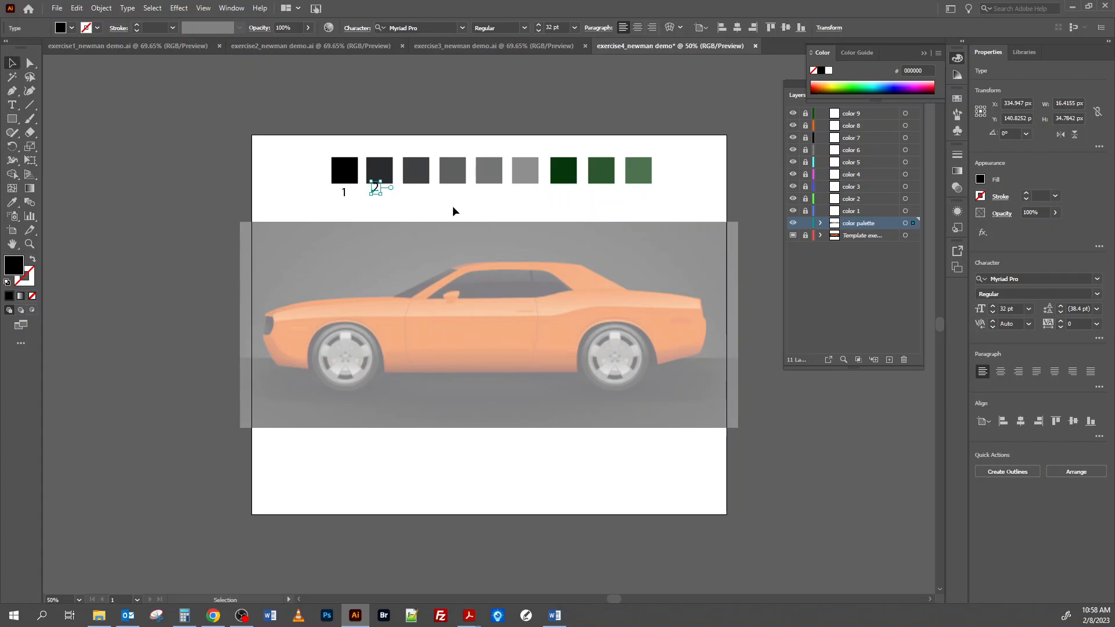
pyautogui.press('Down')
pyautogui.press('Down')
pyautogui.press('Down')
pyautogui.press('Down')
pyautogui.press('Down')
pyautogui.press('Down')
pyautogui.press('Down')
pyautogui.press('Down')
pyautogui.press('Down')
pyautogui.press('Down')
pyautogui.press('Down')
# - Add a text label "3" below the third palette square
pyautogui.press('t')
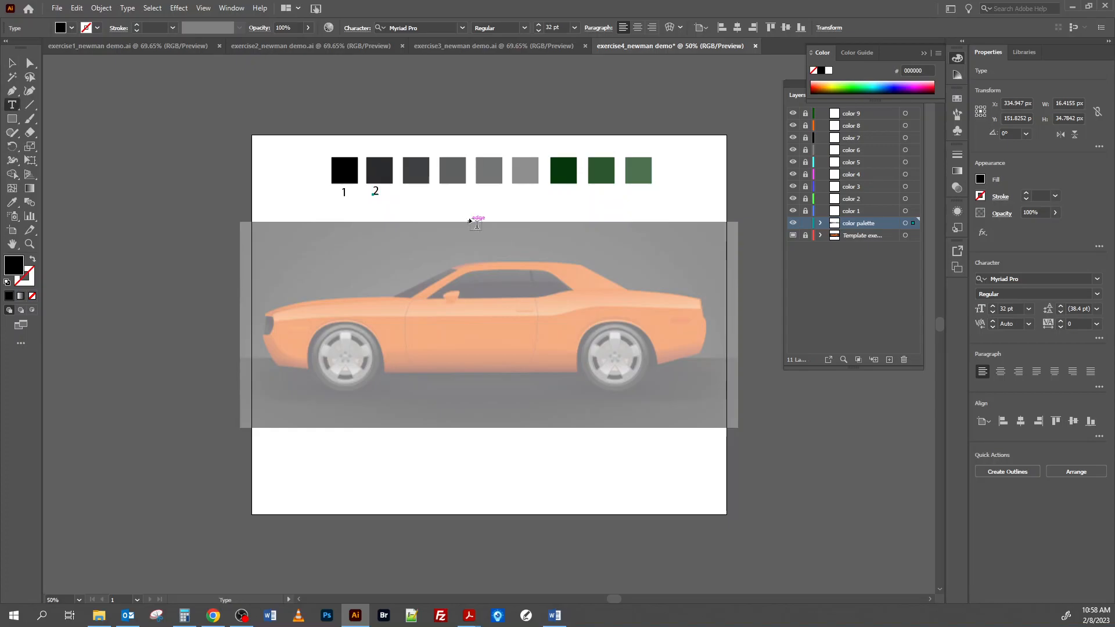
pyautogui.click(408, 192)
pyautogui.write('3')
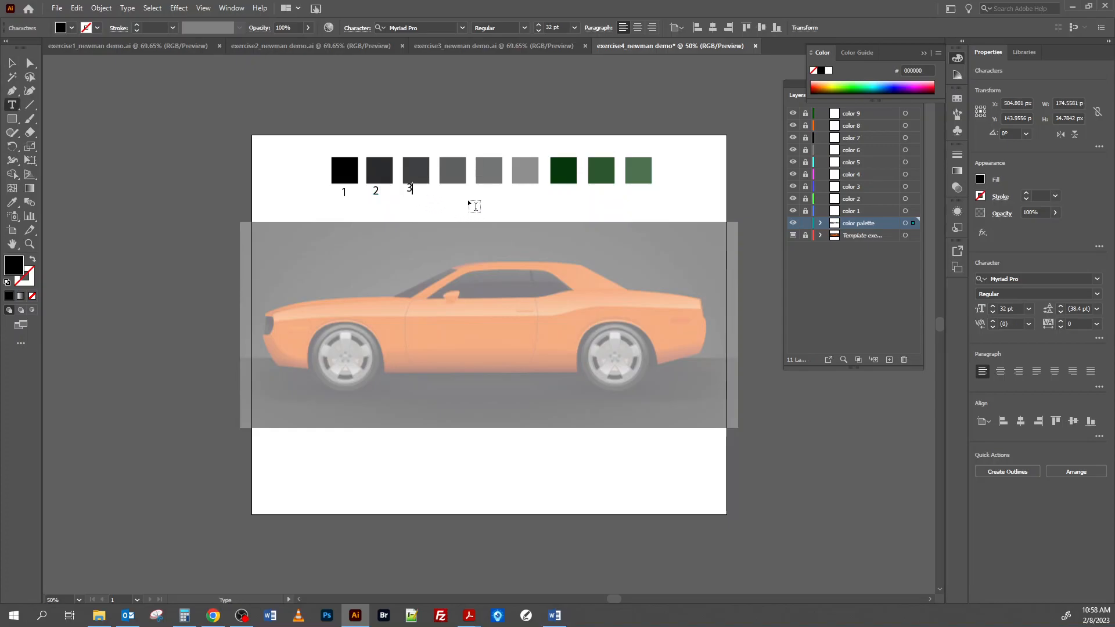
pyautogui.press('Escape')
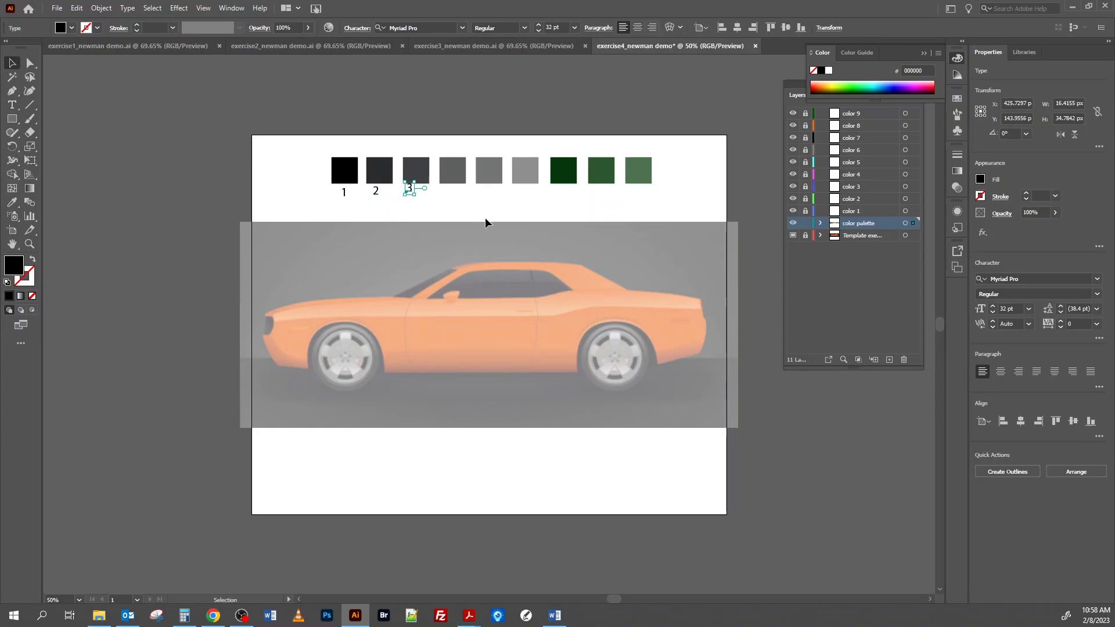
# - Add text labels "4" and "5" below the fourth and fifth palette squares
pyautogui.press('t')
pyautogui.click(449, 194)
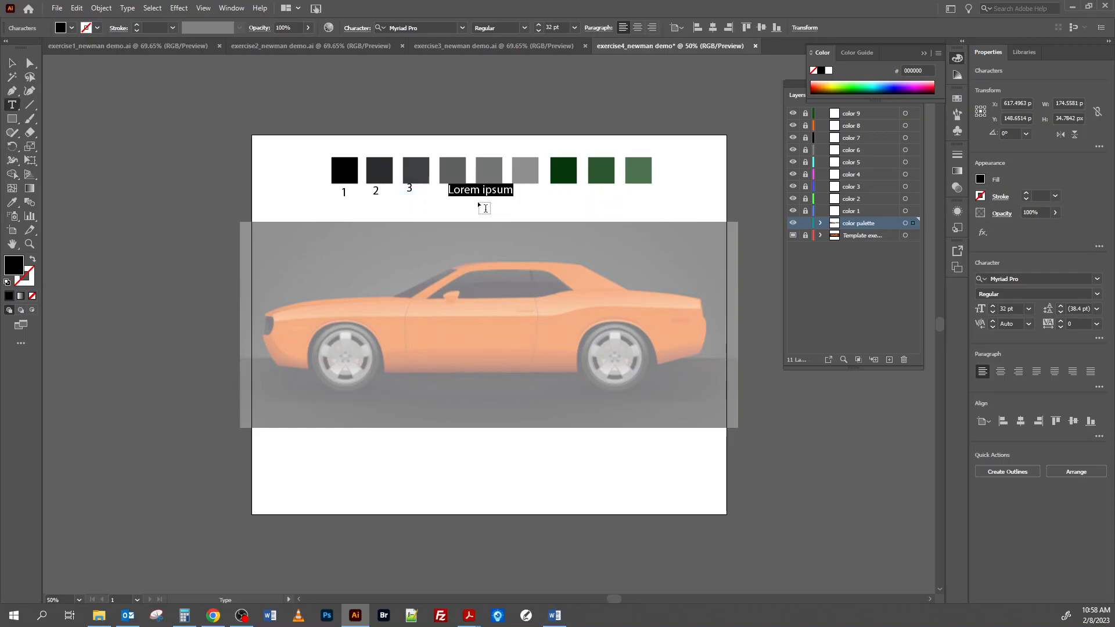
pyautogui.write('4')
pyautogui.press('Escape')
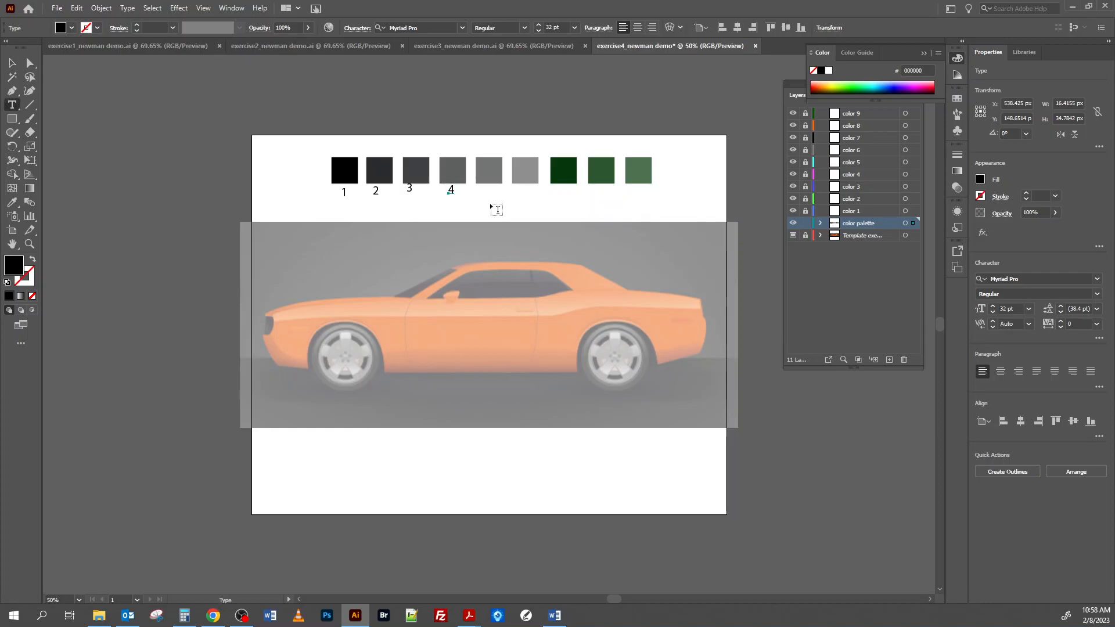
pyautogui.click(478, 196)
pyautogui.write('5')
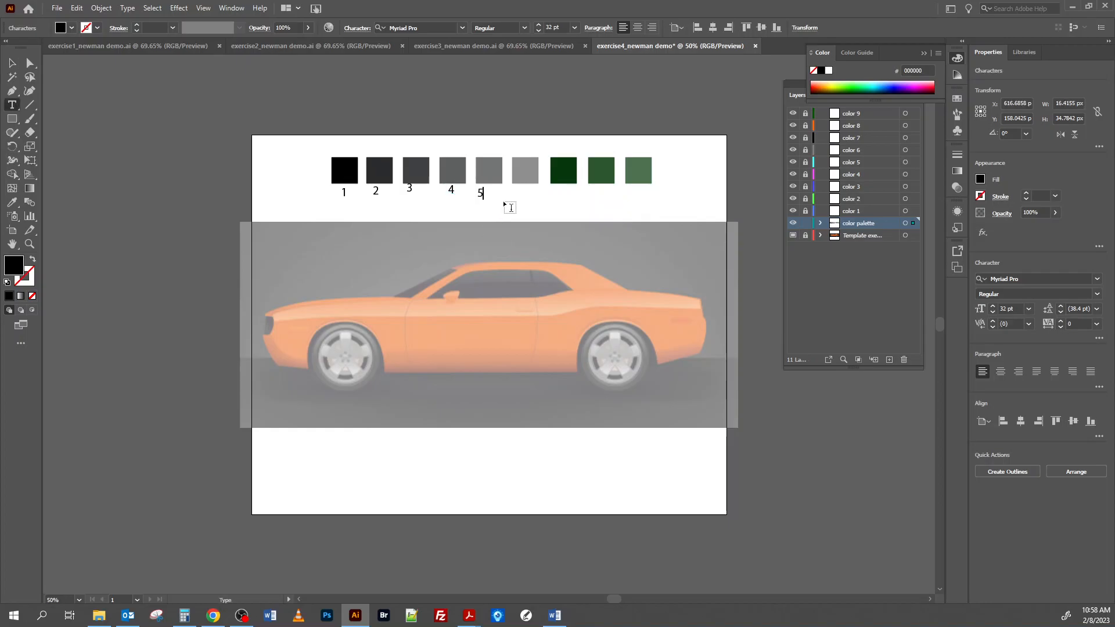
# - Add text labels "6" and "7" below the sixth and seventh palette squares
pyautogui.press('Escape')
pyautogui.click(518, 195)
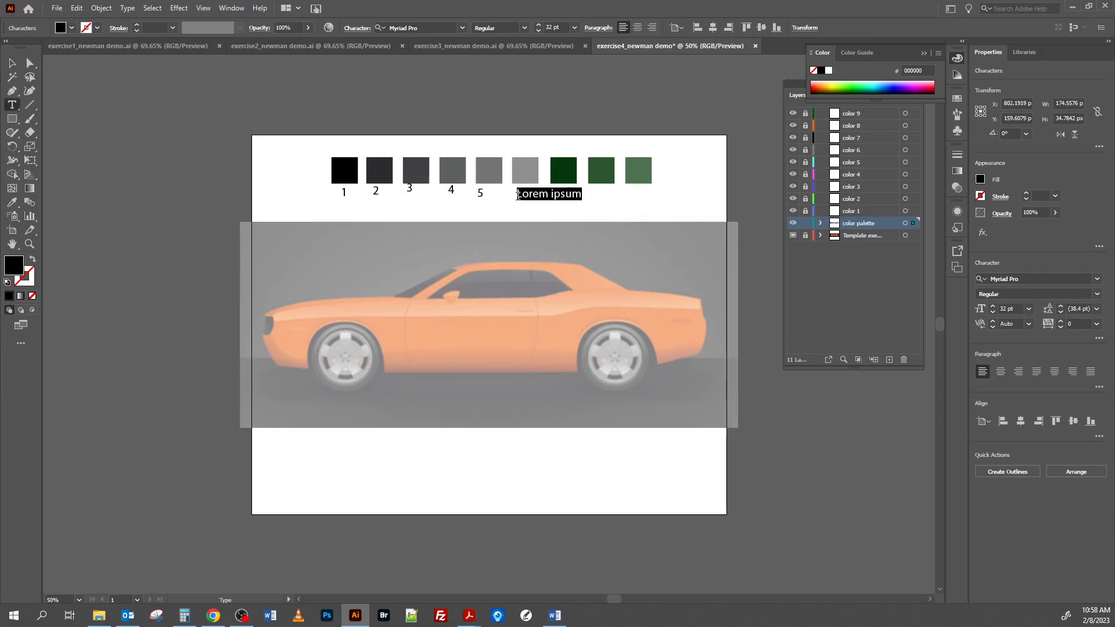
pyautogui.write('6')
pyautogui.press('Escape')
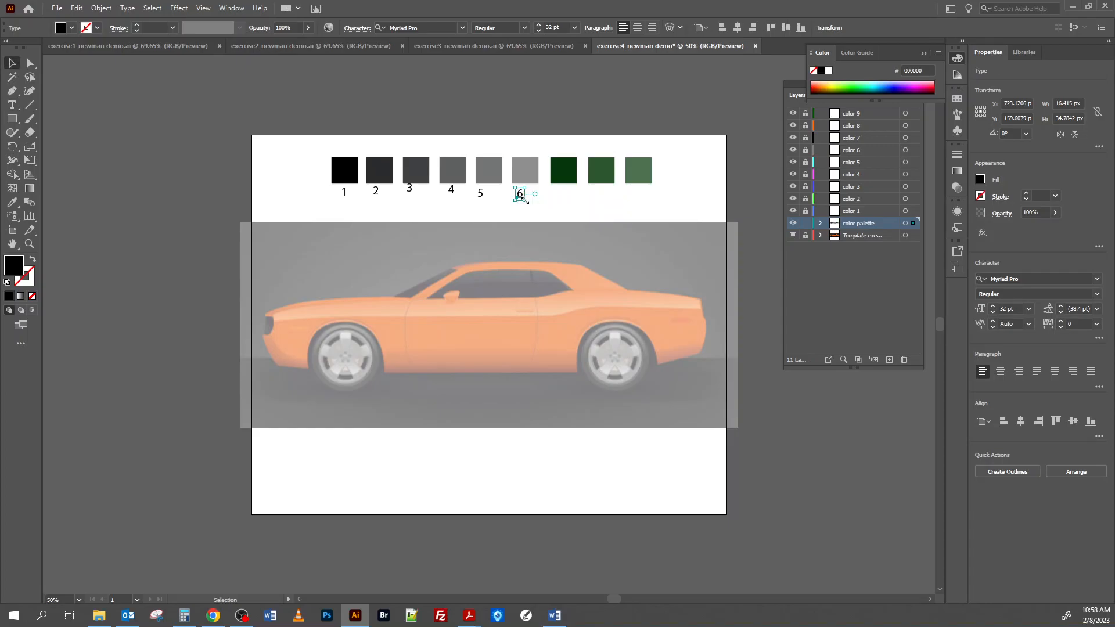
pyautogui.press('t')
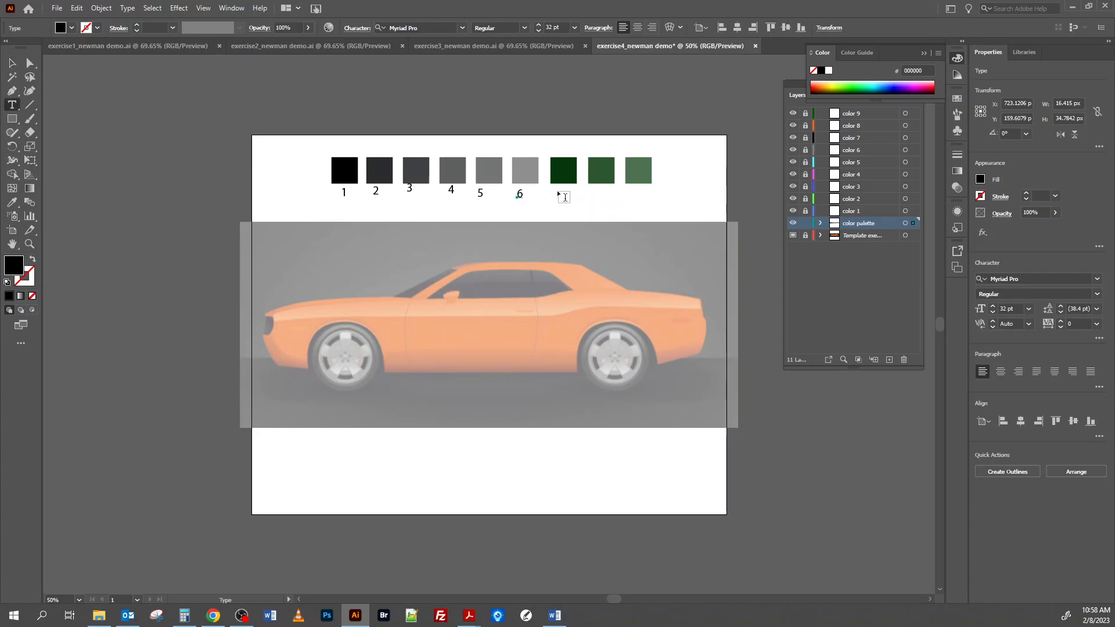
pyautogui.click(561, 198)
pyautogui.write('7')
pyautogui.press('Escape')
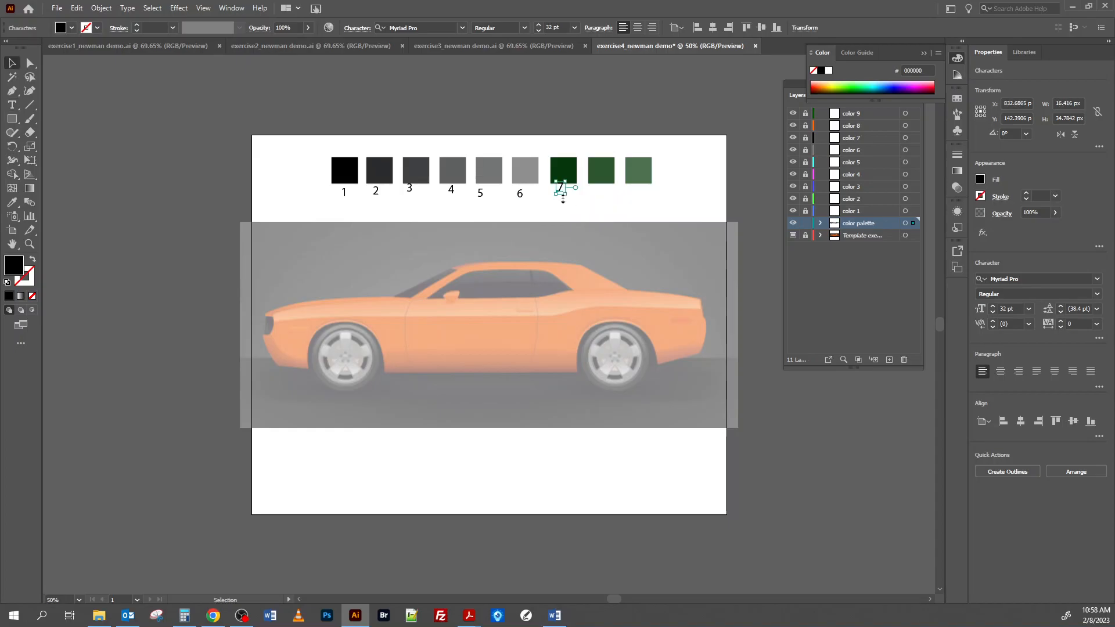
# - Add text labels "8" and "9" below the eighth and ninth palette squares
pyautogui.press('t')
pyautogui.click(596, 191)
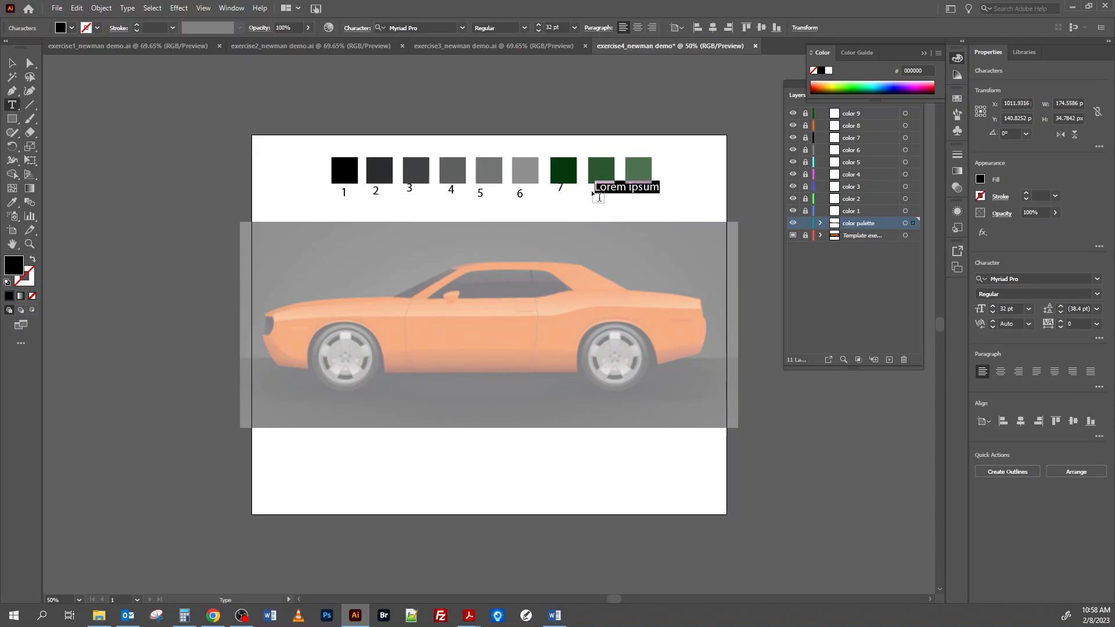
pyautogui.write('8')
pyautogui.press('Escape')
pyautogui.press('t')
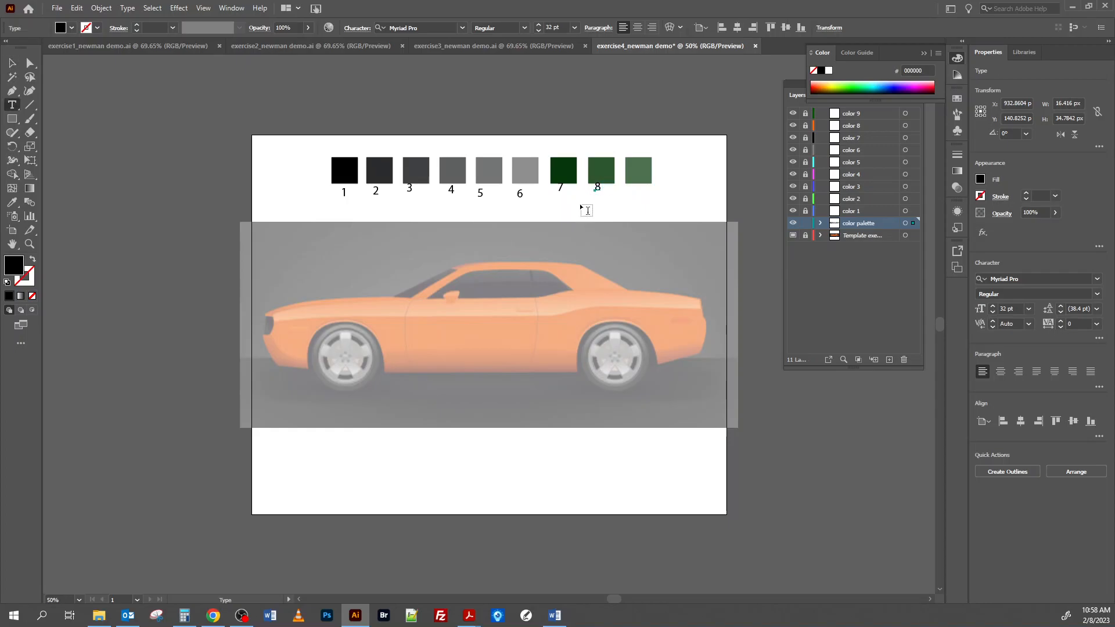
pyautogui.click(635, 203)
pyautogui.write('9')
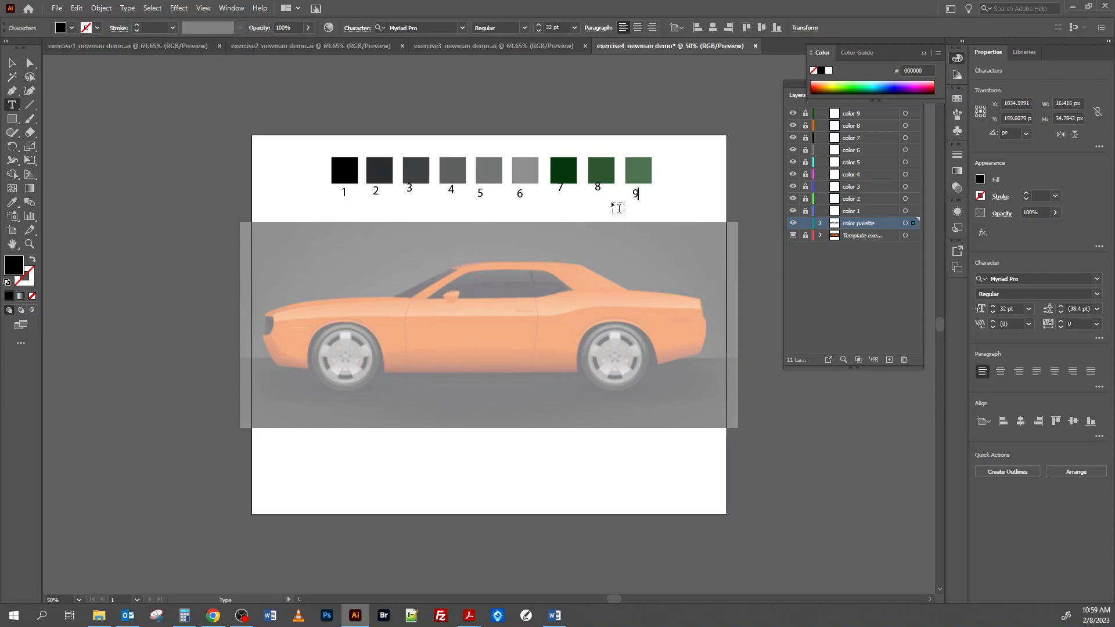
pyautogui.press('Escape')
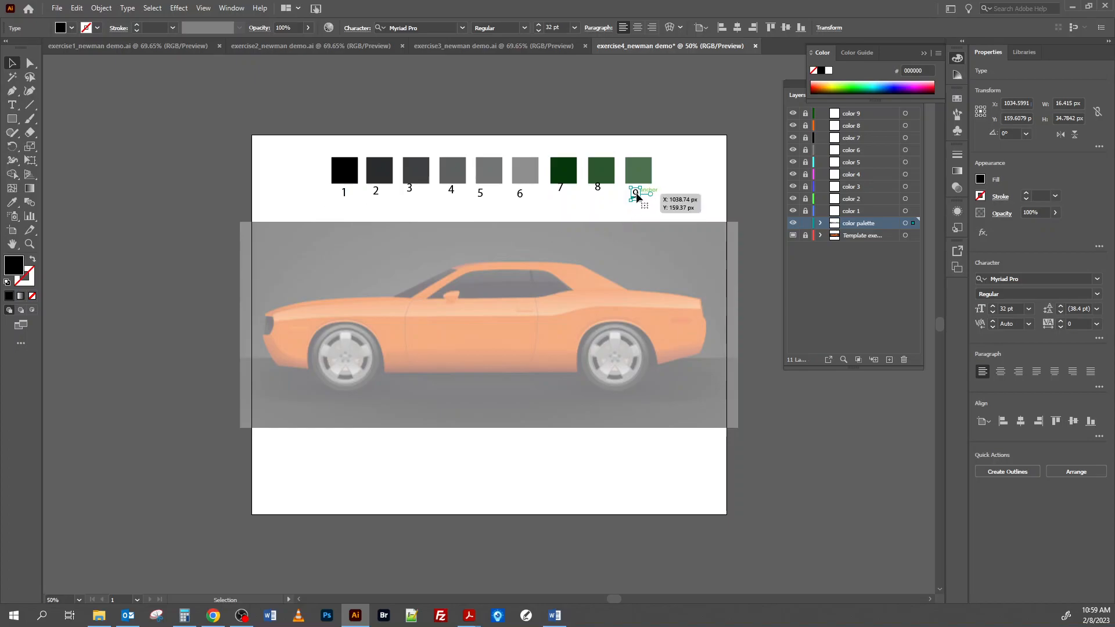
# - Move the "9" label so it sits centered beneath the ninth palette square
pyautogui.moveTo(635, 193); pyautogui.dragTo(638, 194)
pyautogui.hotkey('ctrl', '=')
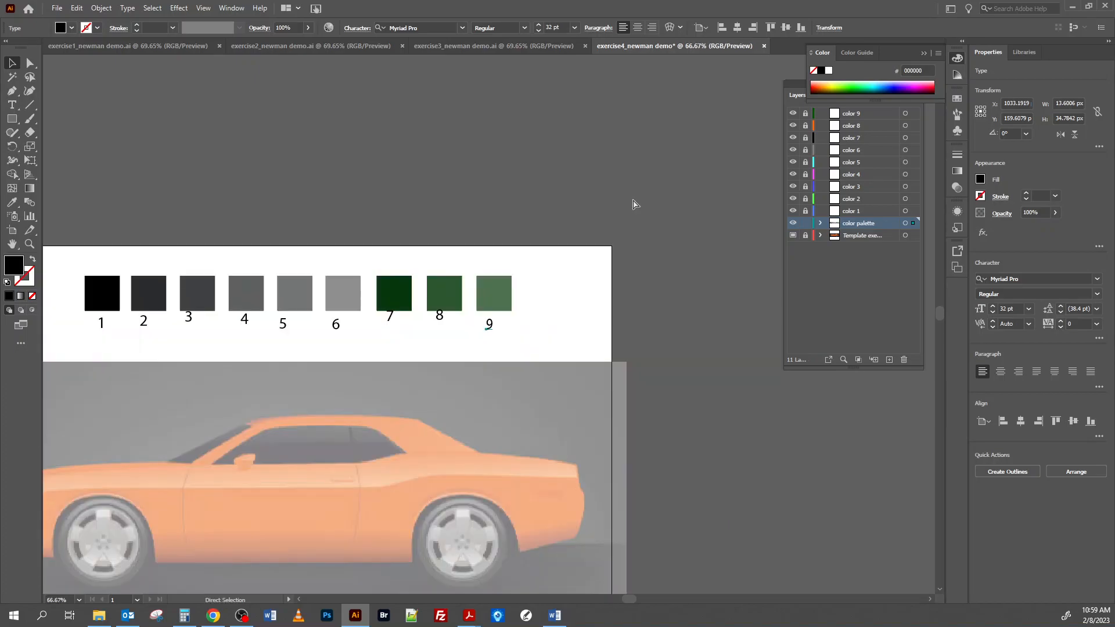
pyautogui.hotkey('ctrl', '=')
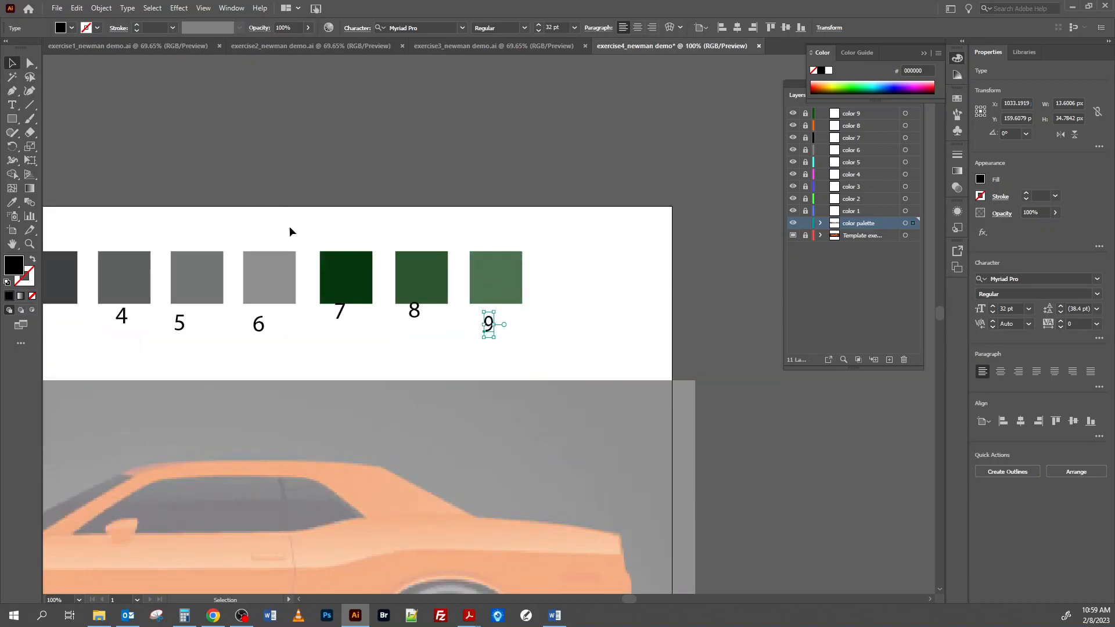
pyautogui.moveTo(338, 239); pyautogui.dragTo(520, 174)
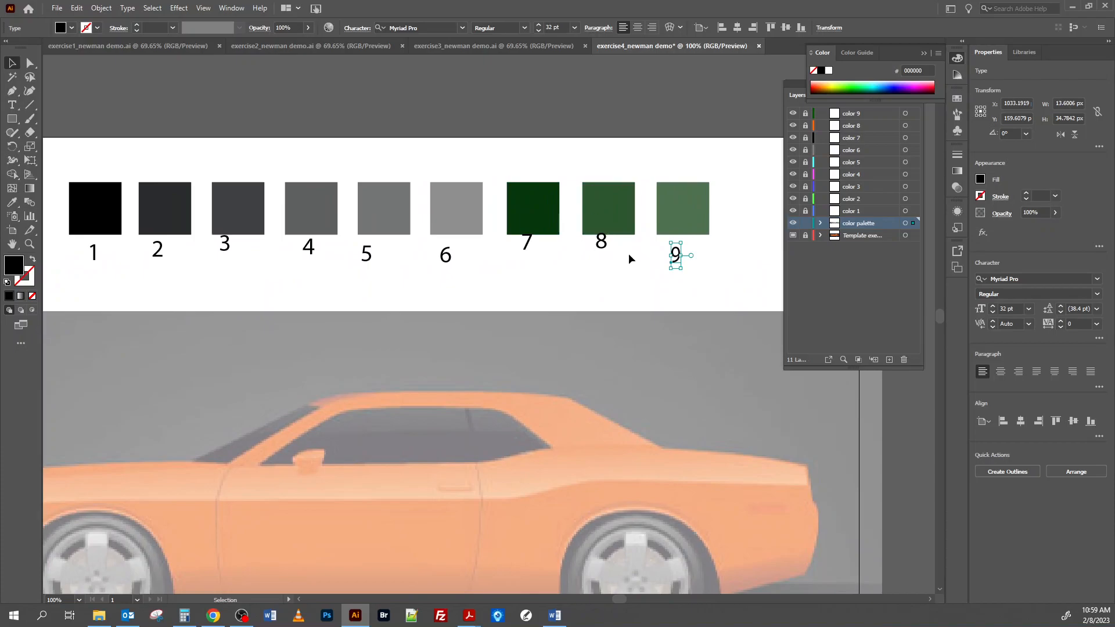
pyautogui.press('a')
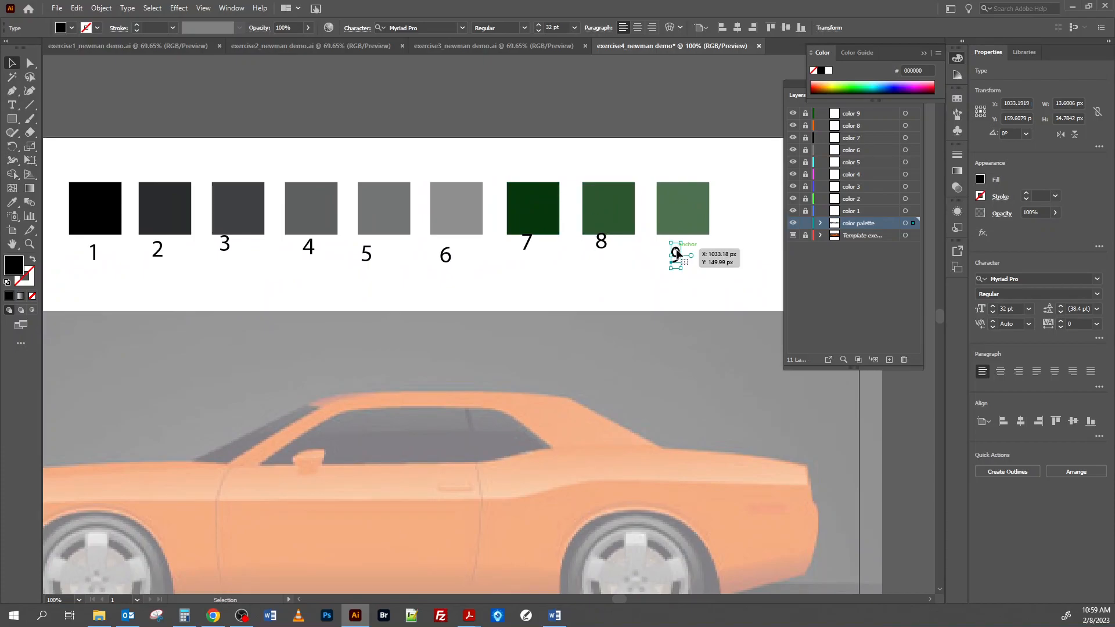
pyautogui.moveTo(677, 257); pyautogui.dragTo(685, 251)
# - Align all nine number labels on their vertical centers, relative to the selection, so they share one row
pyautogui.moveTo(95, 252); pyautogui.dragTo(724, 285)
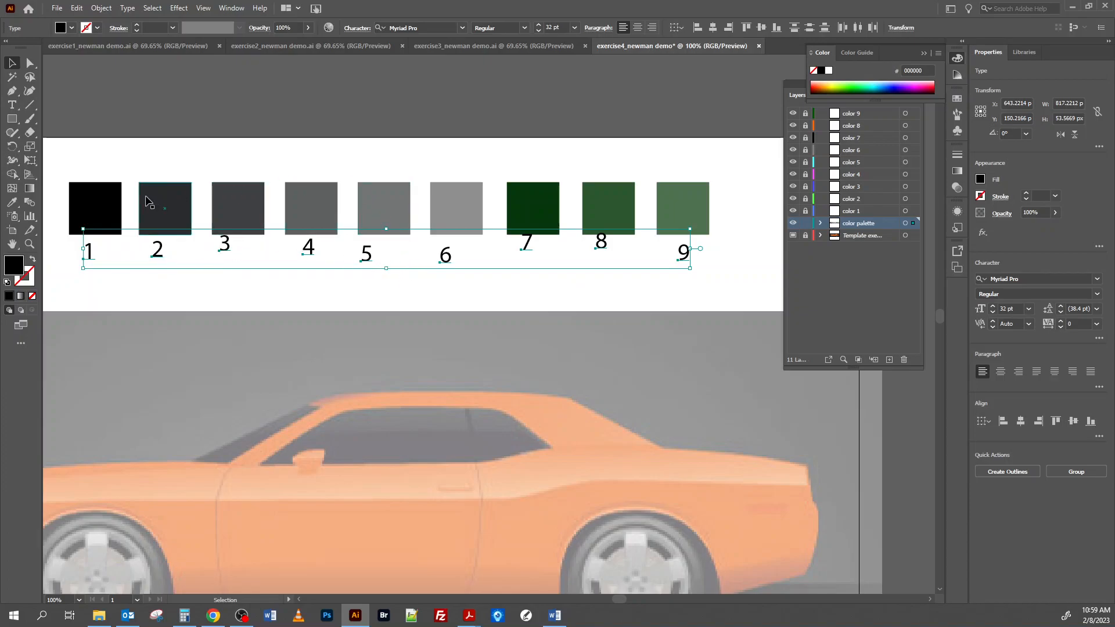
pyautogui.click(209, 282)
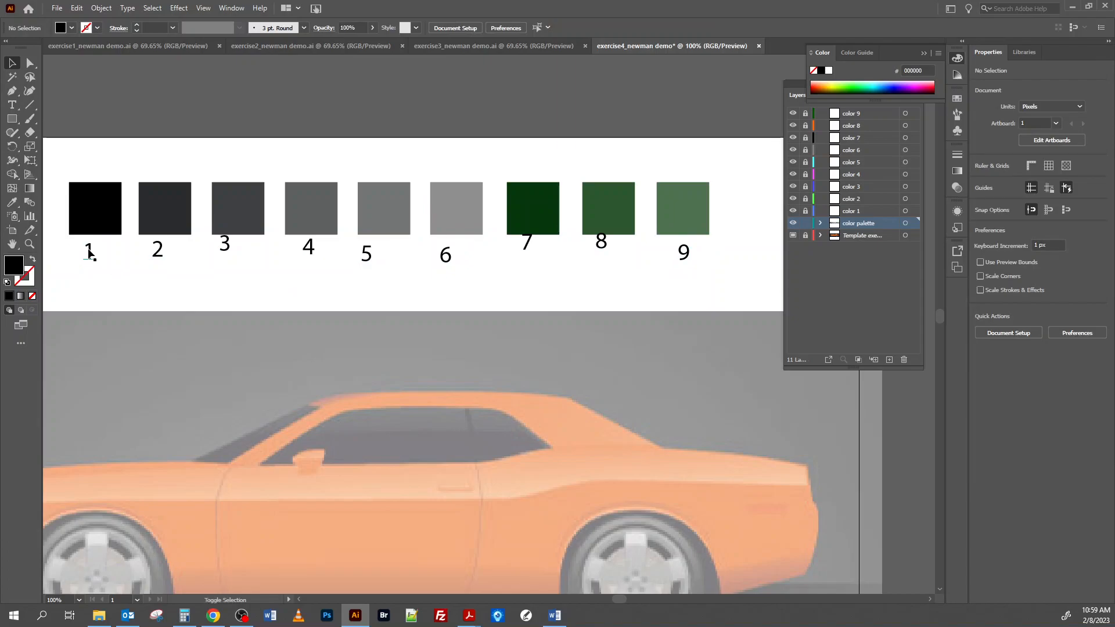
pyautogui.click(88, 252)
pyautogui.keyDown('shift'); pyautogui.click(157, 249); pyautogui.keyUp('shift')
pyautogui.keyDown('shift'); pyautogui.click(224, 249); pyautogui.keyUp('shift')
pyautogui.keyDown('shift'); pyautogui.click(308, 249); pyautogui.keyUp('shift')
pyautogui.keyDown('shift'); pyautogui.click(365, 260); pyautogui.keyUp('shift')
pyautogui.keyDown('shift'); pyautogui.click(447, 260); pyautogui.keyUp('shift')
pyautogui.keyDown('shift'); pyautogui.click(526, 246); pyautogui.keyUp('shift')
pyautogui.keyDown('shift'); pyautogui.click(601, 245); pyautogui.keyUp('shift')
pyautogui.keyDown('shift'); pyautogui.click(688, 260); pyautogui.keyUp('shift')
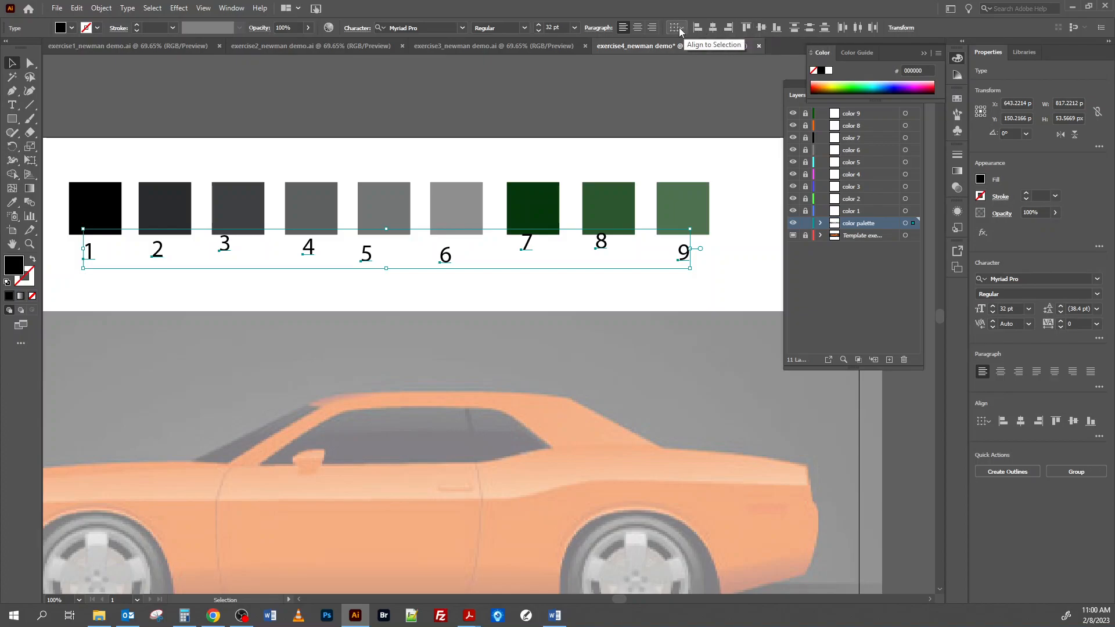
pyautogui.click(231, 8)
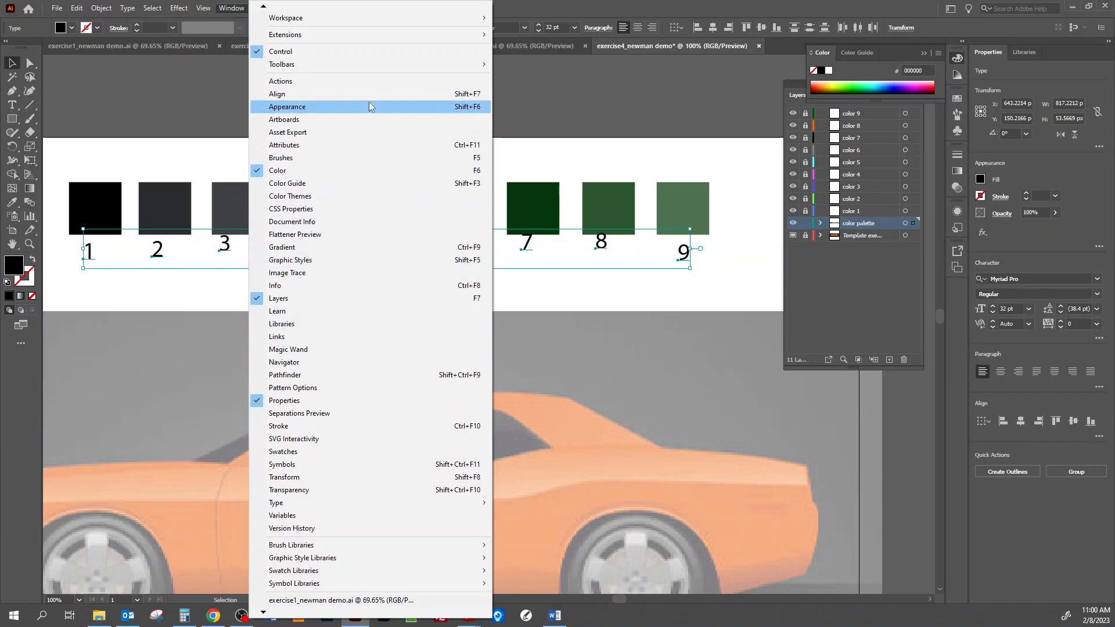
pyautogui.click(628, 12)
pyautogui.click(677, 28)
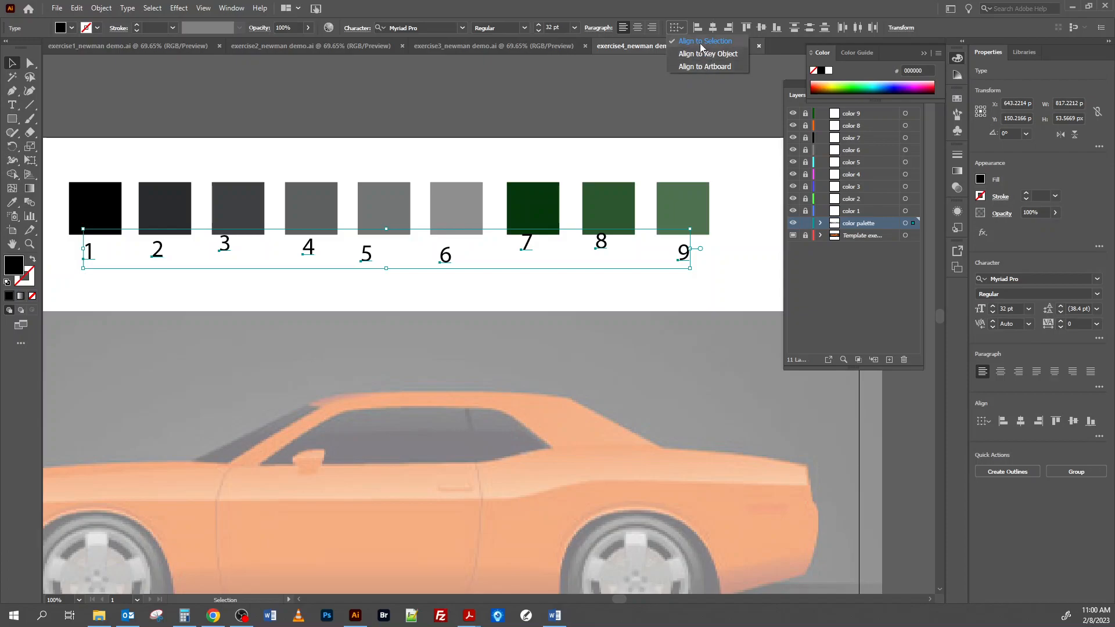
pyautogui.click(700, 46)
pyautogui.click(679, 28)
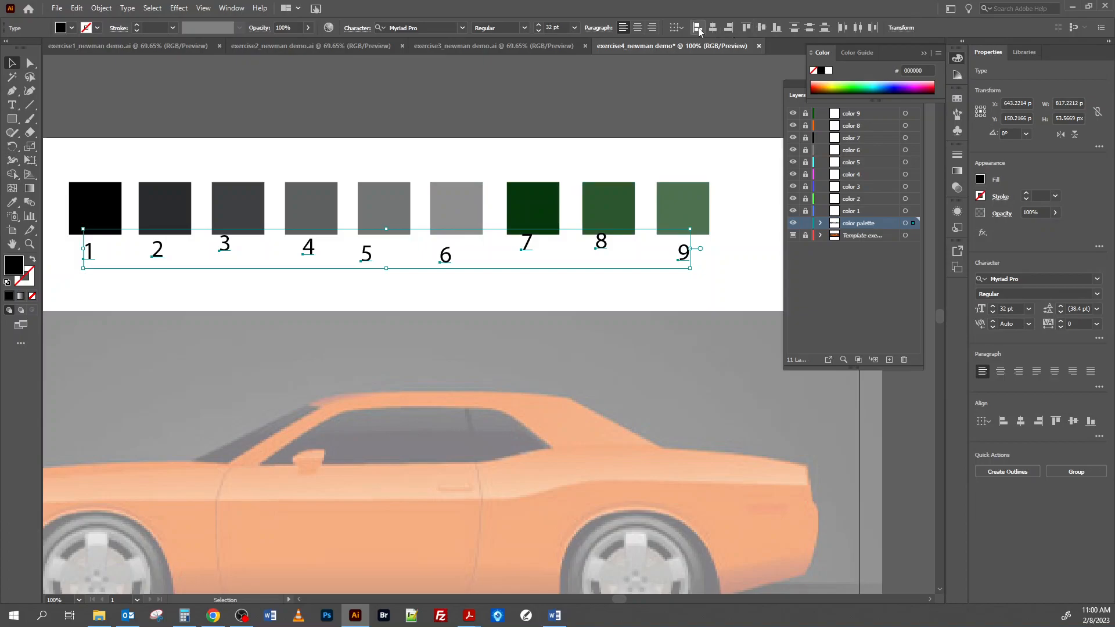
pyautogui.click(762, 28)
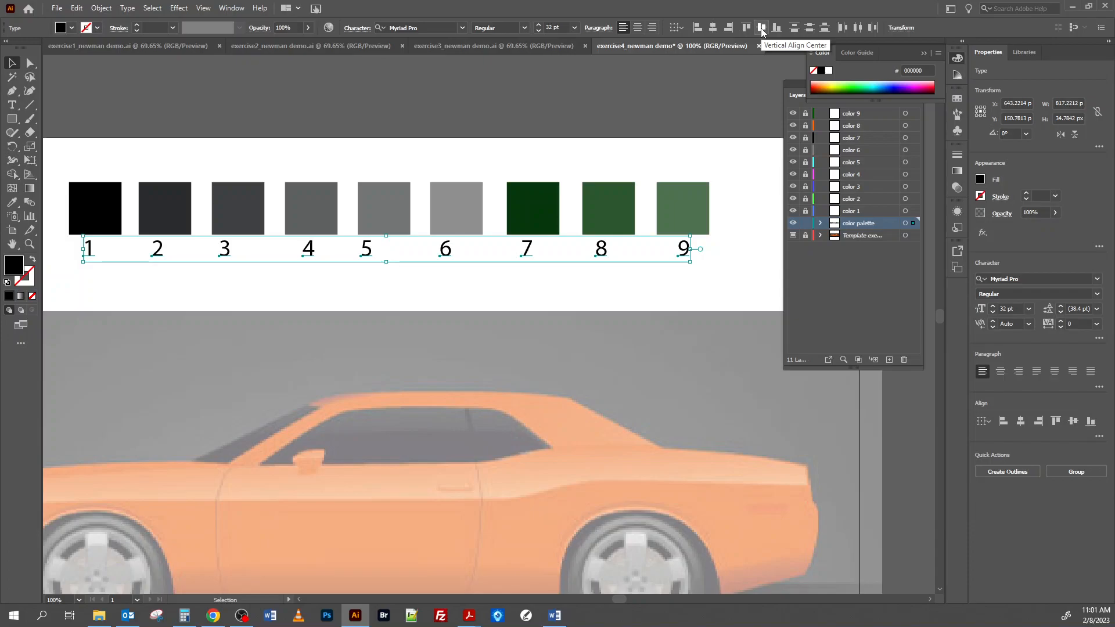
# - Distribute the nine number labels evenly by their horizontal centers and lock the color palette layer
pyautogui.click(856, 32)
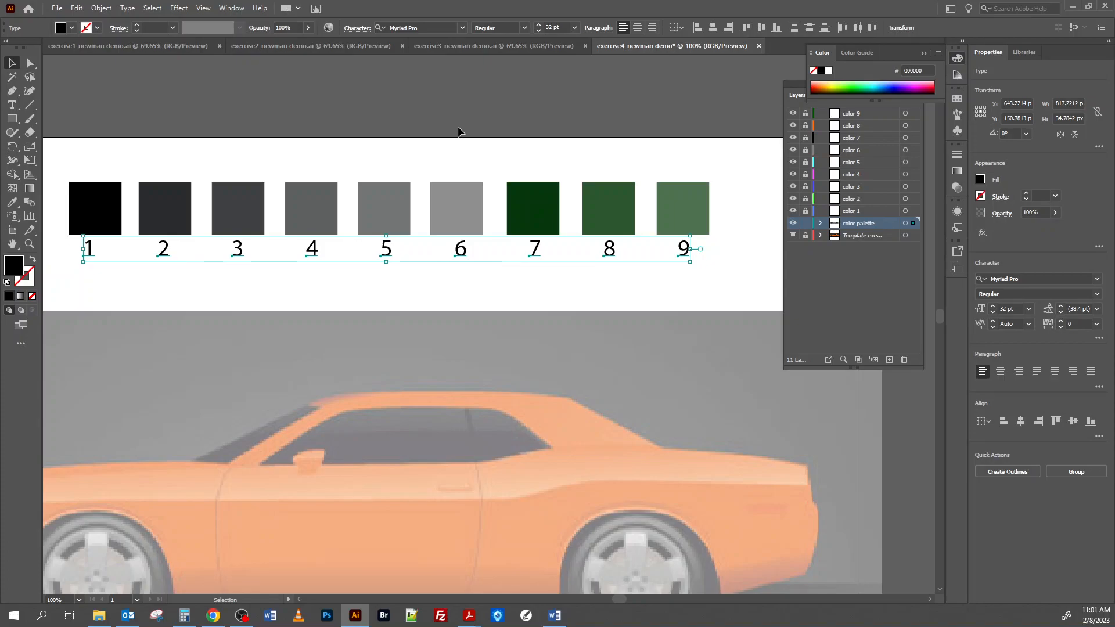
pyautogui.click(375, 166)
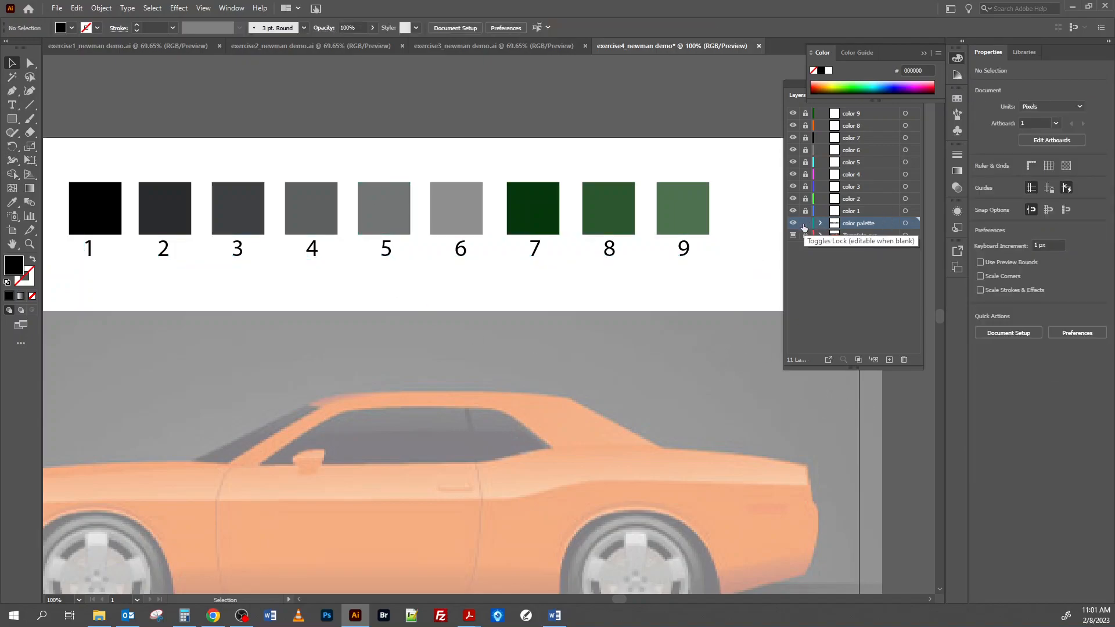
pyautogui.click(809, 224)
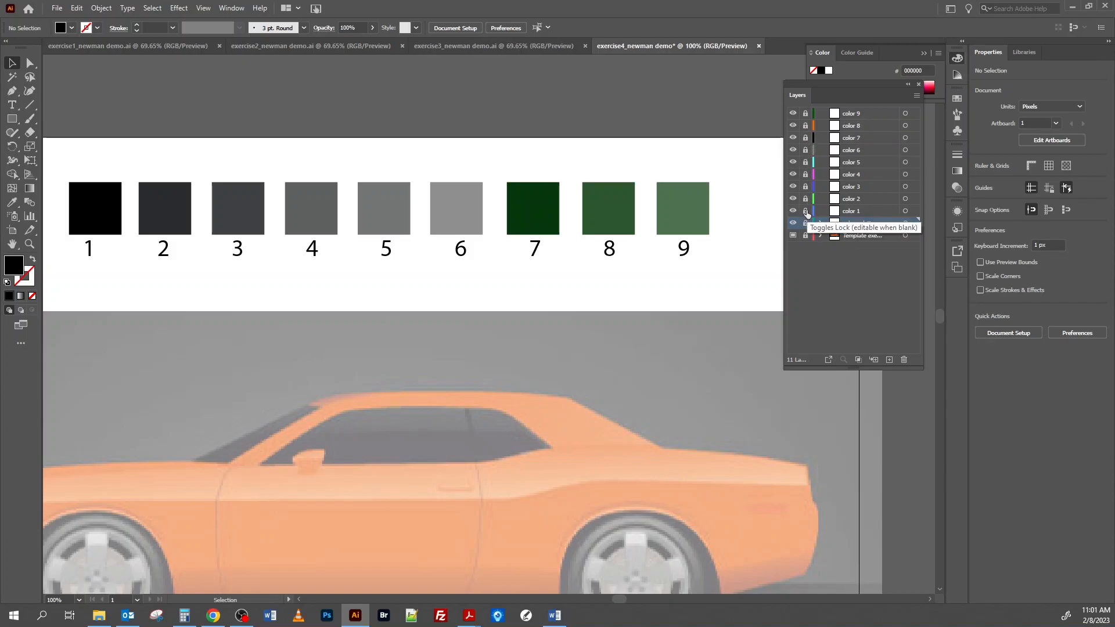
pyautogui.scroll(-2, 714, 265)
pyautogui.scroll(-3, 720, 265)
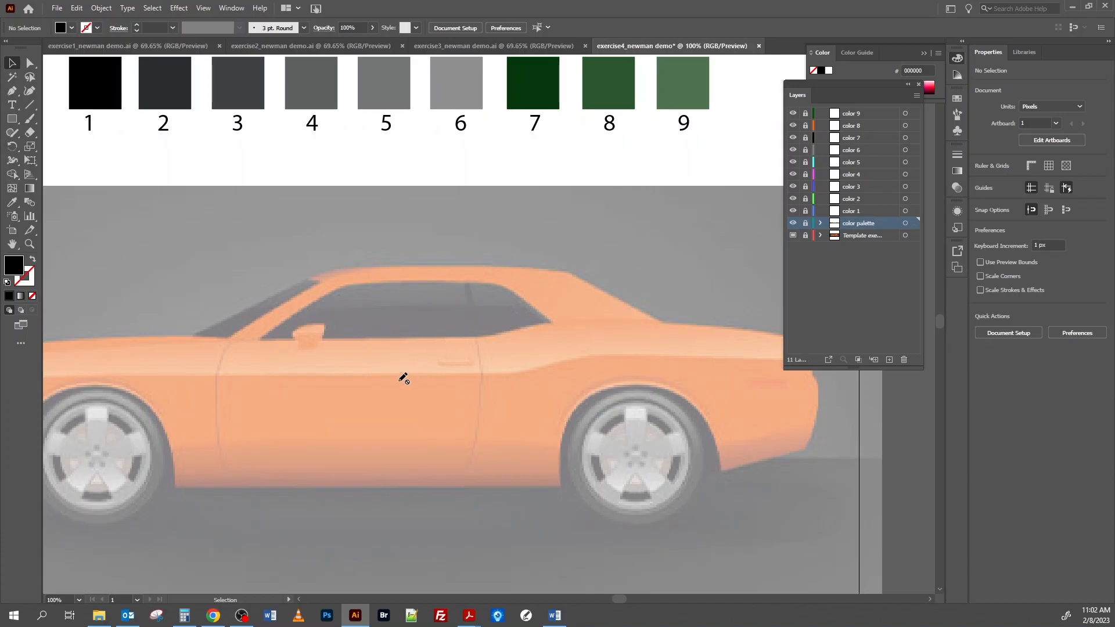
pyautogui.moveTo(242, 453); pyautogui.dragTo(455, 397)
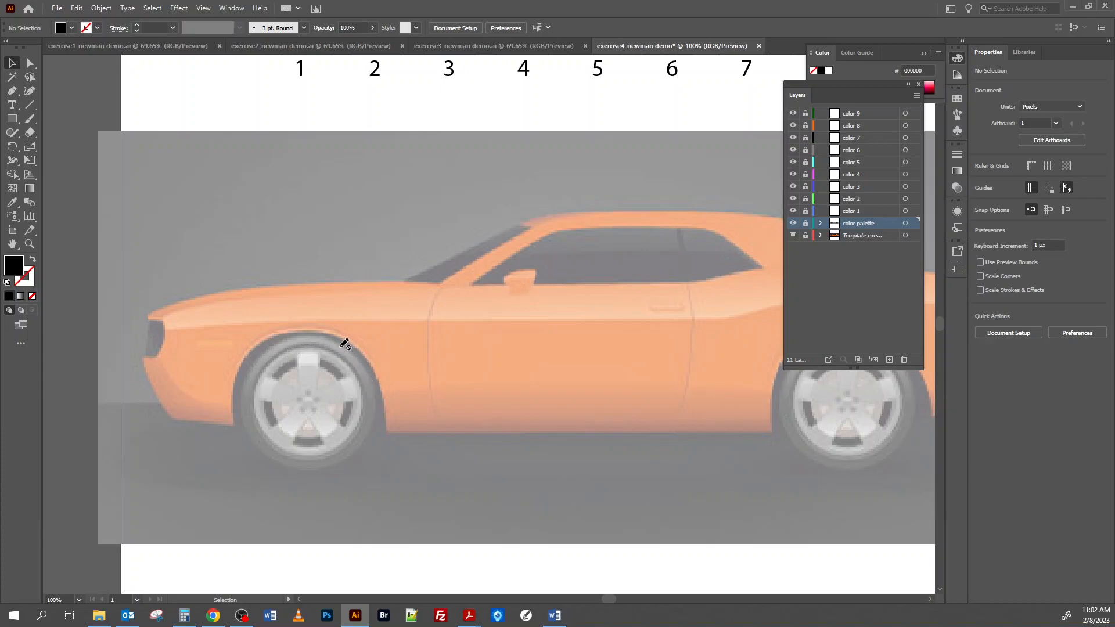
pyautogui.scroll(2, 491, 194)
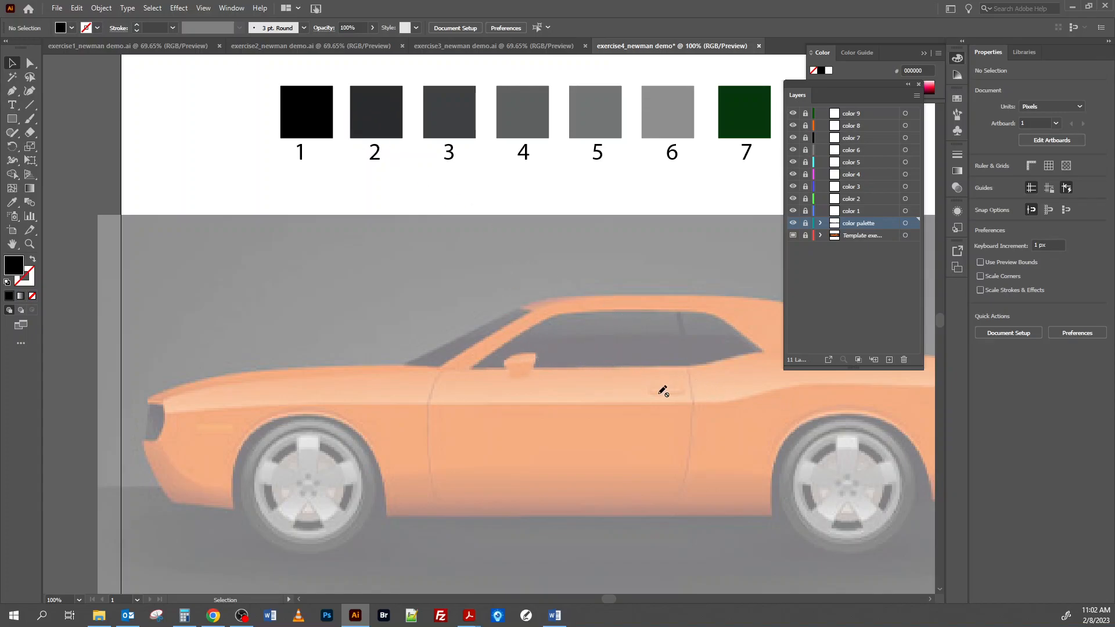
pyautogui.scroll(-1, 620, 411)
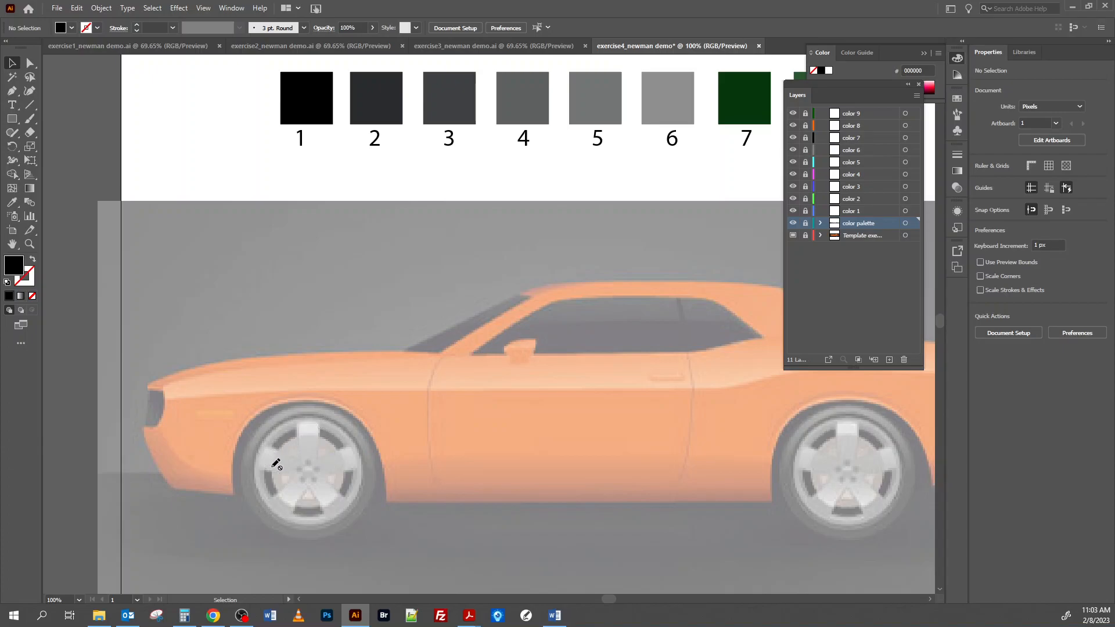
# - Unlock the color palette layer and draw a five-pointed star about 36 px wide above the first palette square
pyautogui.scroll(3, 564, 385)
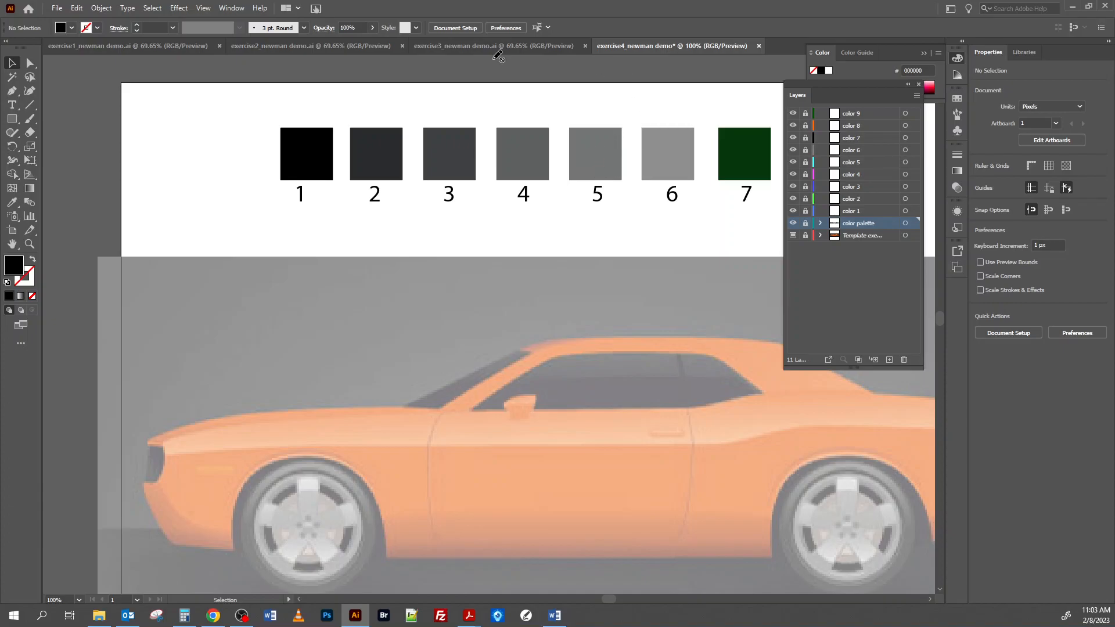
pyautogui.moveTo(12, 122); pyautogui.dragTo(50, 175)
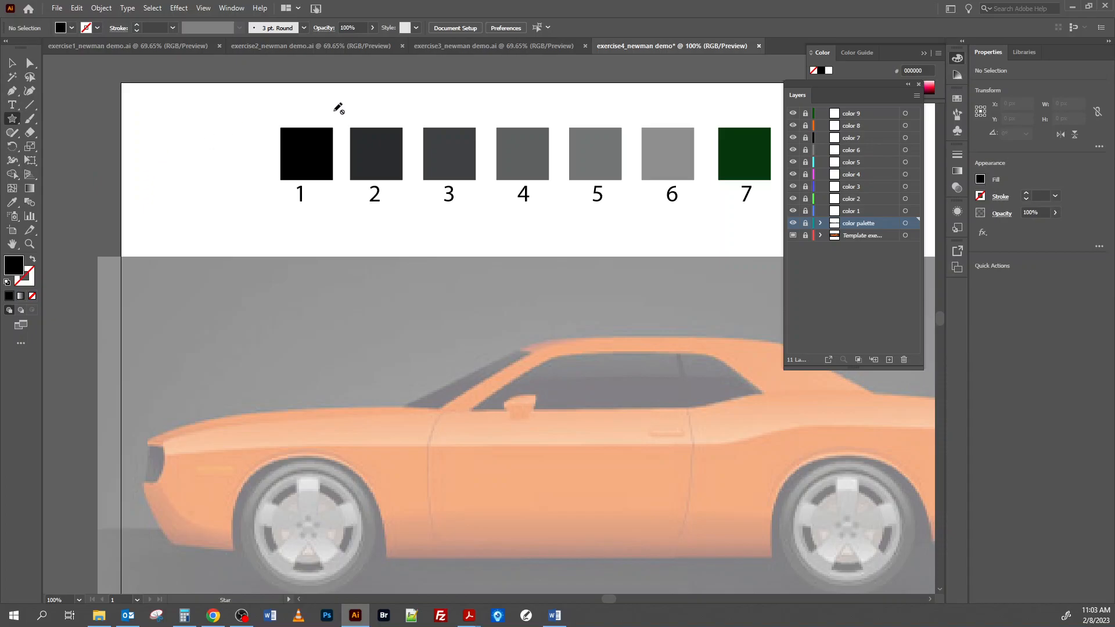
pyautogui.click(805, 225)
pyautogui.moveTo(297, 102); pyautogui.dragTo(307, 115)
pyautogui.press('Up')
pyautogui.press('Up')
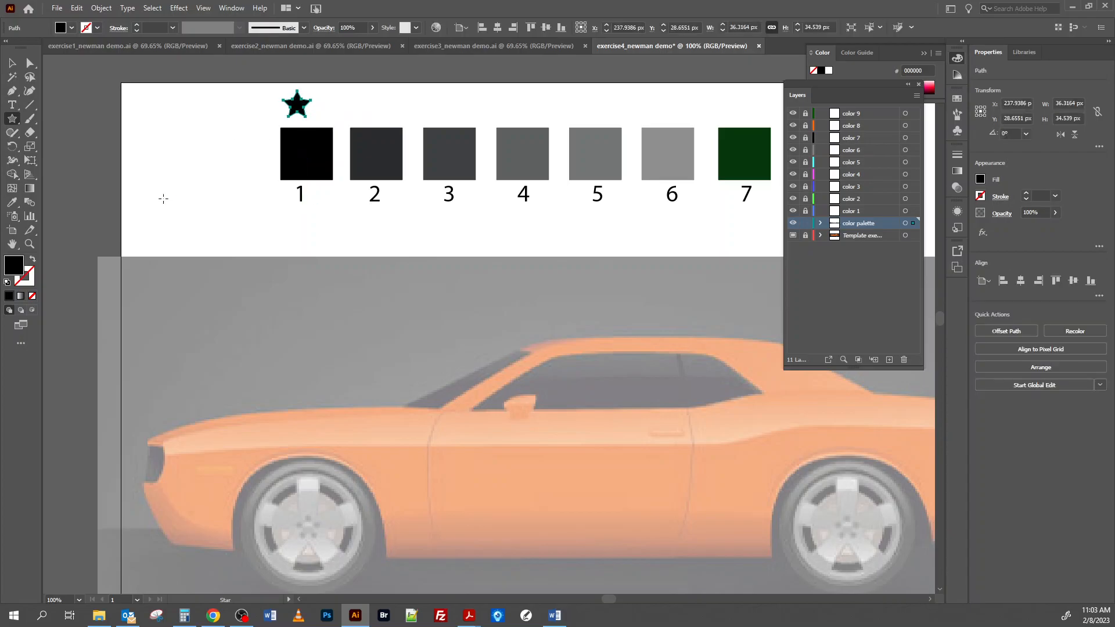
# - Fill the star with yellow and place a copy of it above the fifth palette square, nudging the original over square 1
pyautogui.click(957, 99)
pyautogui.click(897, 134)
pyautogui.press('v')
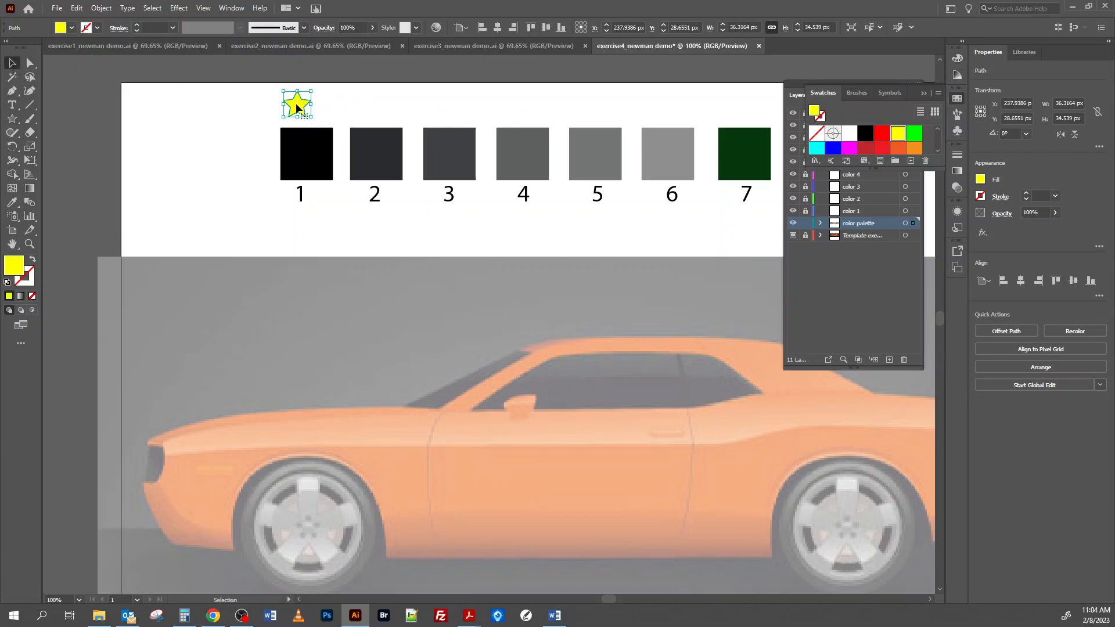
pyautogui.moveTo(295, 103); pyautogui.dragTo(593, 113)
pyautogui.moveTo(301, 108); pyautogui.dragTo(305, 109)
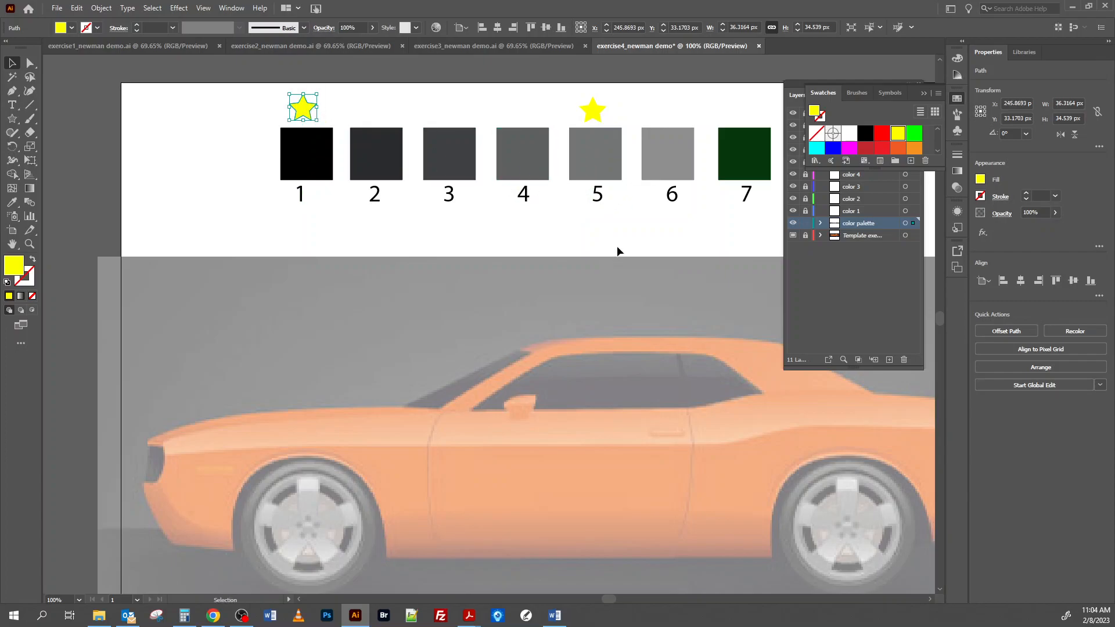
pyautogui.press('space')
pyautogui.moveTo(714, 240); pyautogui.dragTo(462, 240)
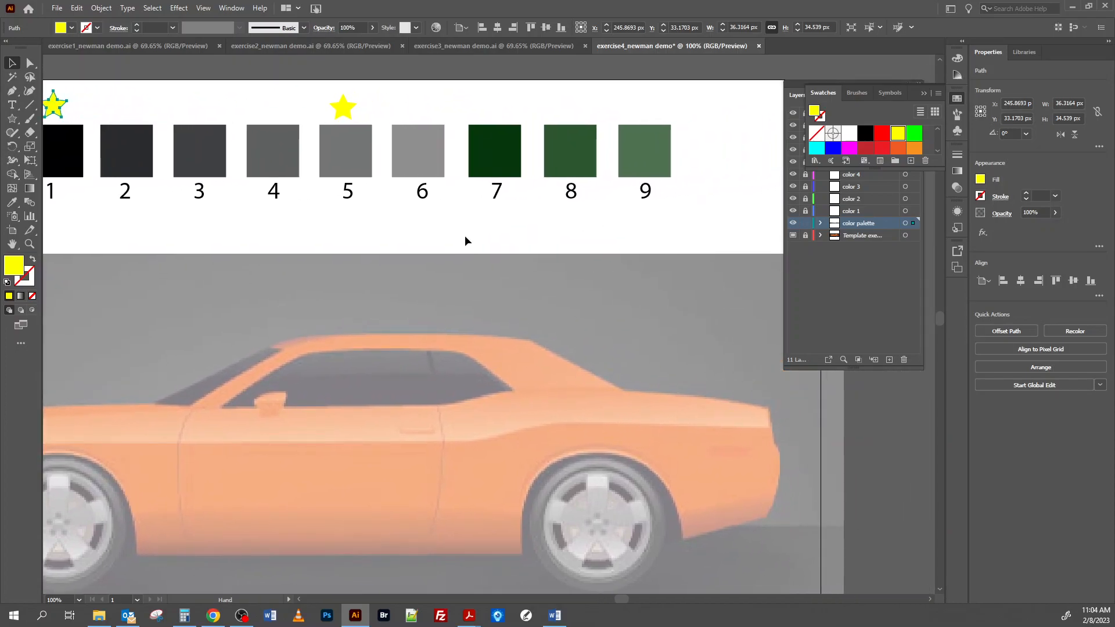
pyautogui.scroll(-3, 388, 346)
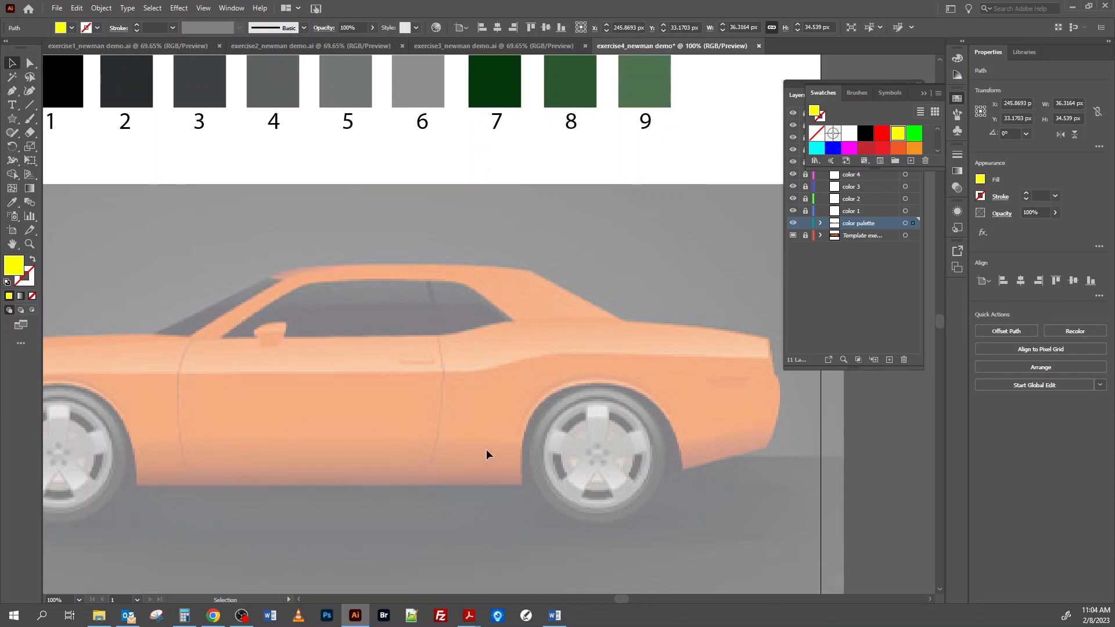
pyautogui.scroll(-1, 486, 449)
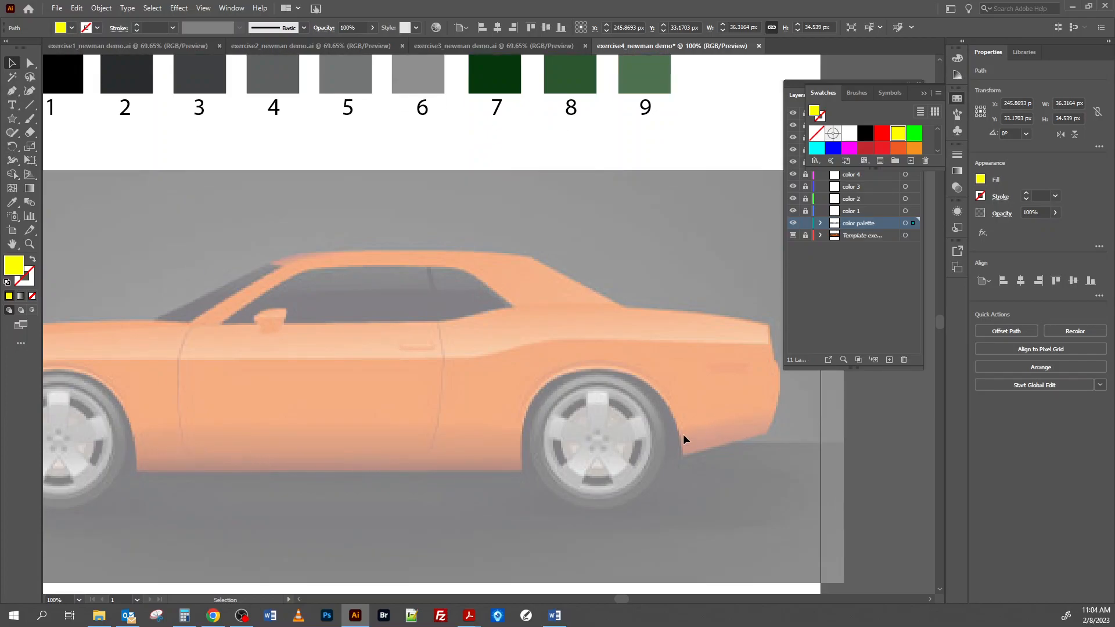
pyautogui.scroll(4, 616, 378)
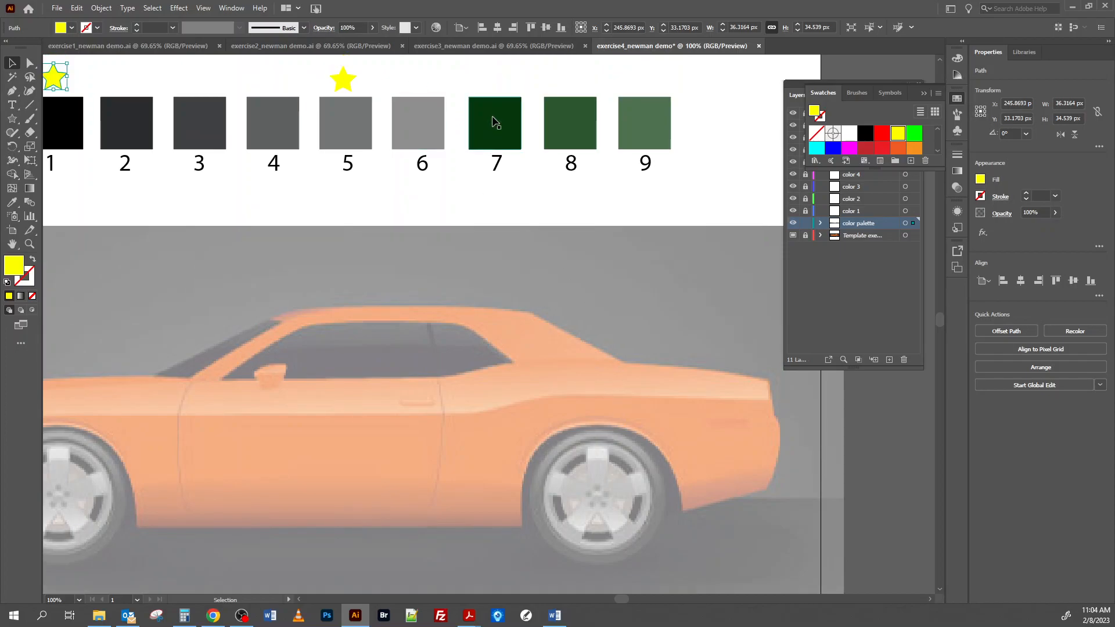
# - Place a copy of the yellow star above the eighth palette square and deselect it
pyautogui.scroll(-1, 521, 281)
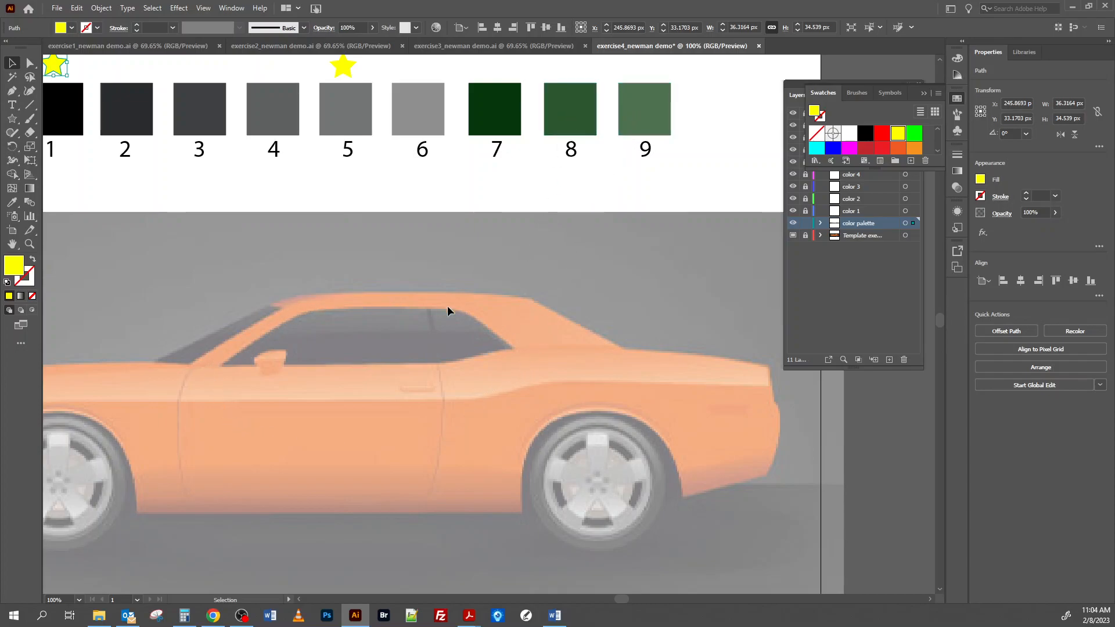
pyautogui.scroll(-2, 407, 349)
pyautogui.moveTo(226, 416); pyautogui.dragTo(290, 443)
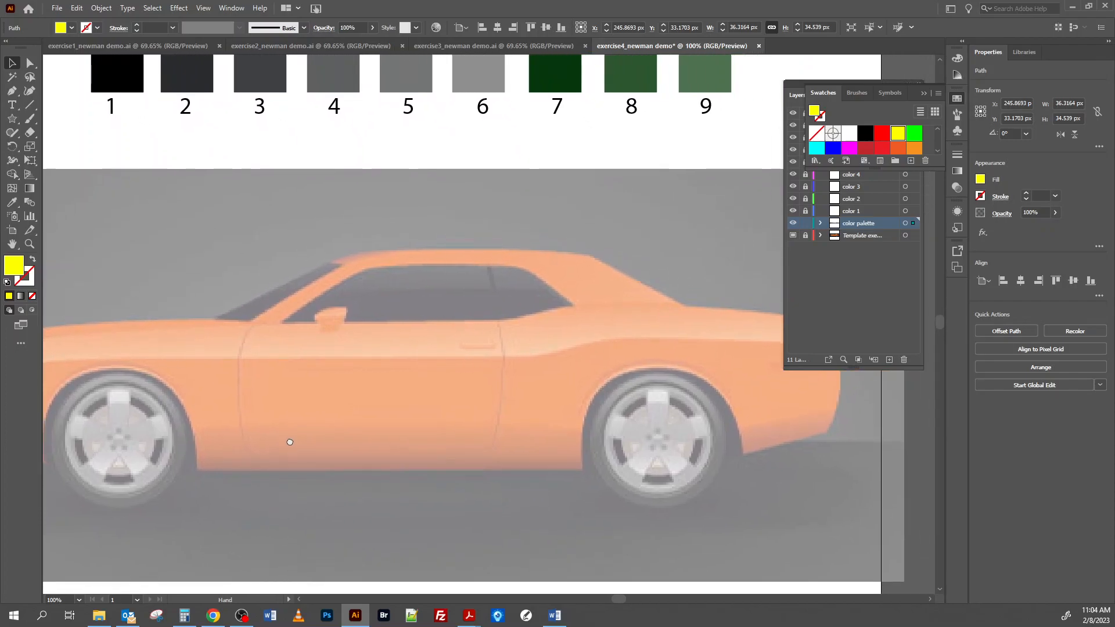
pyautogui.scroll(3, 581, 292)
pyautogui.click(406, 120)
pyautogui.moveTo(404, 121); pyautogui.dragTo(631, 119)
pyautogui.click(477, 113)
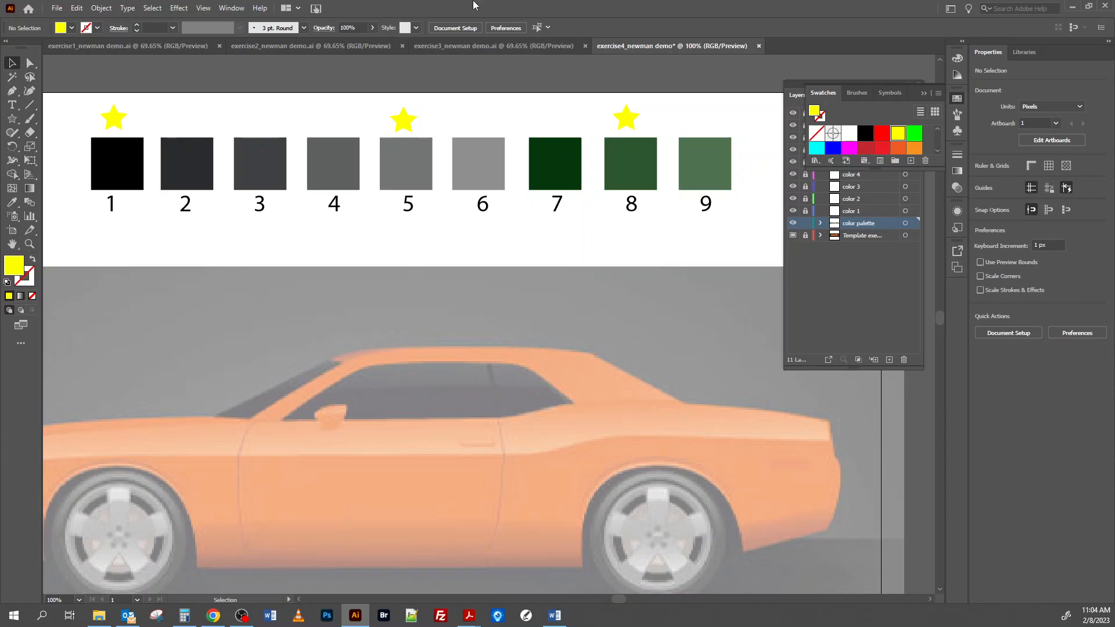
# - Hide the swatches and fit the whole artboard in view, with the layer list moved clear of the palette squares
pyautogui.click(923, 94)
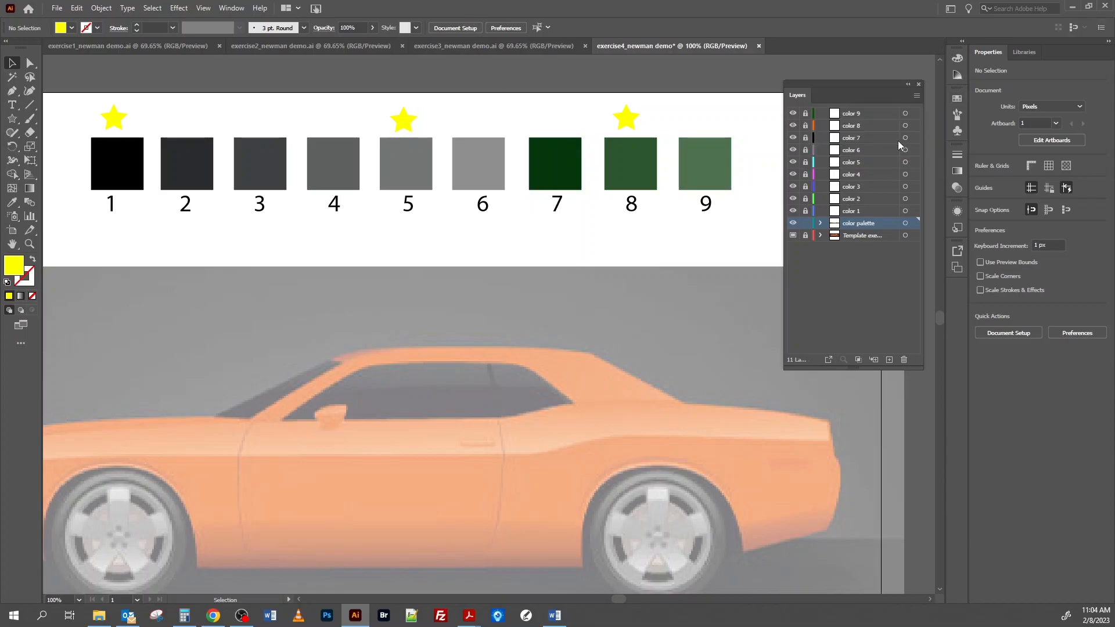
pyautogui.moveTo(856, 97); pyautogui.dragTo(894, 264)
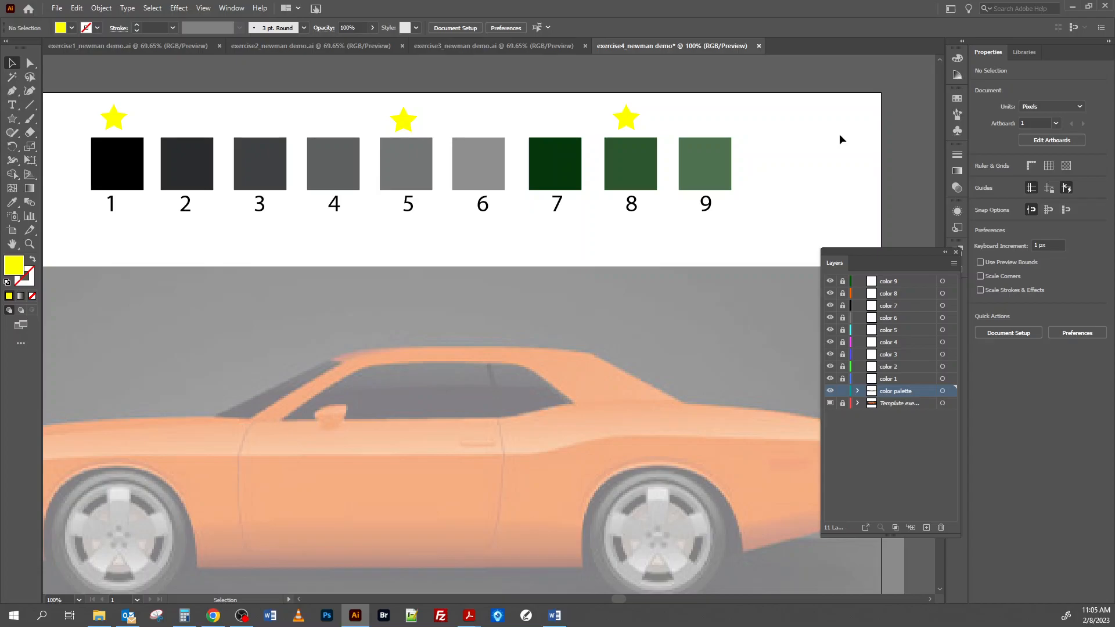
pyautogui.hotkey('ctrl', '0')
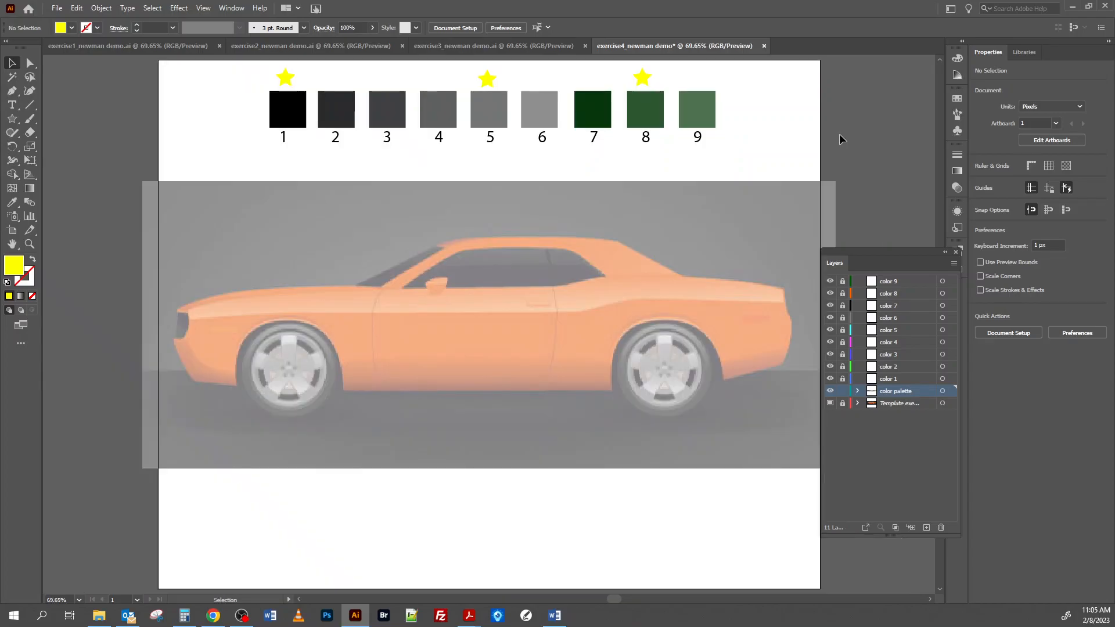
pyautogui.moveTo(834, 263); pyautogui.dragTo(814, 85)
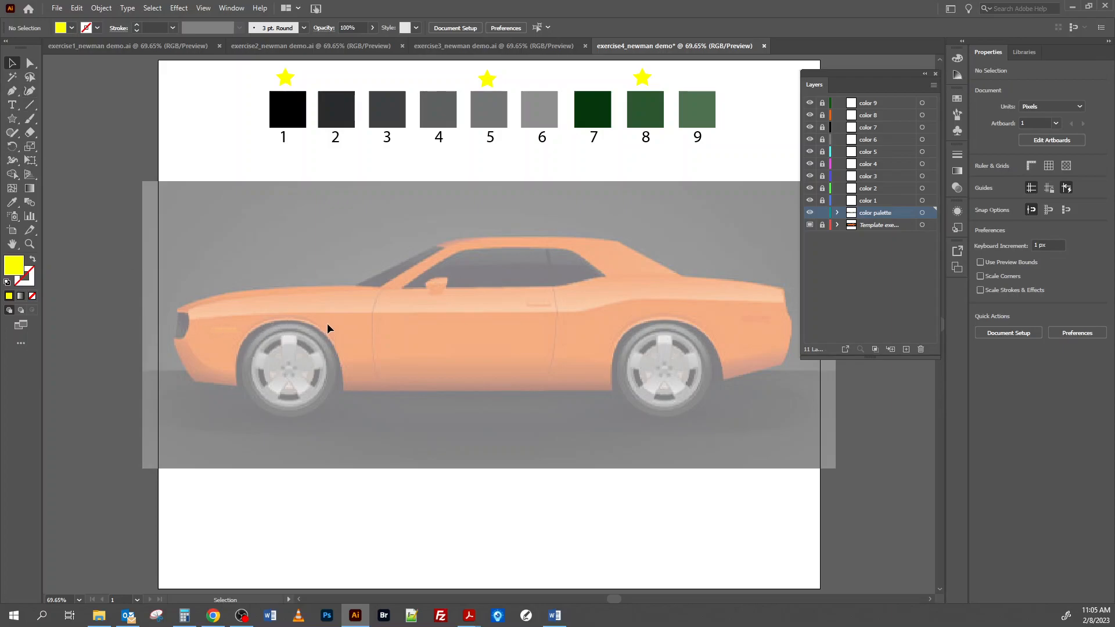
pyautogui.scroll(1, 413, 379)
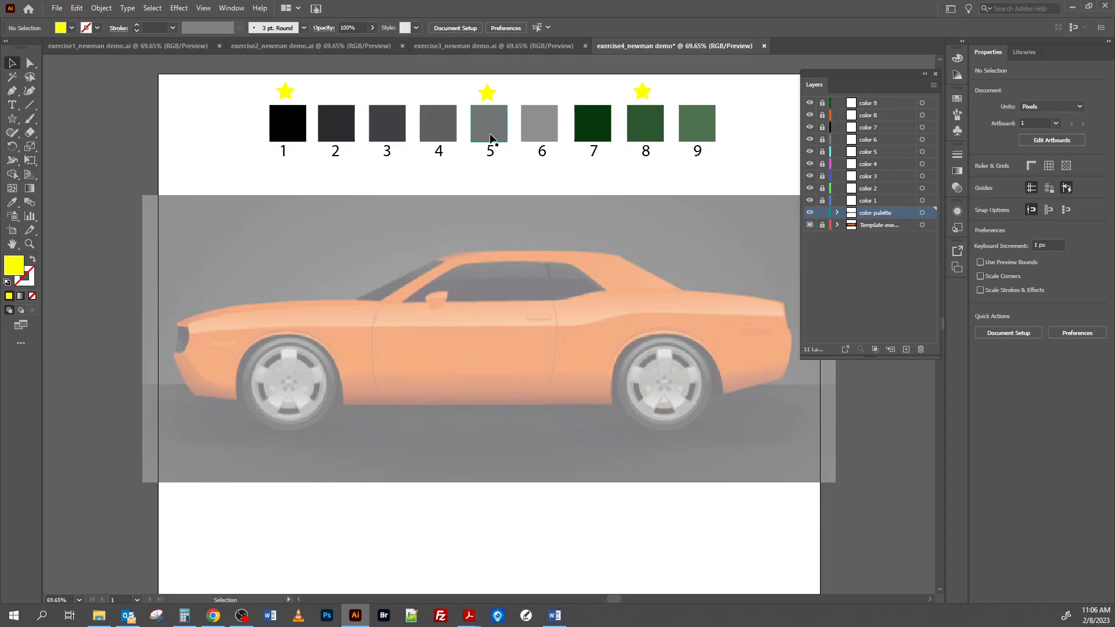
pyautogui.scroll(1, 633, 224)
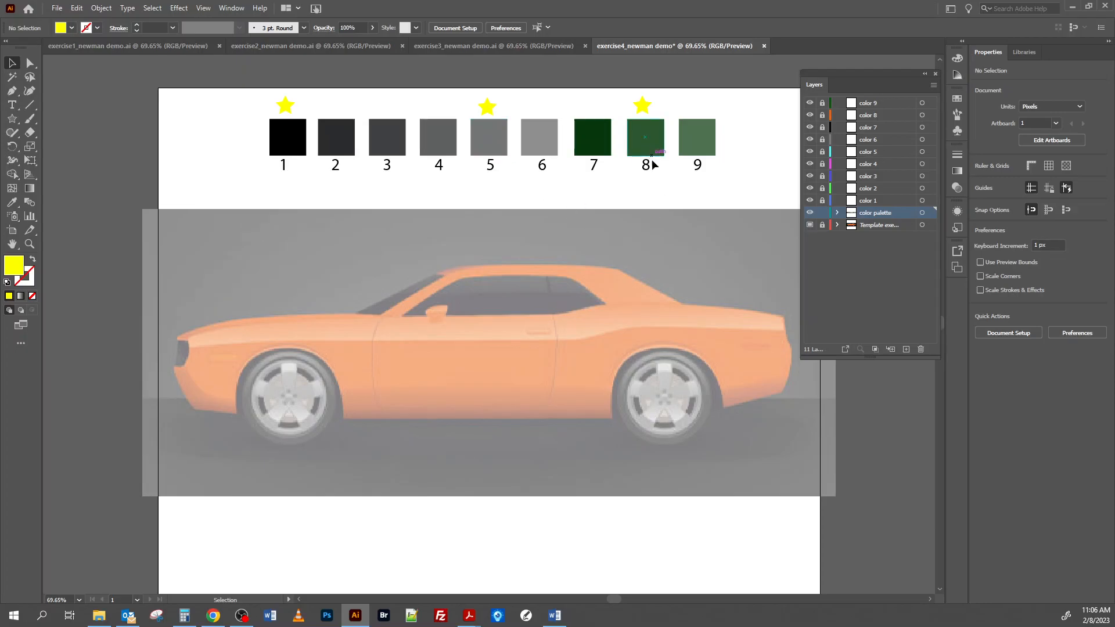
pyautogui.scroll(1, 649, 220)
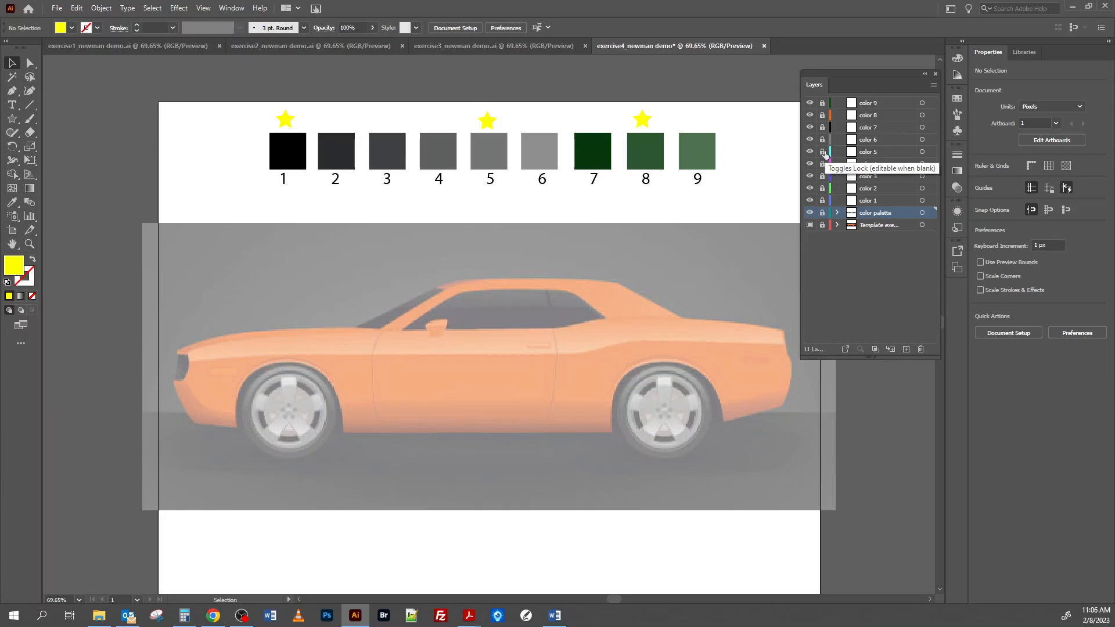
# - Unlock and relock the color 1 layer, and unlock color 5 as the active layer
pyautogui.click(823, 201)
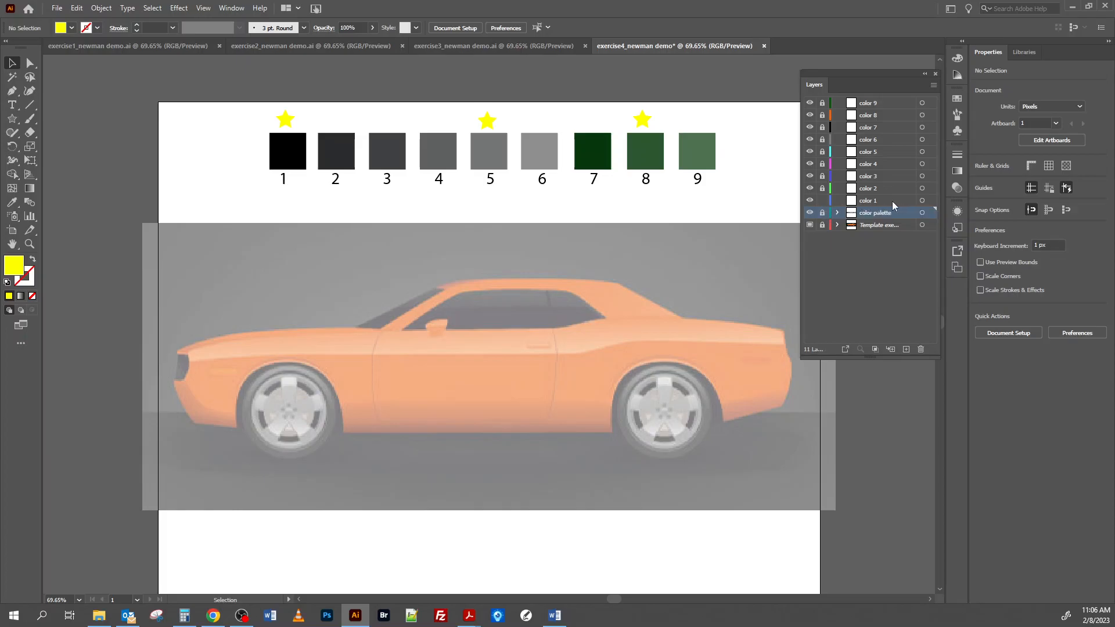
pyautogui.click(823, 201)
pyautogui.click(822, 153)
pyautogui.click(867, 154)
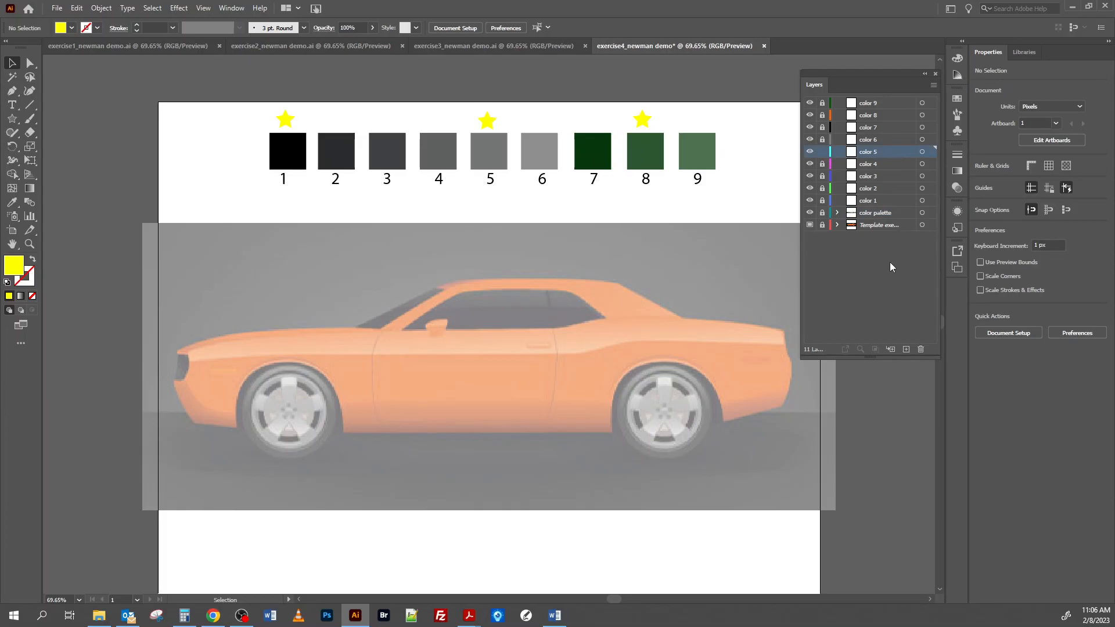
# - Relock the color 5 layer and unlock color 8 as the active layer
pyautogui.click(823, 153)
pyautogui.click(822, 116)
pyautogui.click(868, 119)
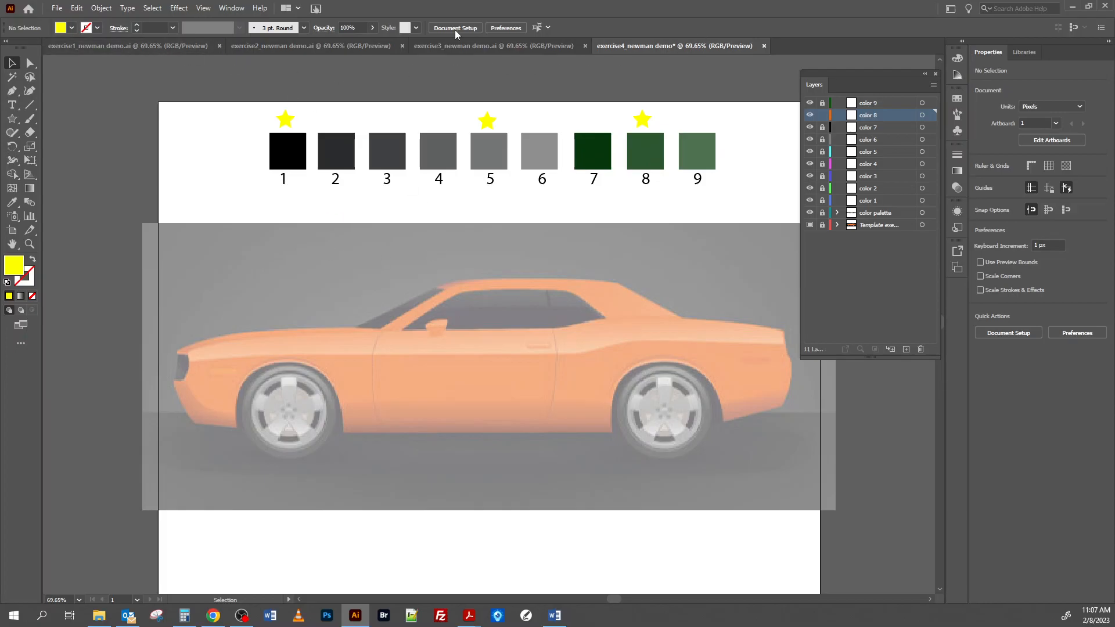
# - Save the exercise 4 document as an Adobe Illustrator (.AI) file in the illustration folder, with Illustrator 2020 compatibility
pyautogui.click(57, 8)
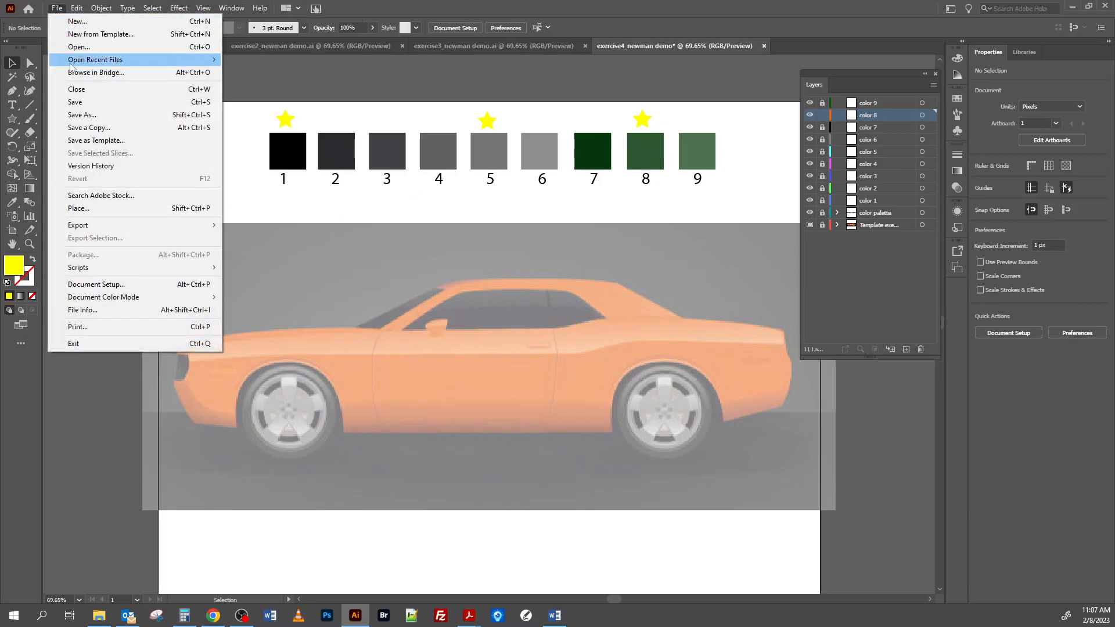
pyautogui.click(96, 114)
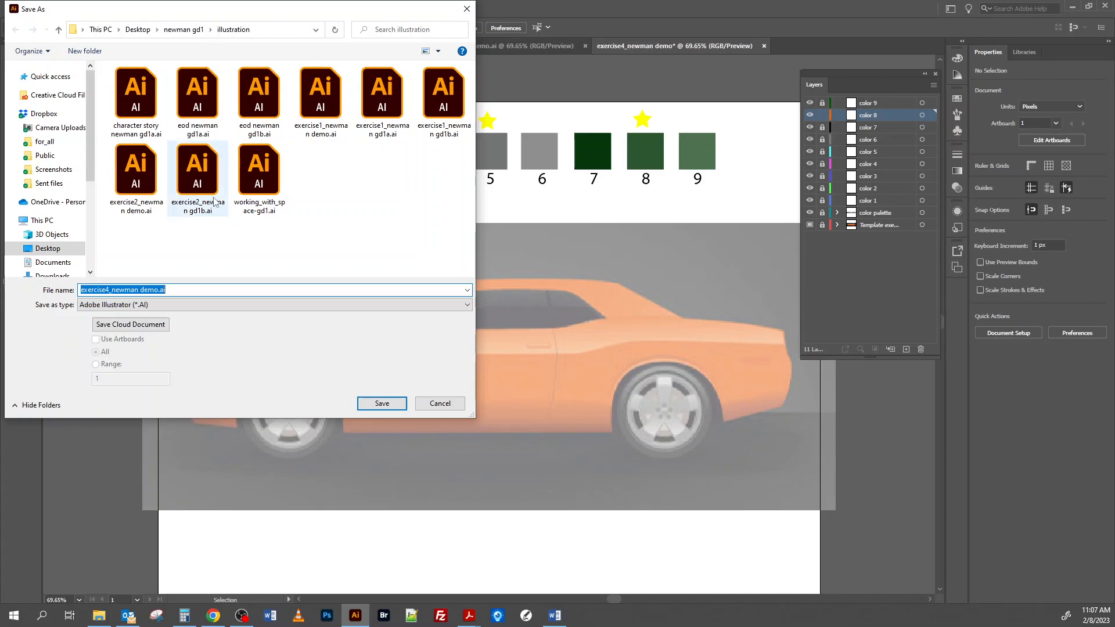
pyautogui.click(381, 404)
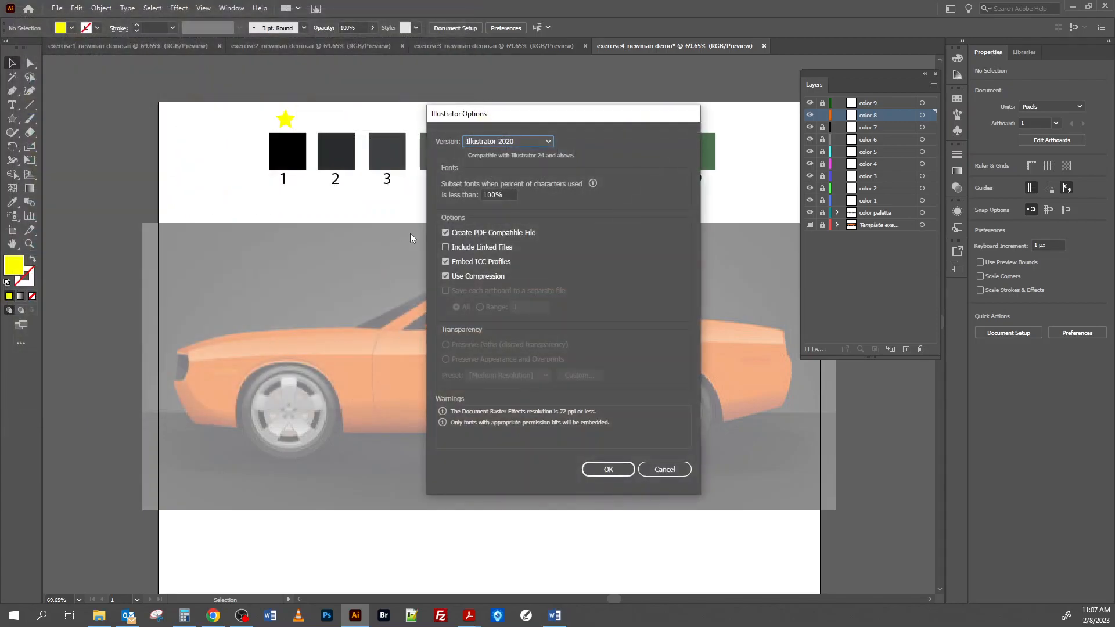
pyautogui.click(614, 473)
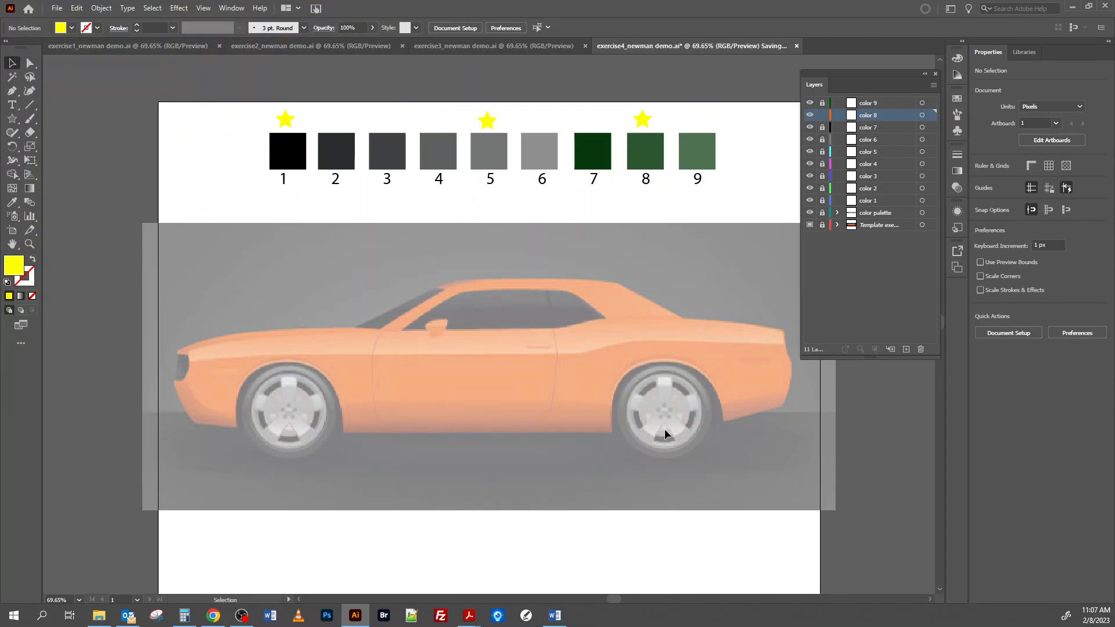